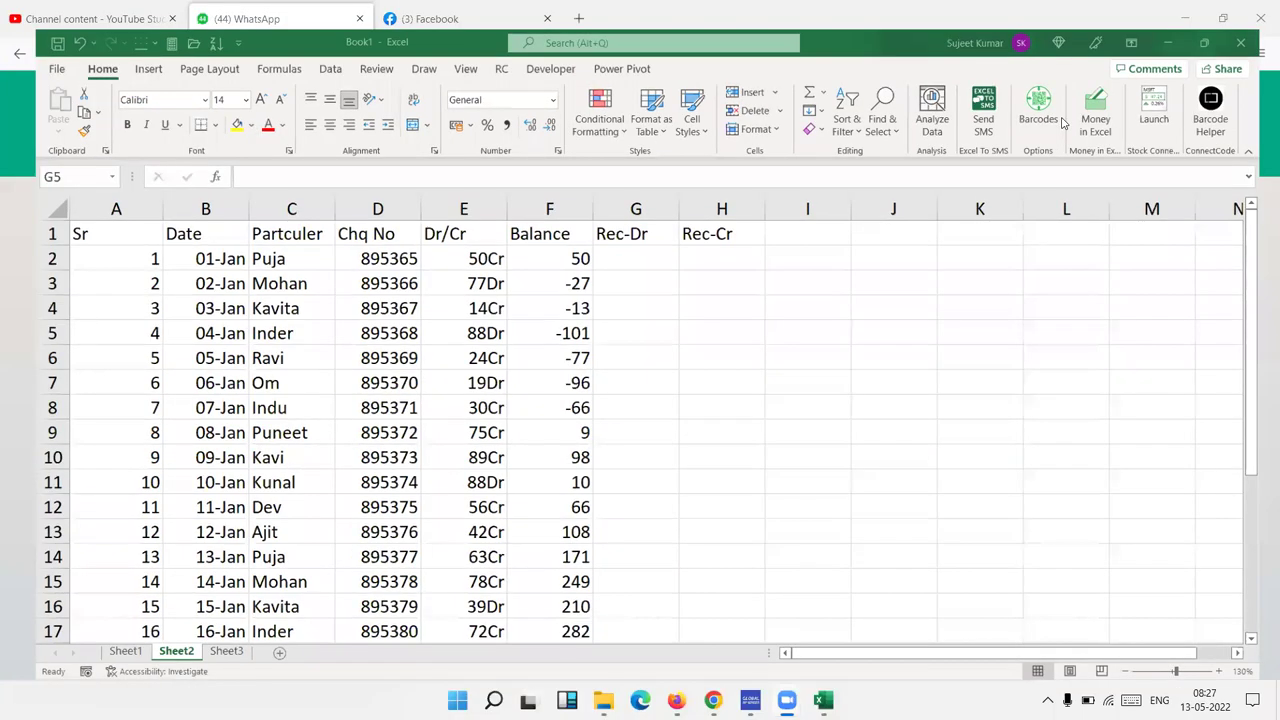
- Read the latest WhatsApp message about operators, then return to the bank statement workbook
key(super+d)
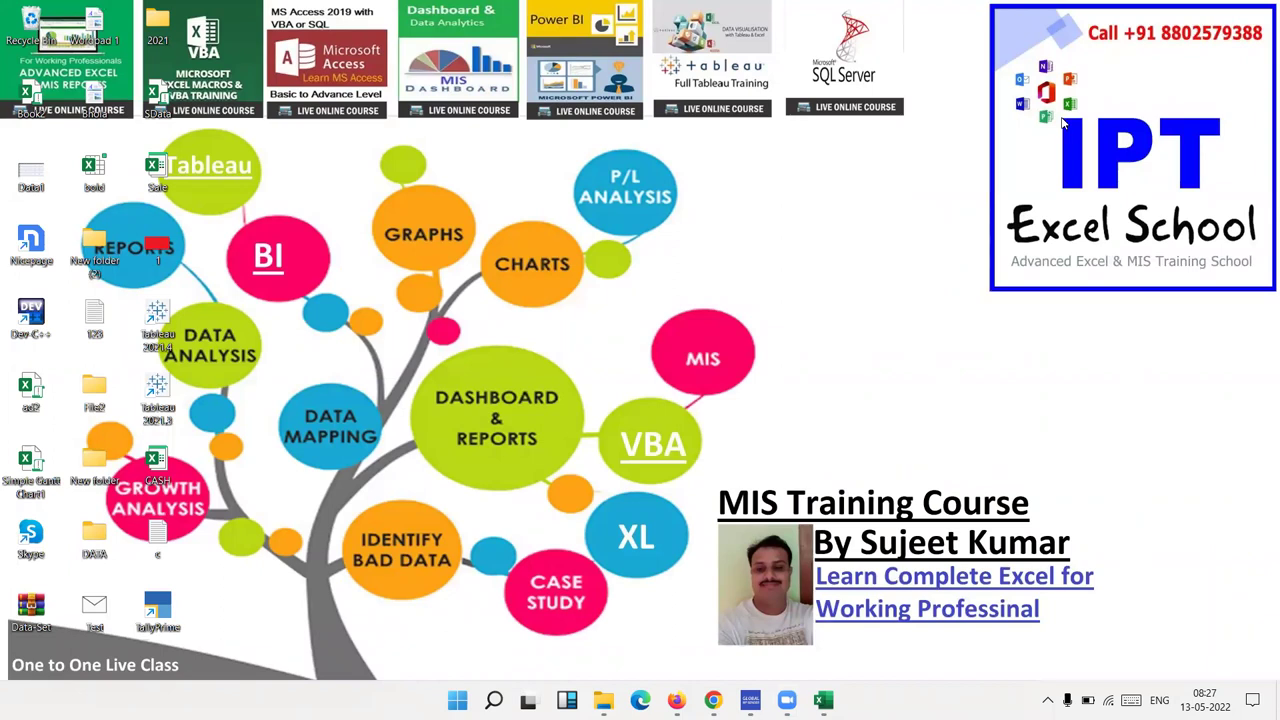
mouse_move(713, 700)
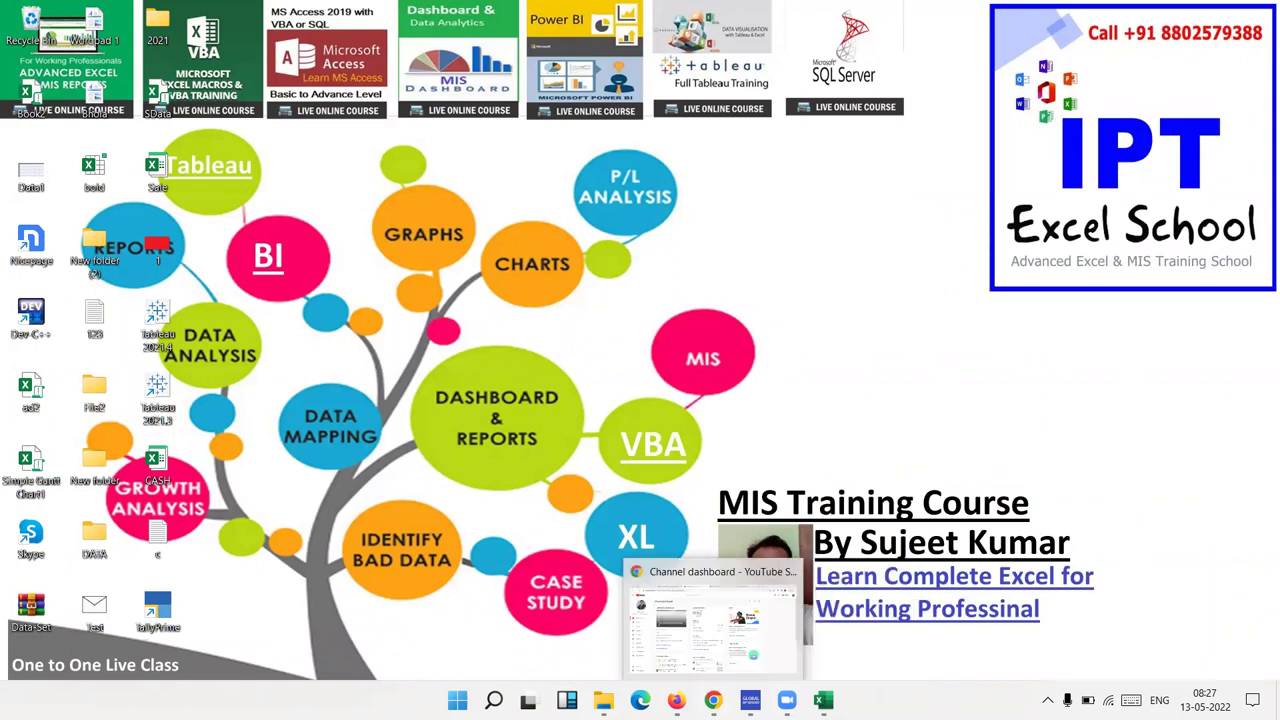
click(675, 625)
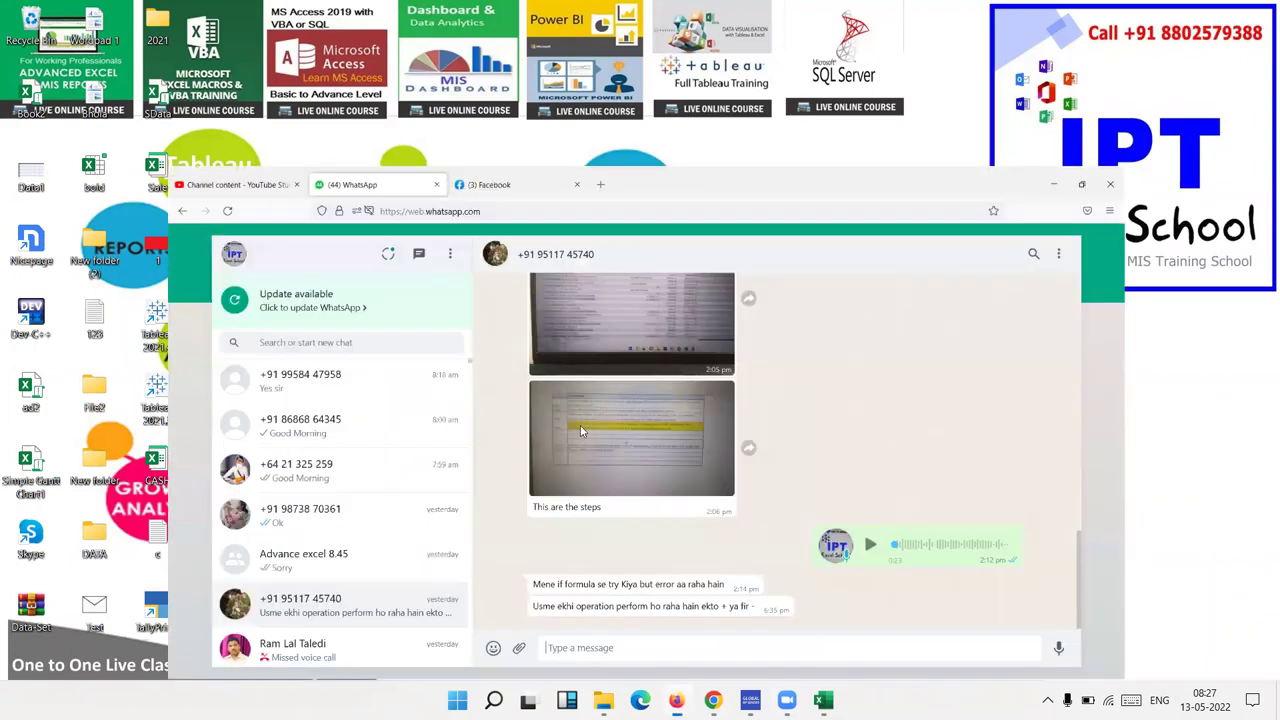
triple_click(529, 581)
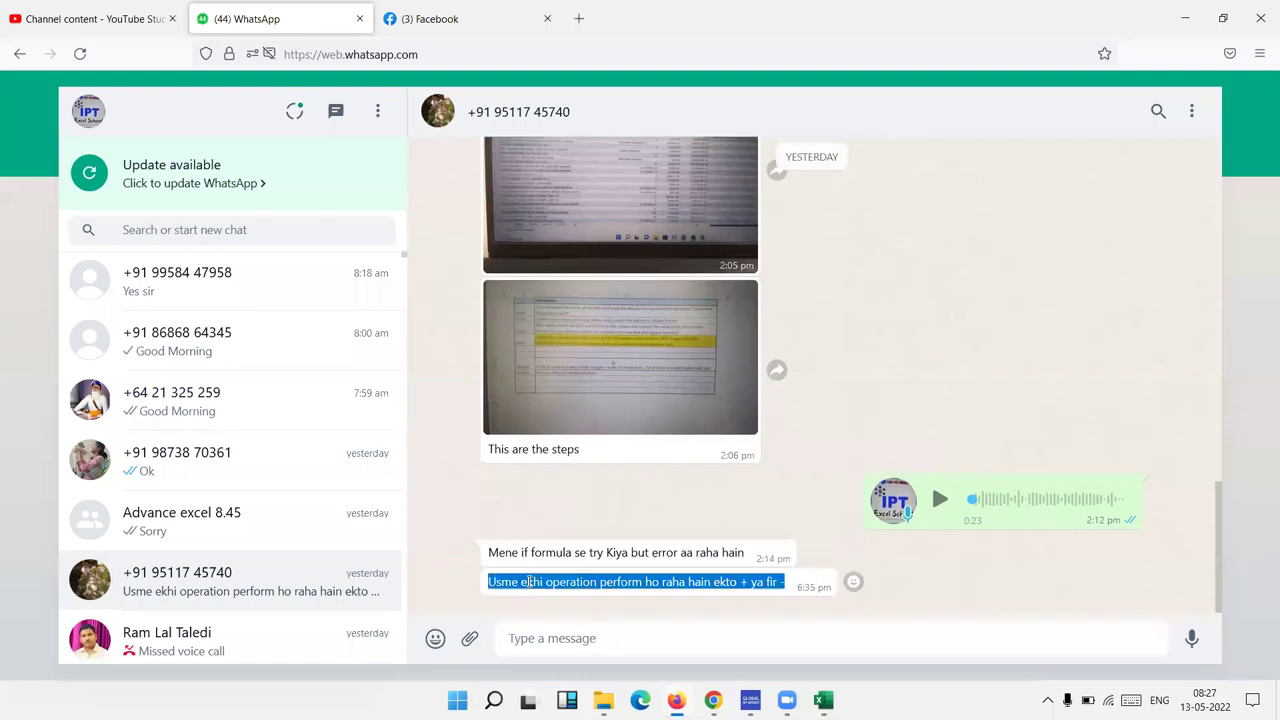
click(1221, 18)
click(1157, 43)
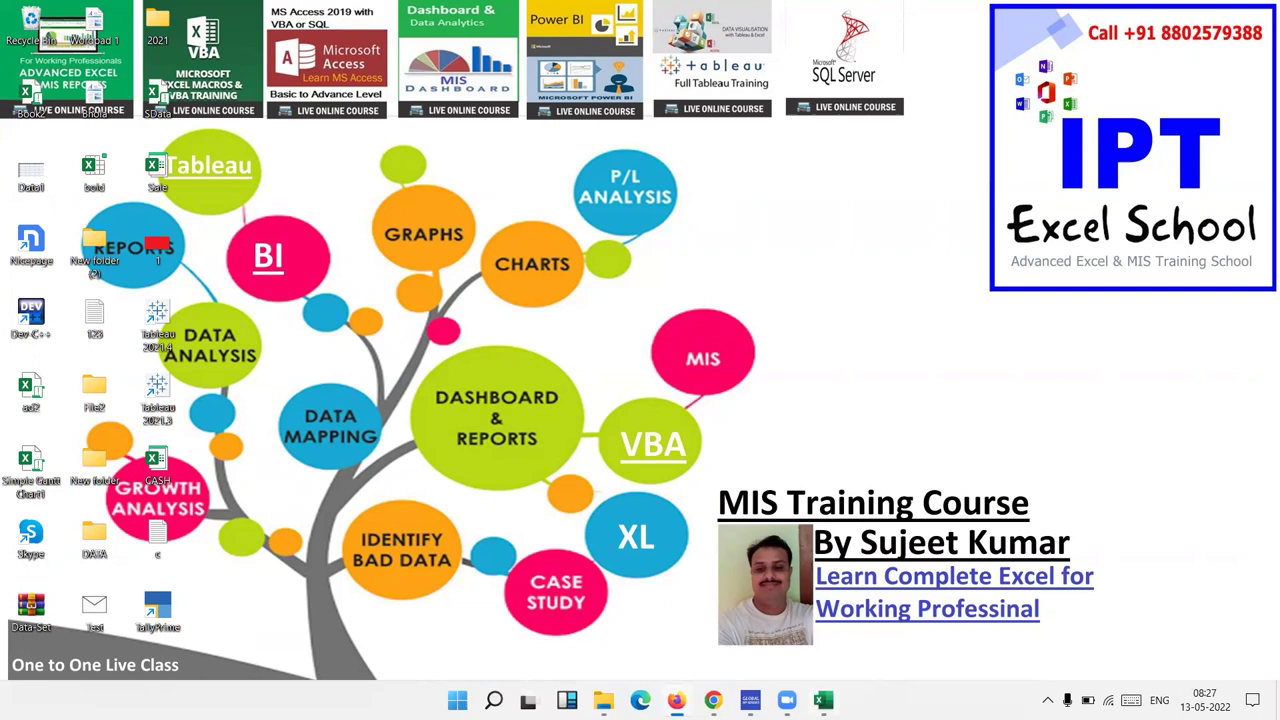
click(823, 700)
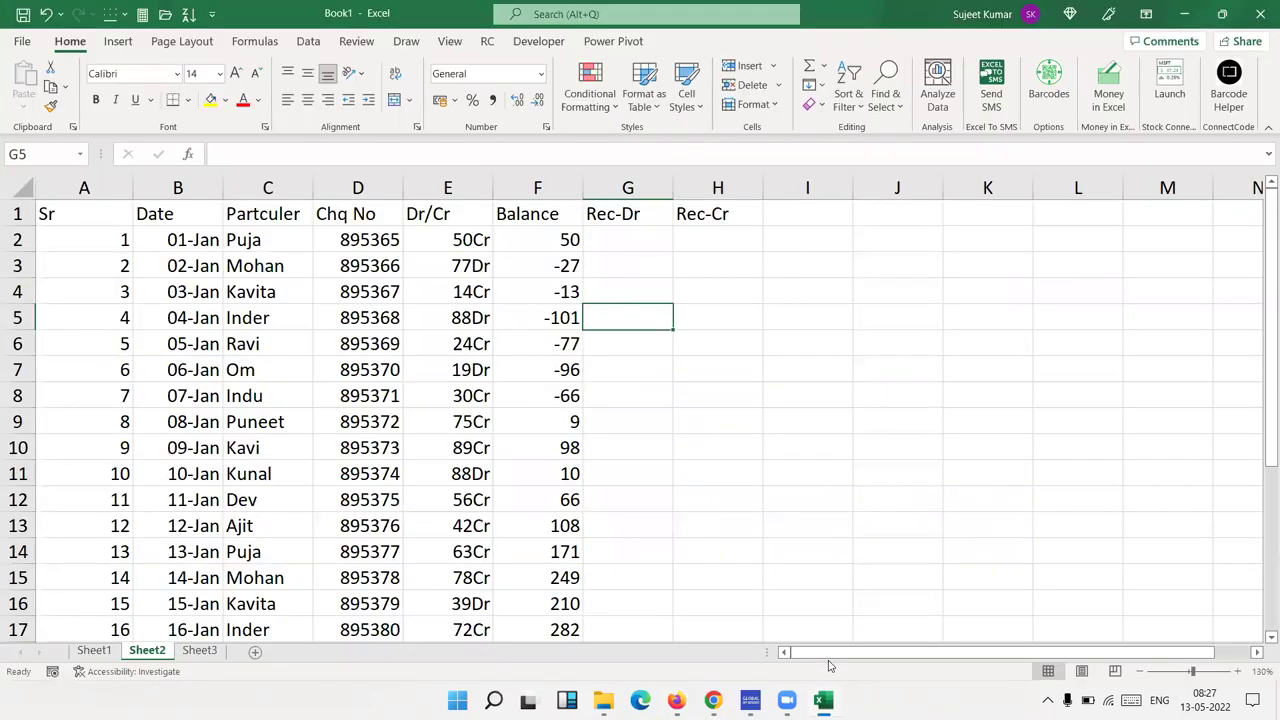
- Select the statement table and step through the Dr/Cr amounts in column E
key(ctrl+Home)
key(ctrl+shift+Right)
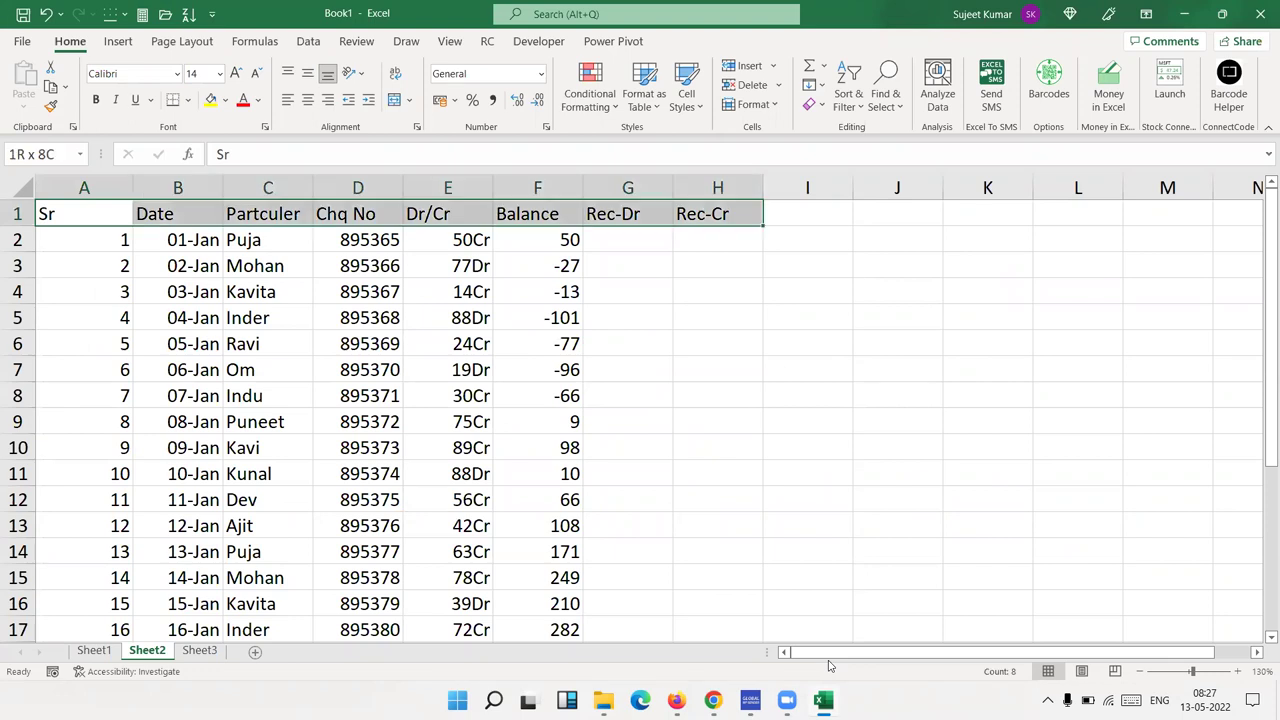
key(ctrl+shift+Down)
key(ctrl+Home)
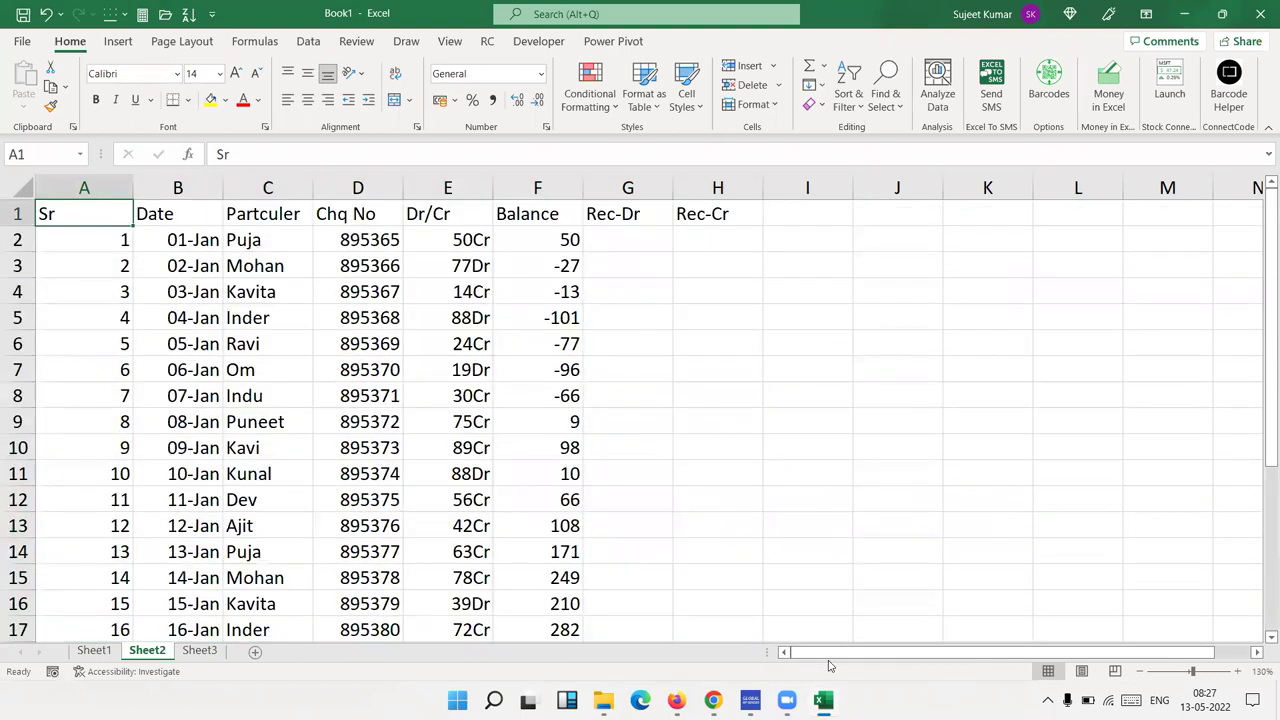
key(Right)
key(Right)
key(Right)
key(Right)
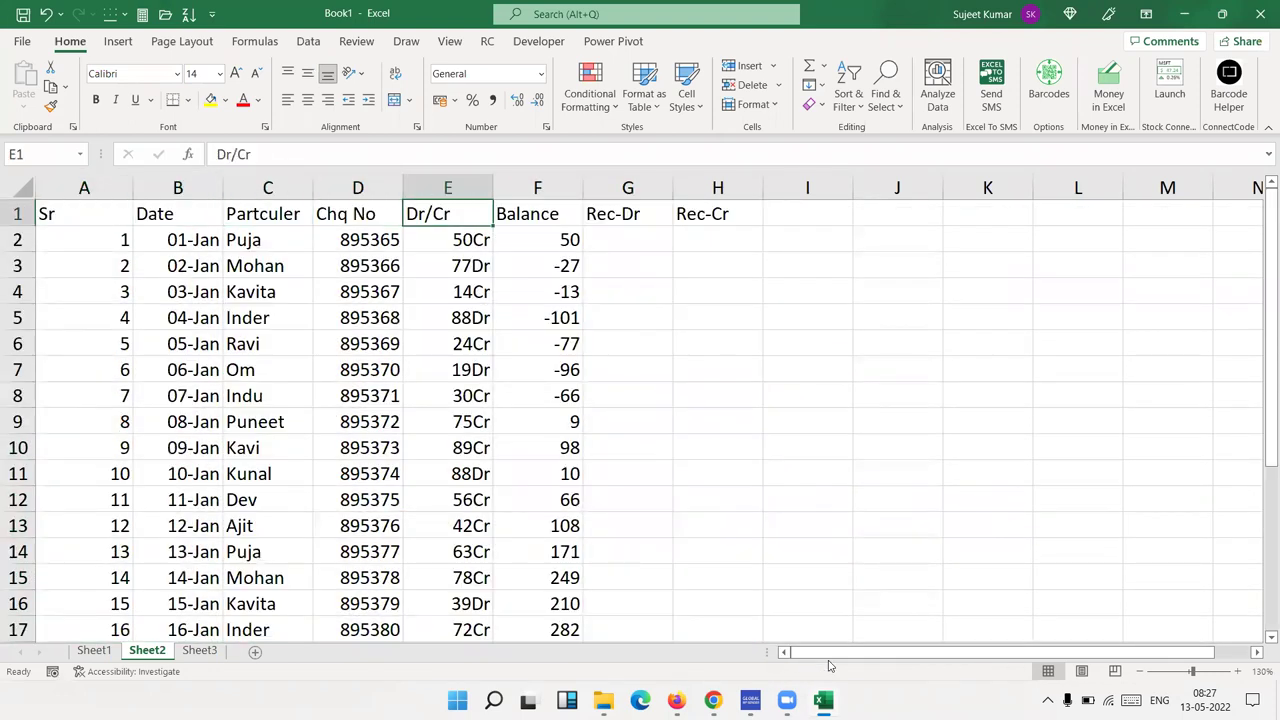
key(Down)
key(Down)
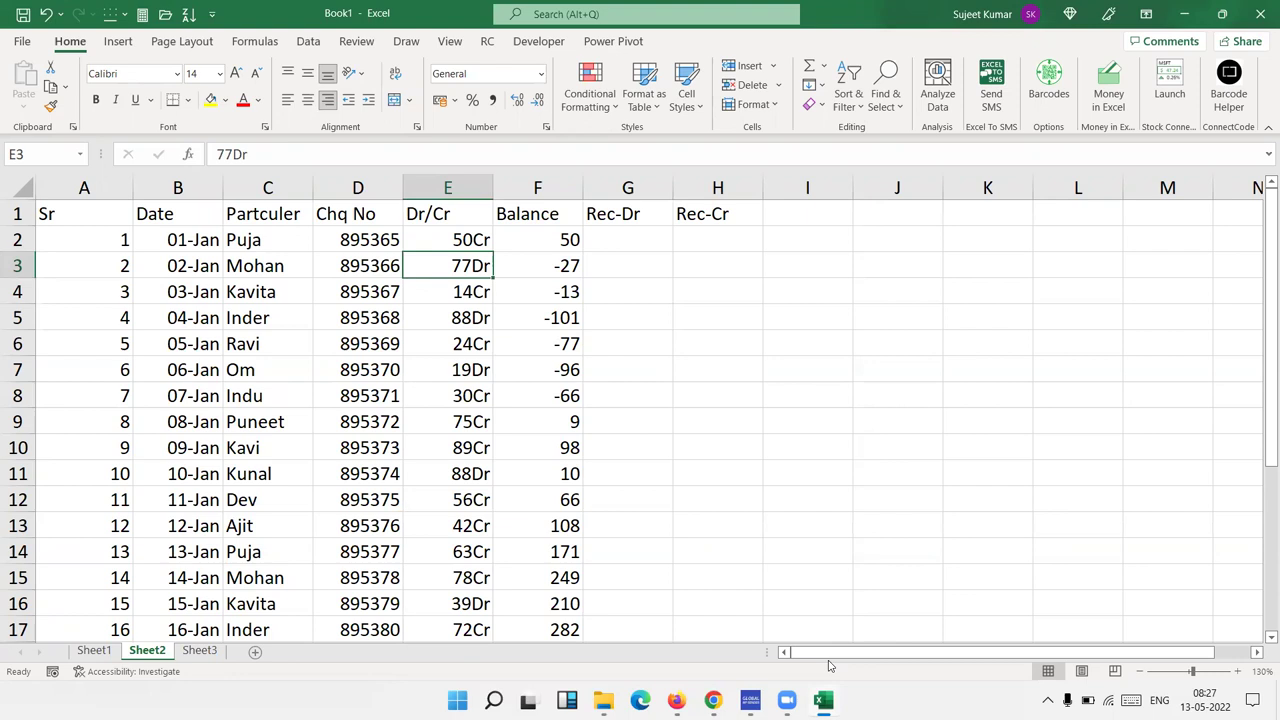
key(Up)
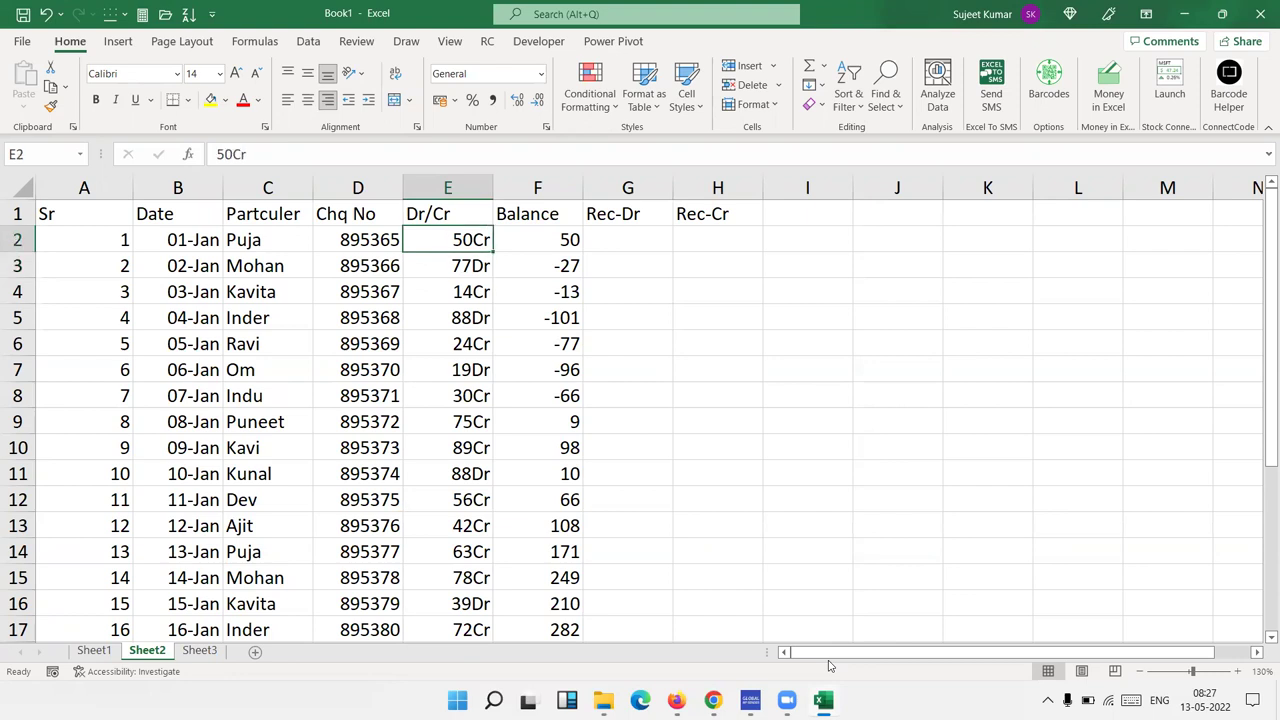
key(Left)
key(Left)
key(Left)
key(Left)
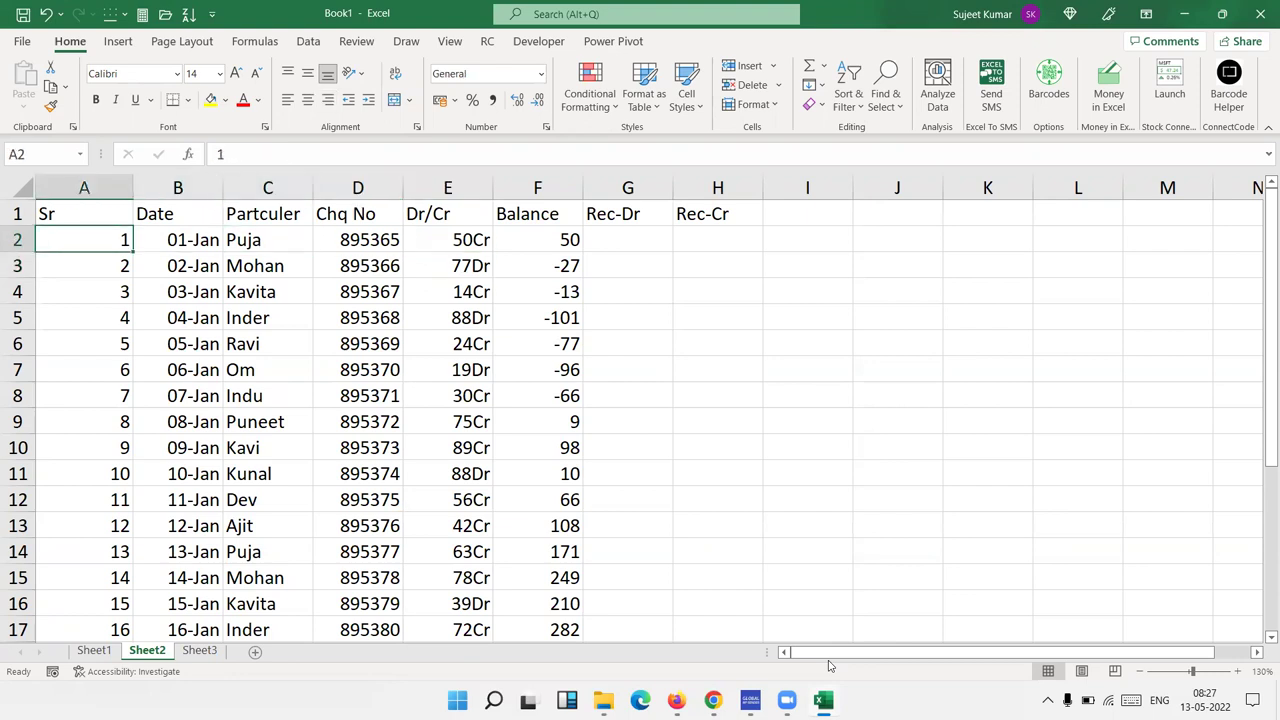
key(Right)
key(Right)
key(Right)
key(Right)
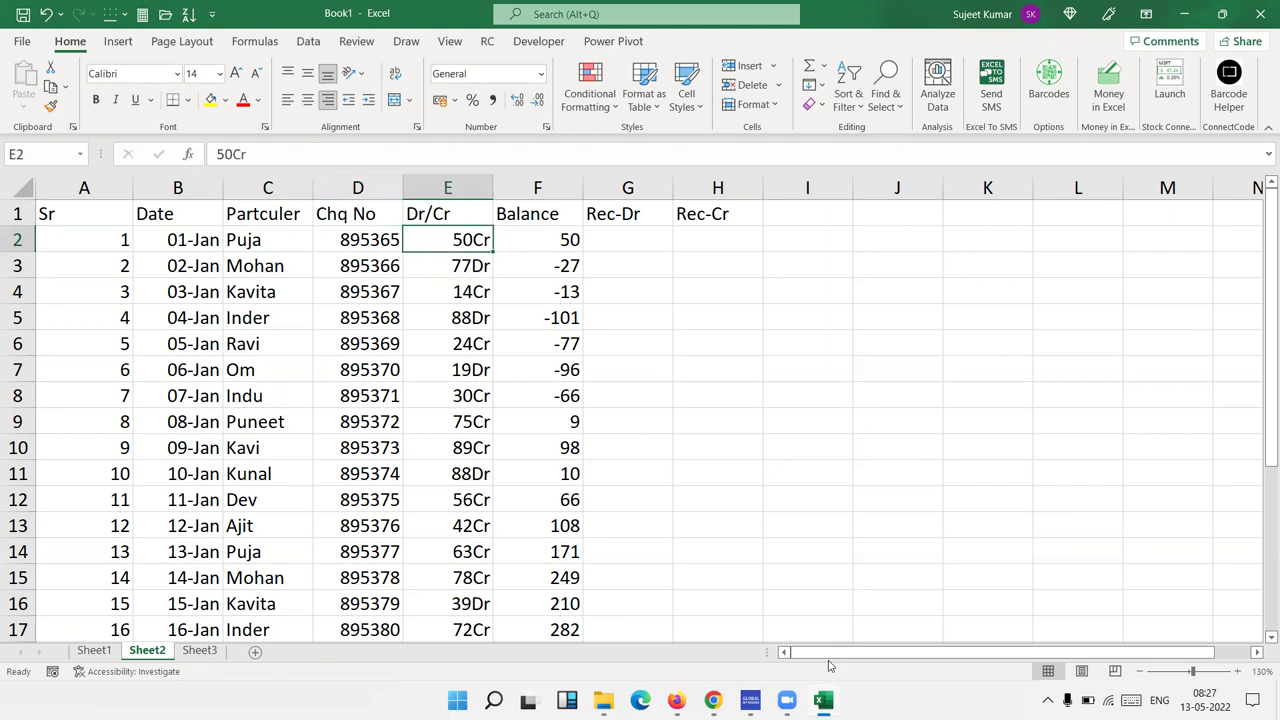
key(Down)
key(Down)
key(Down)
key(Up)
key(Up)
key(Up)
key(Right)
- Step down the balance column past -27, -13, -101, -77, -96 and -66
key(Down)
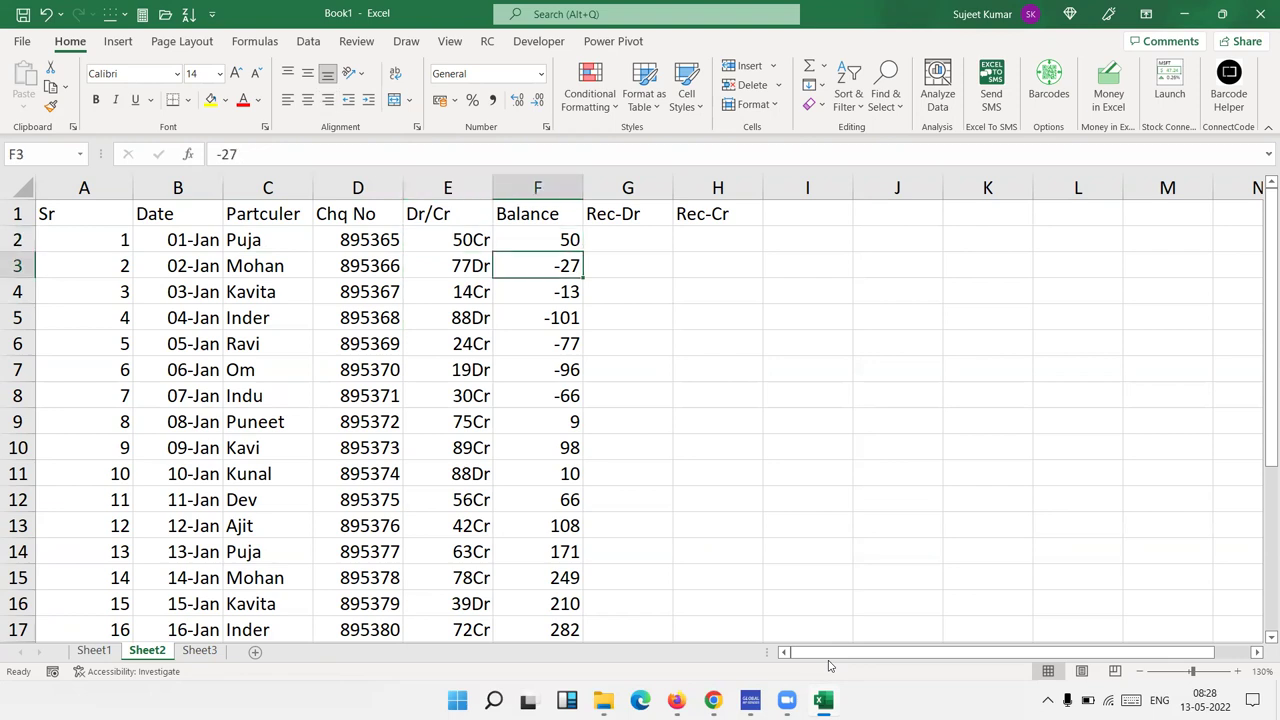
key(Down)
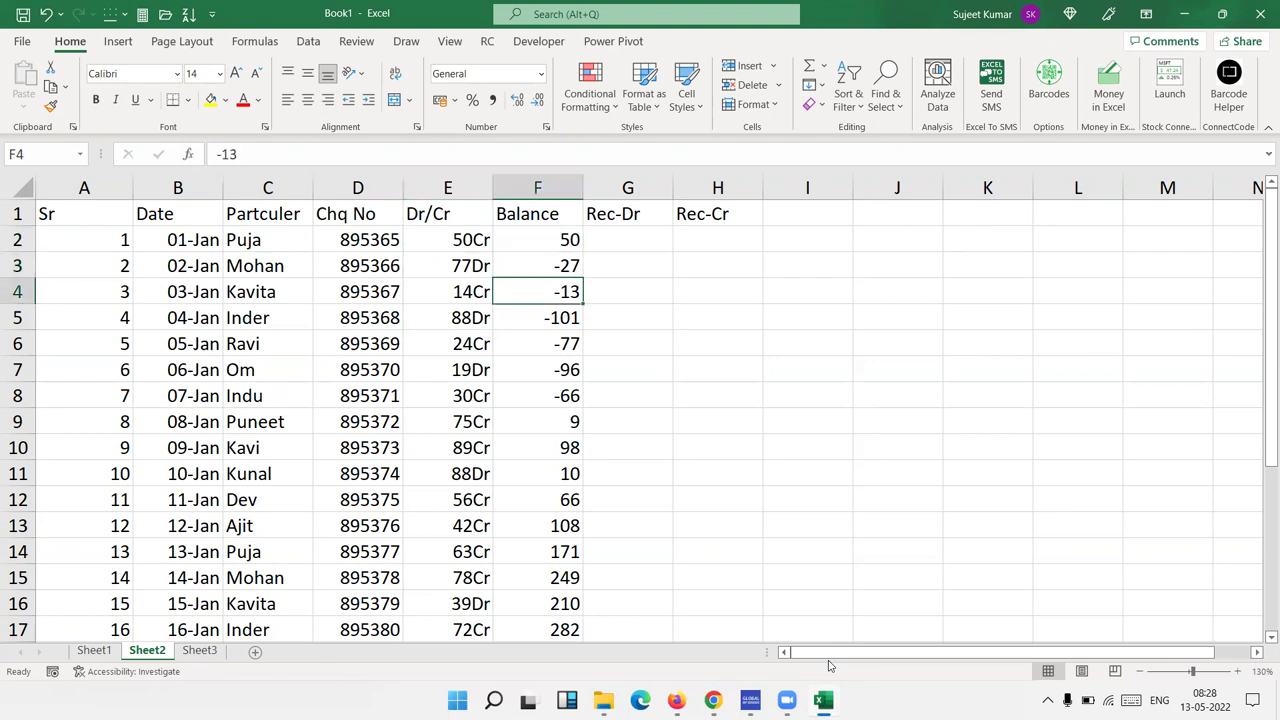
key(Down)
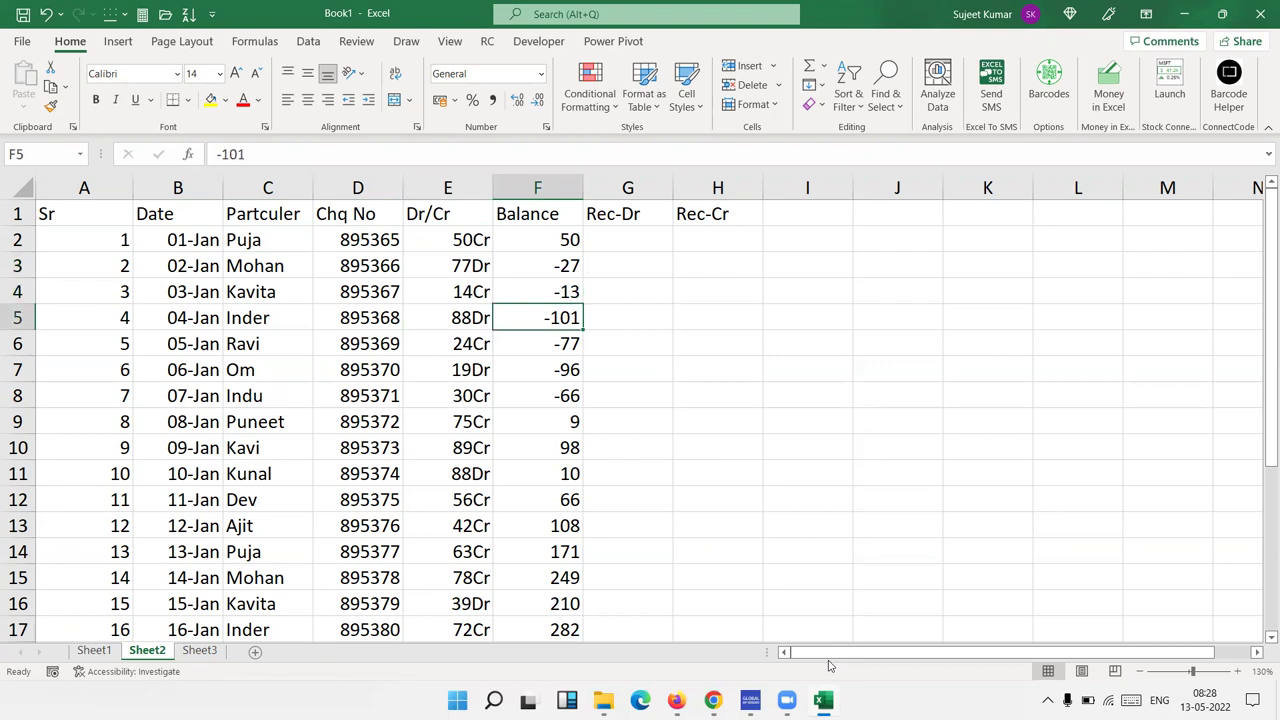
key(Up)
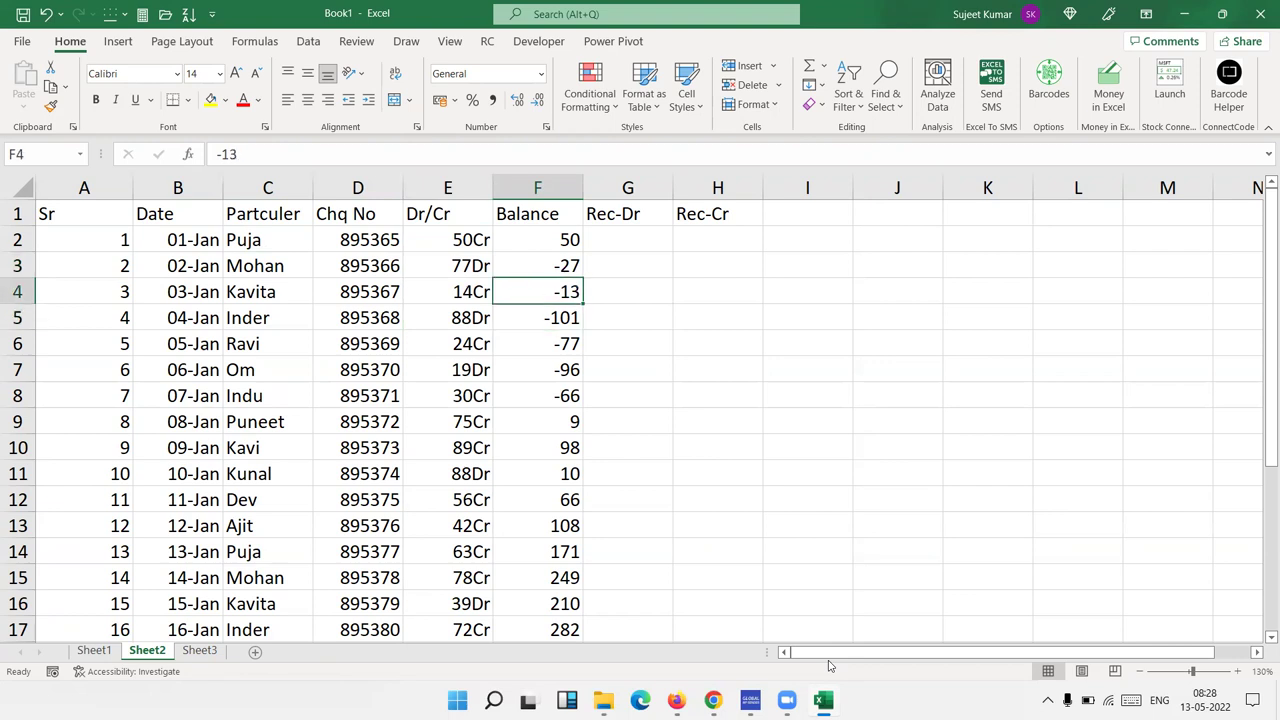
key(Down)
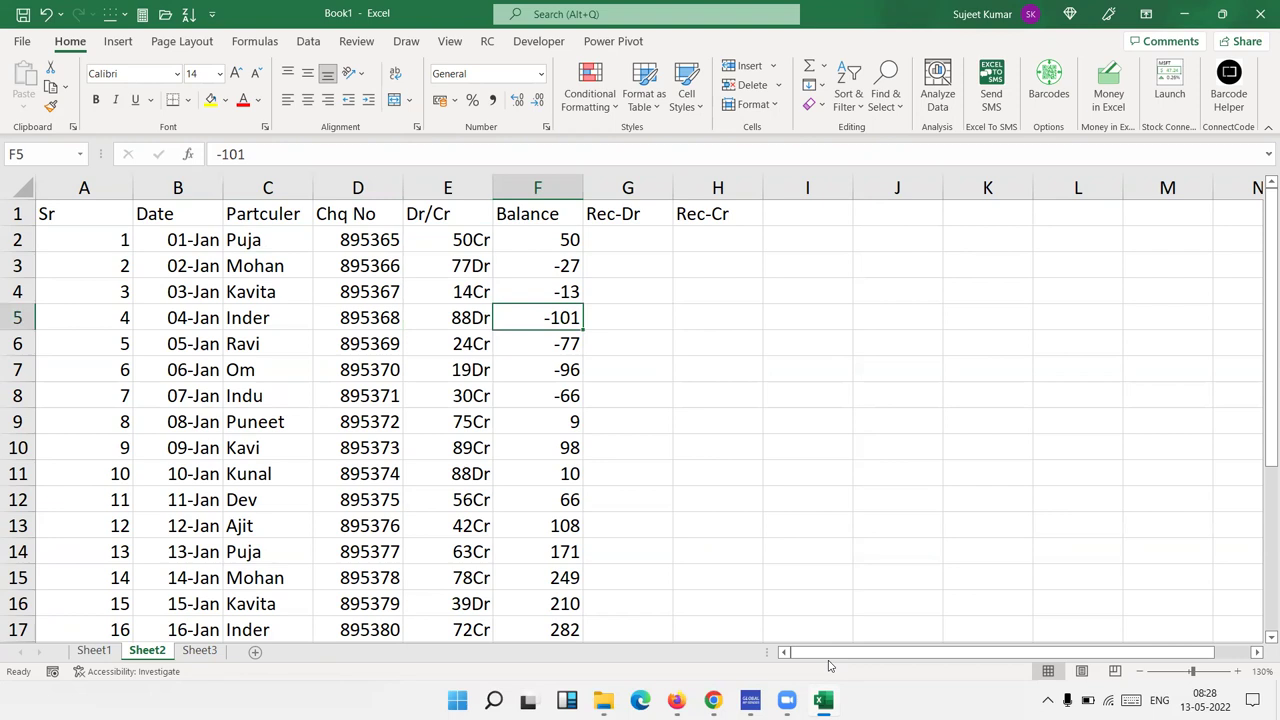
key(Down)
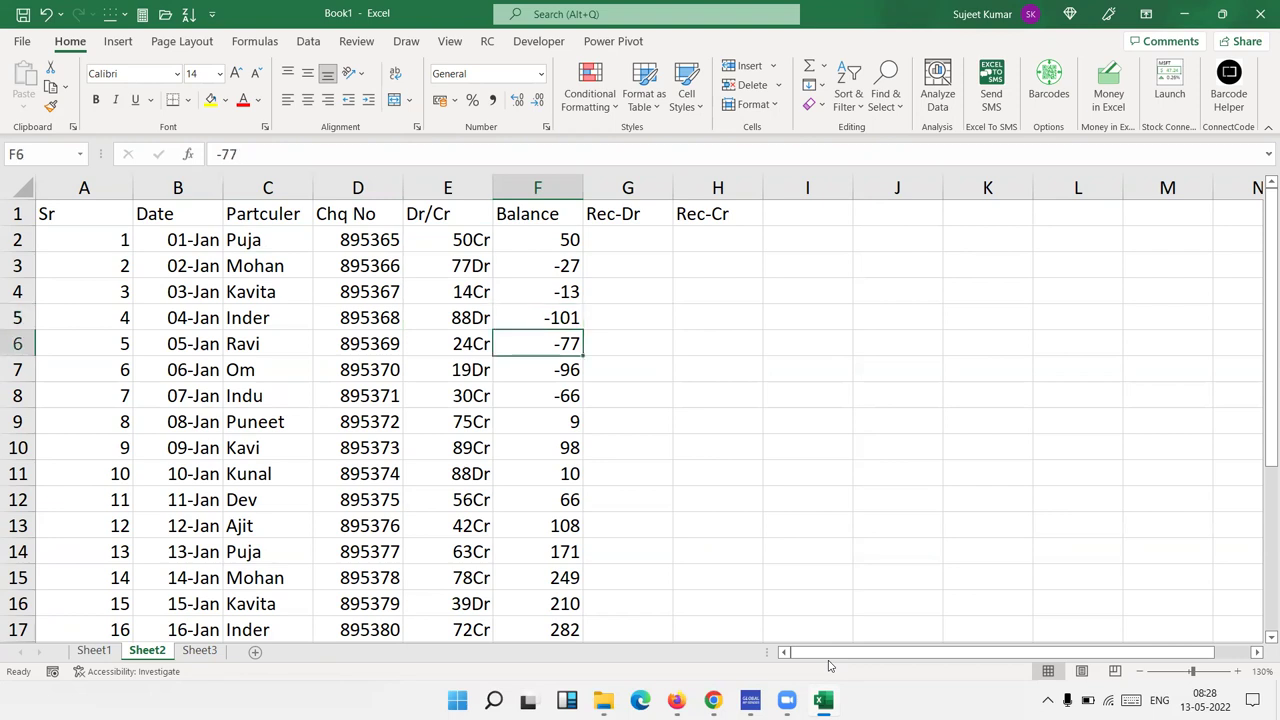
key(Down)
key(Down)
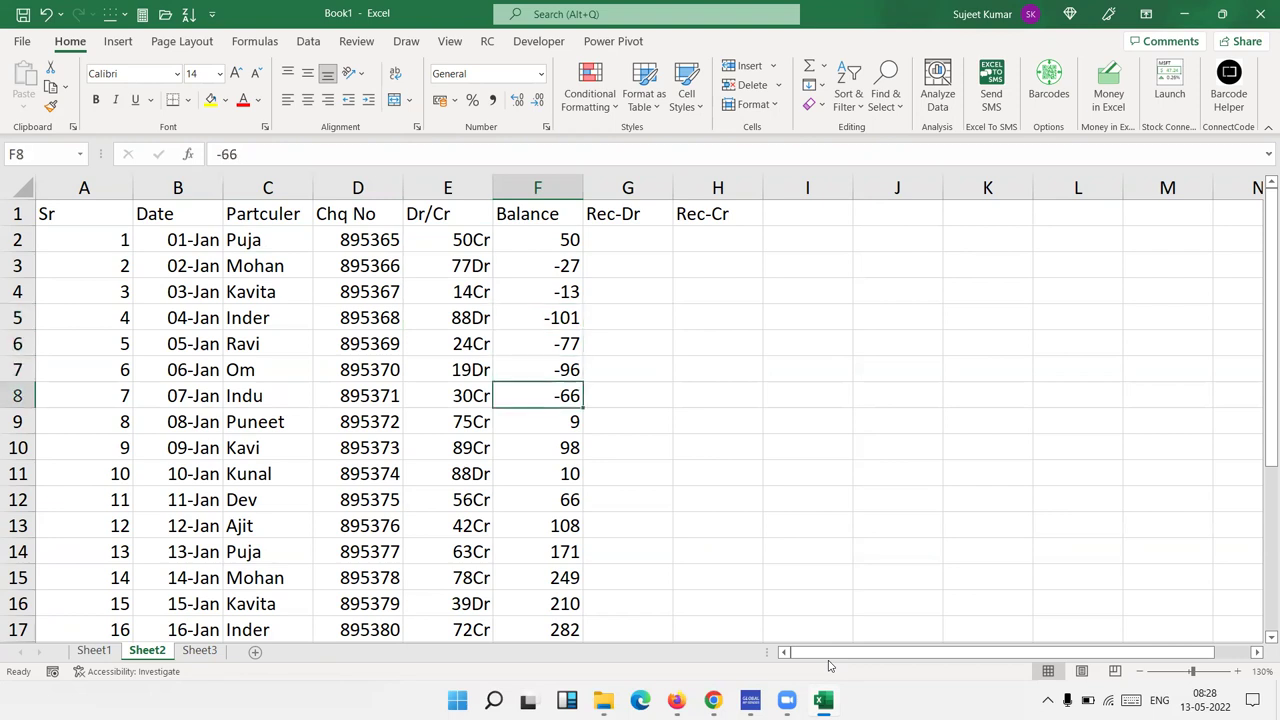
key(Down)
key(Down)
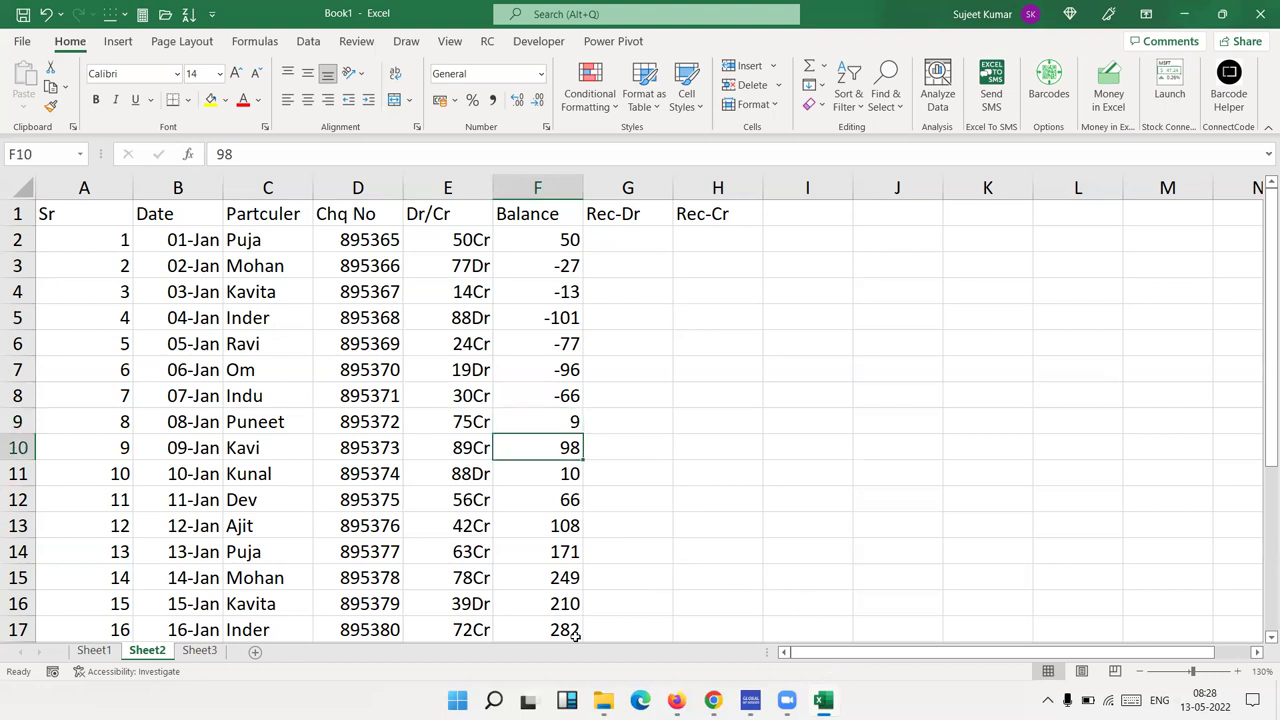
scroll(574, 588, down, 7)
scroll(578, 580, up, 3)
scroll(650, 390, up, 3)
- Enter 50 as the first Rec-Cr value in H2
drag(626, 241, 629, 352)
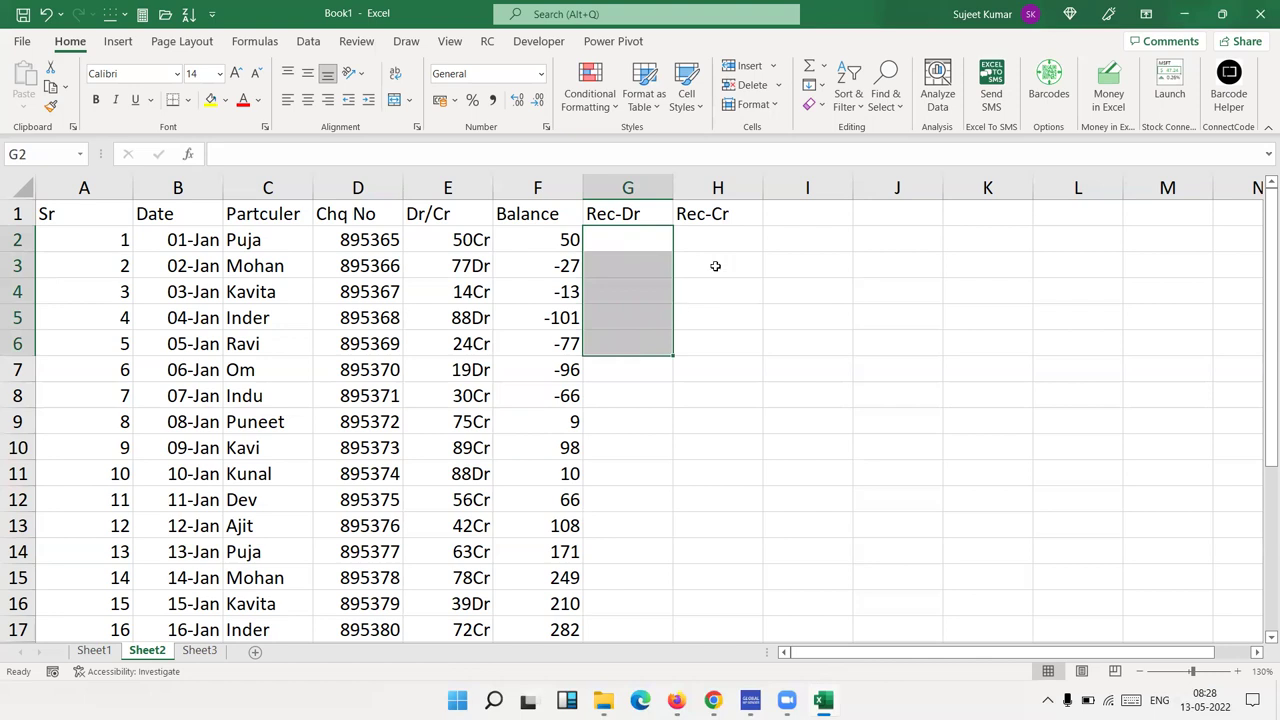
drag(708, 244, 714, 325)
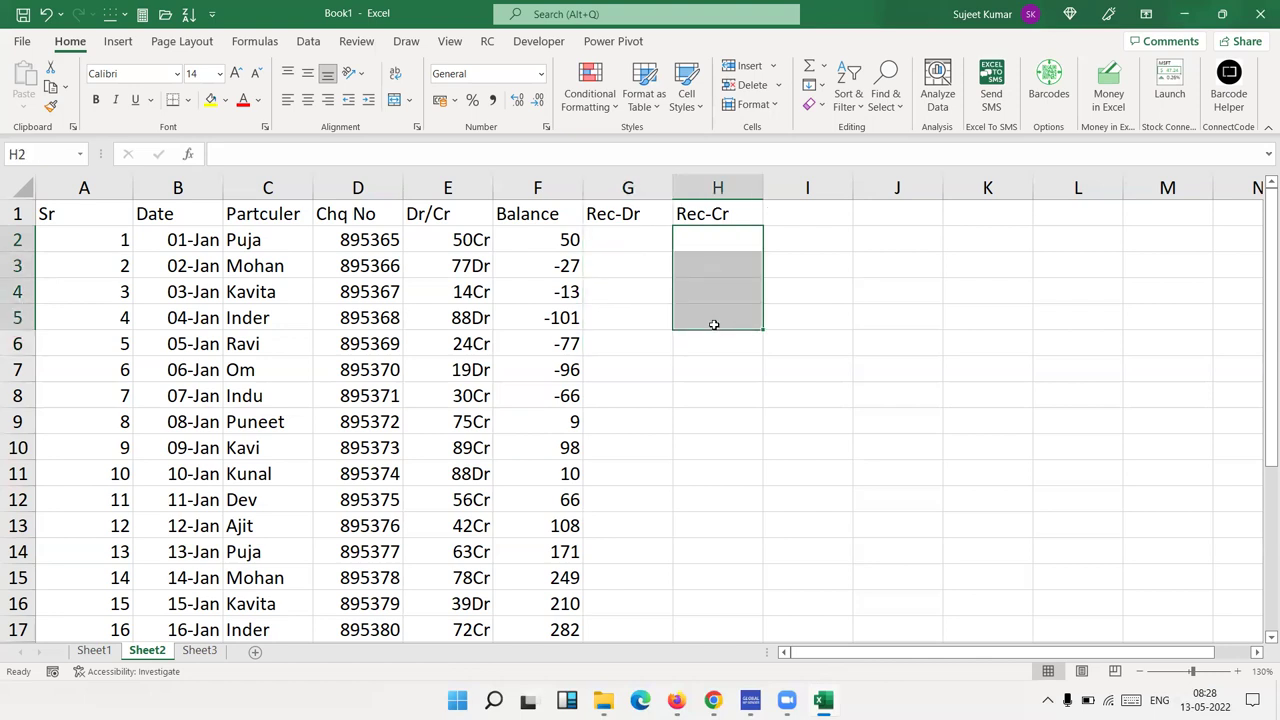
click(631, 243)
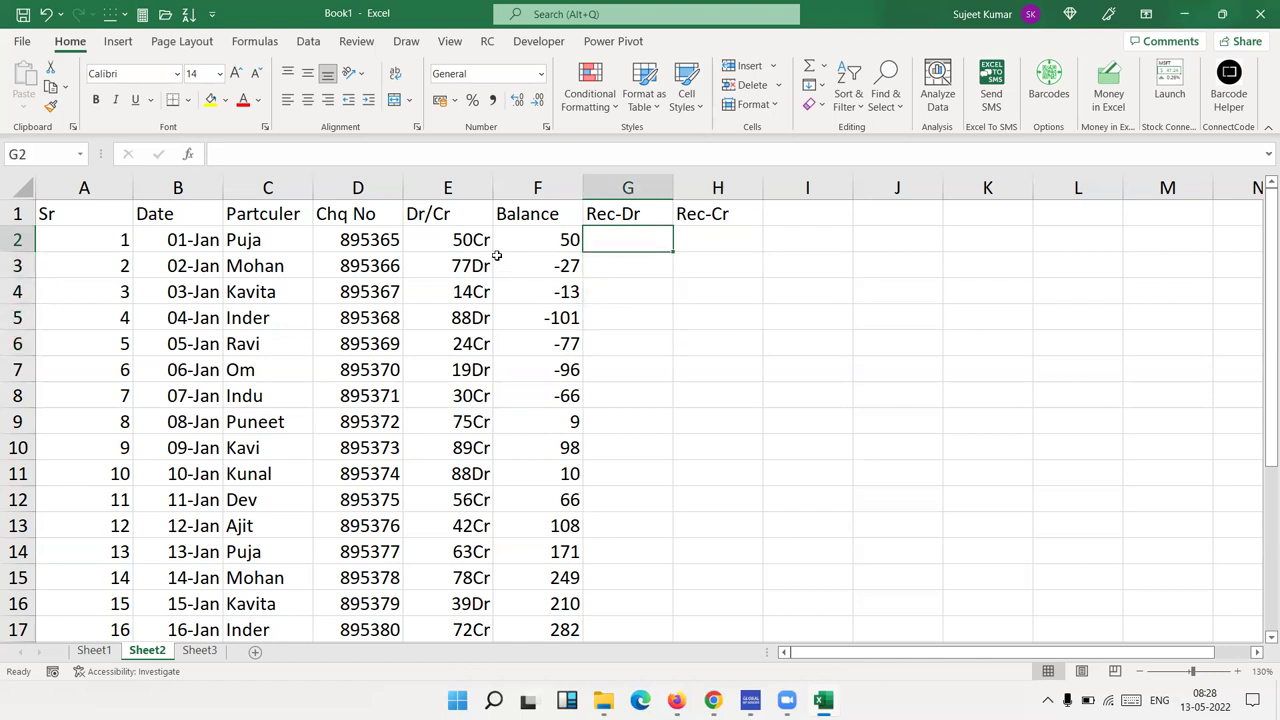
click(712, 241)
text(50)
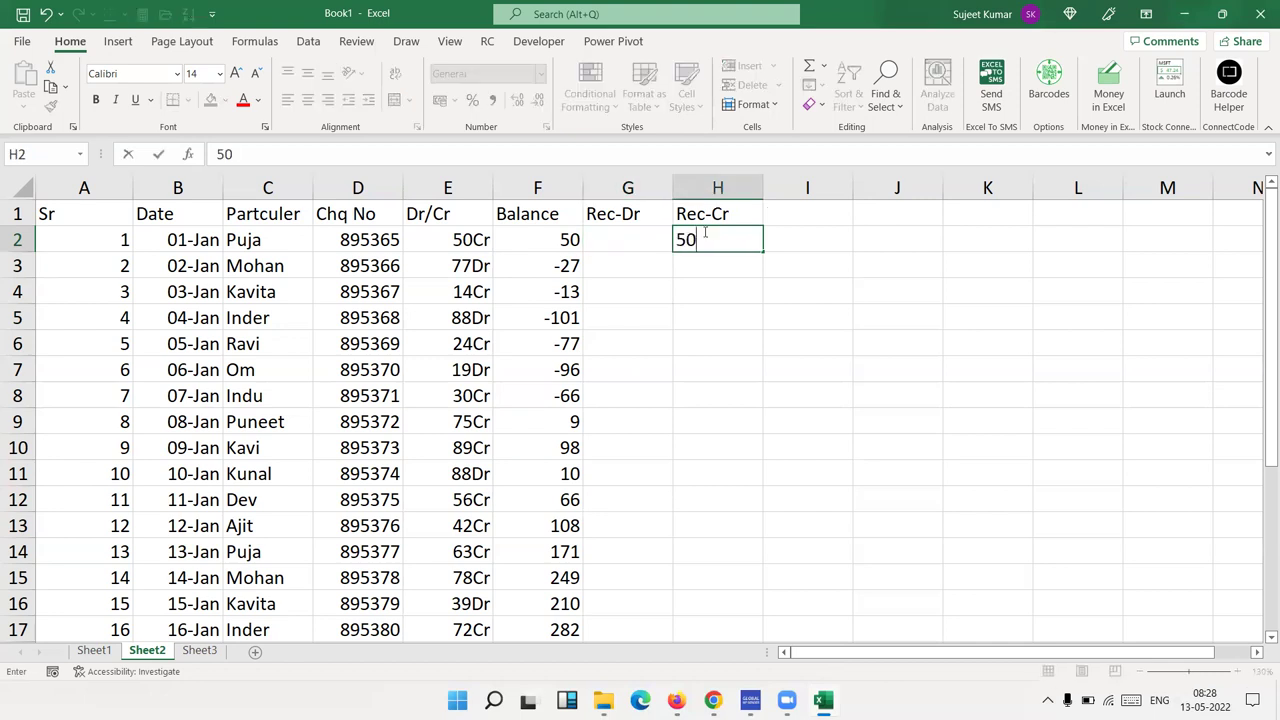
key(Return)
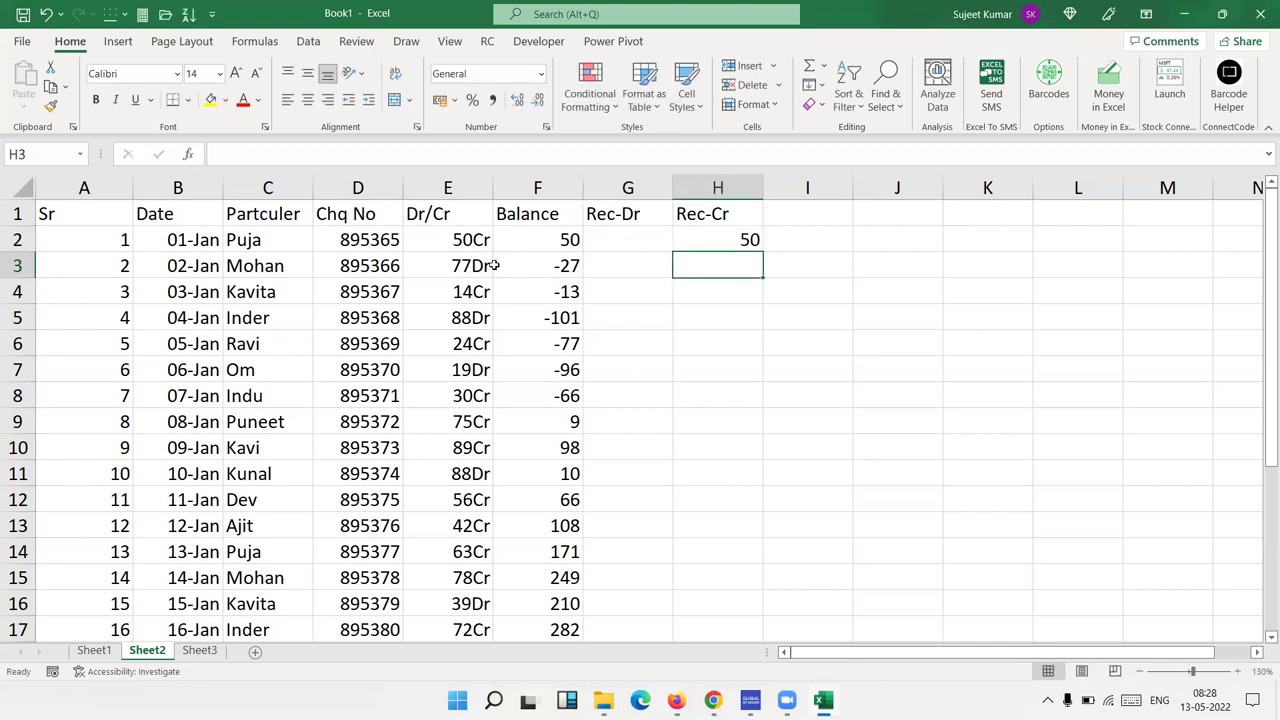
- Enter 77 in G3, 64 in H4 and =77+88 in G5
click(627, 271)
text(77)
key(Return)
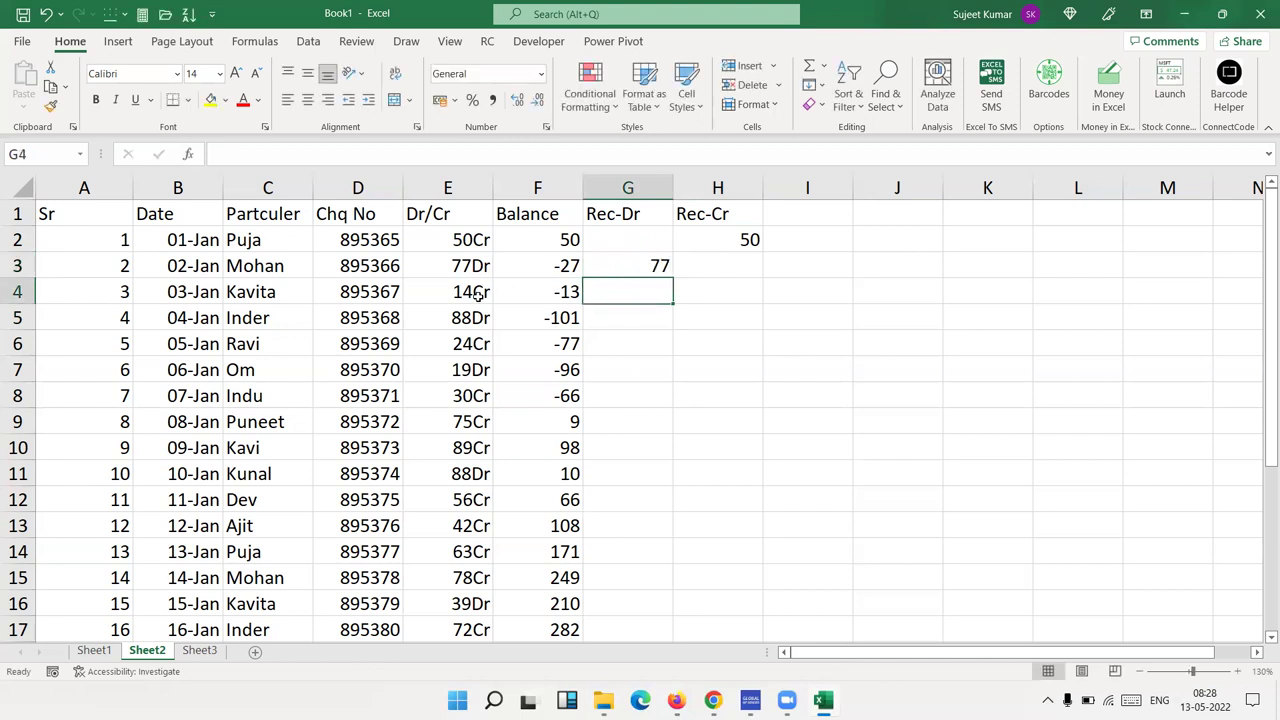
click(737, 297)
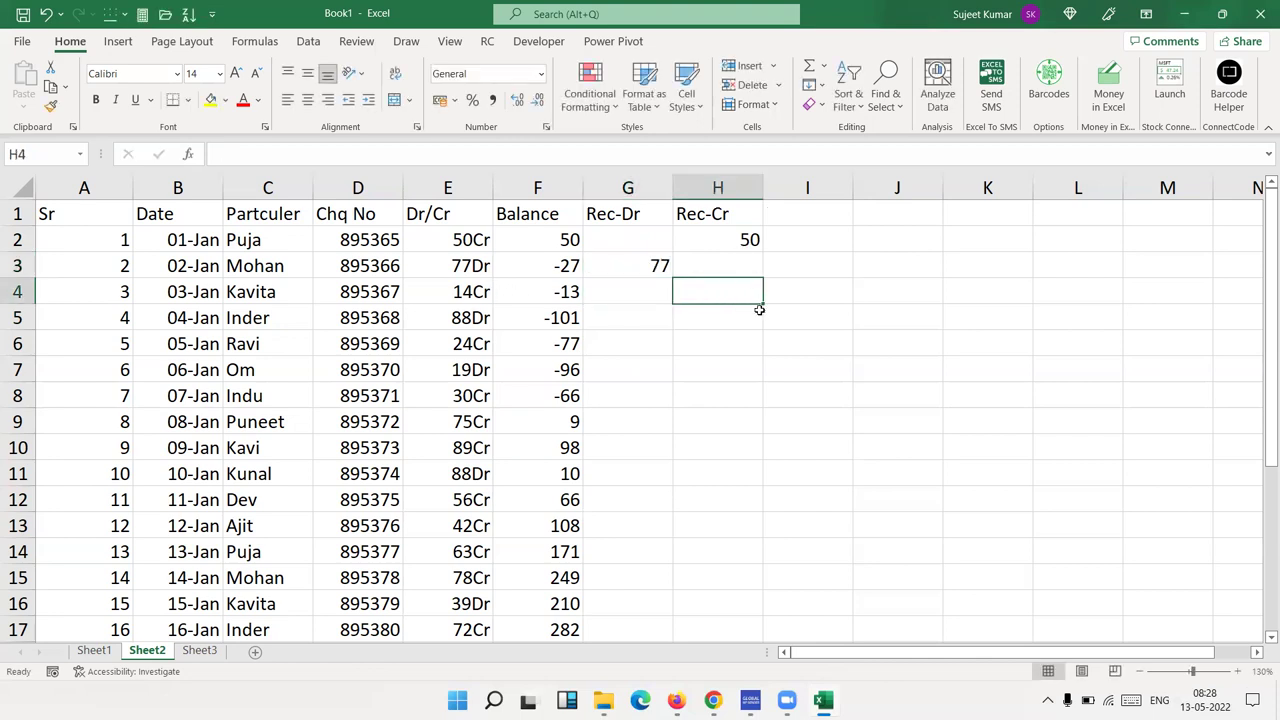
text(64)
key(Return)
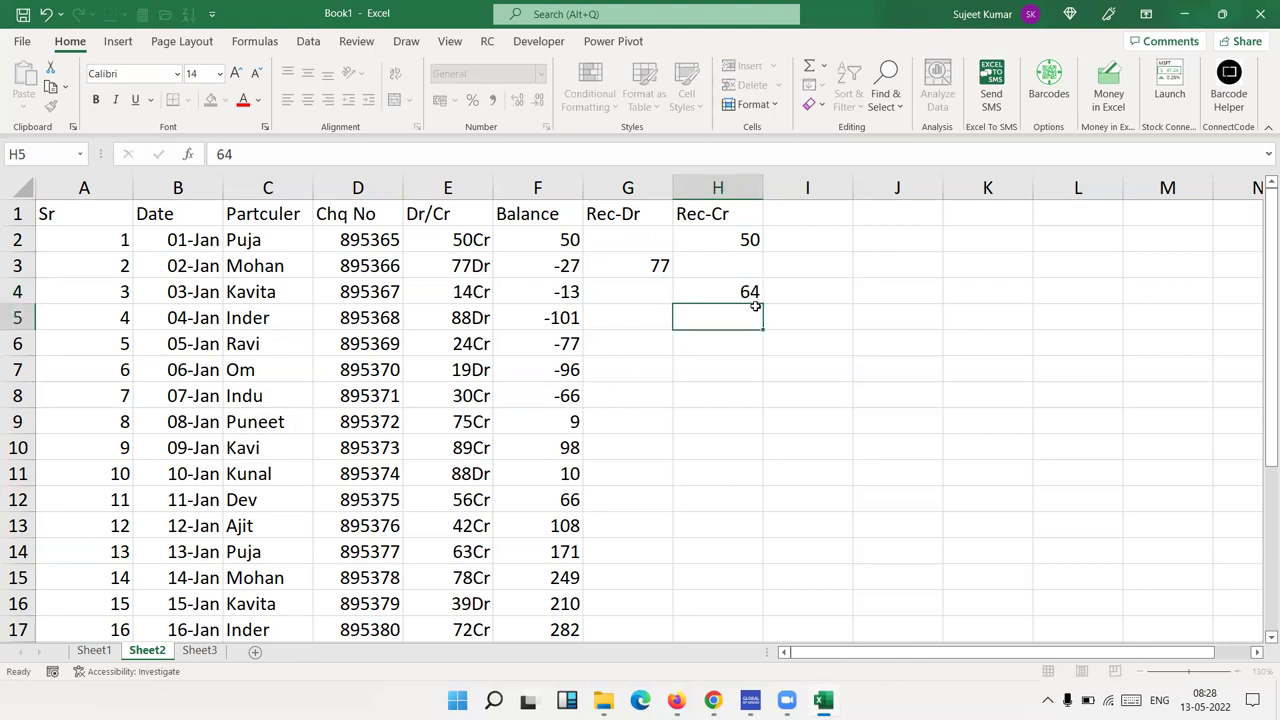
key(Left)
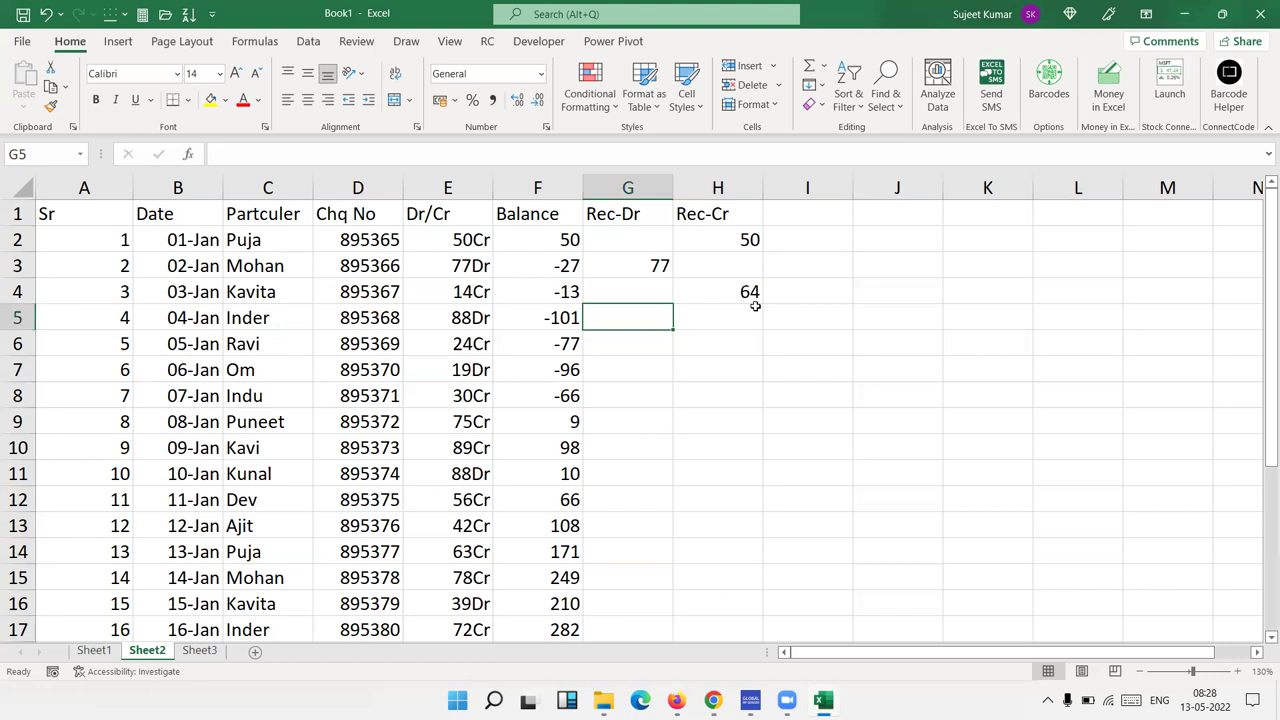
text(=77+88)
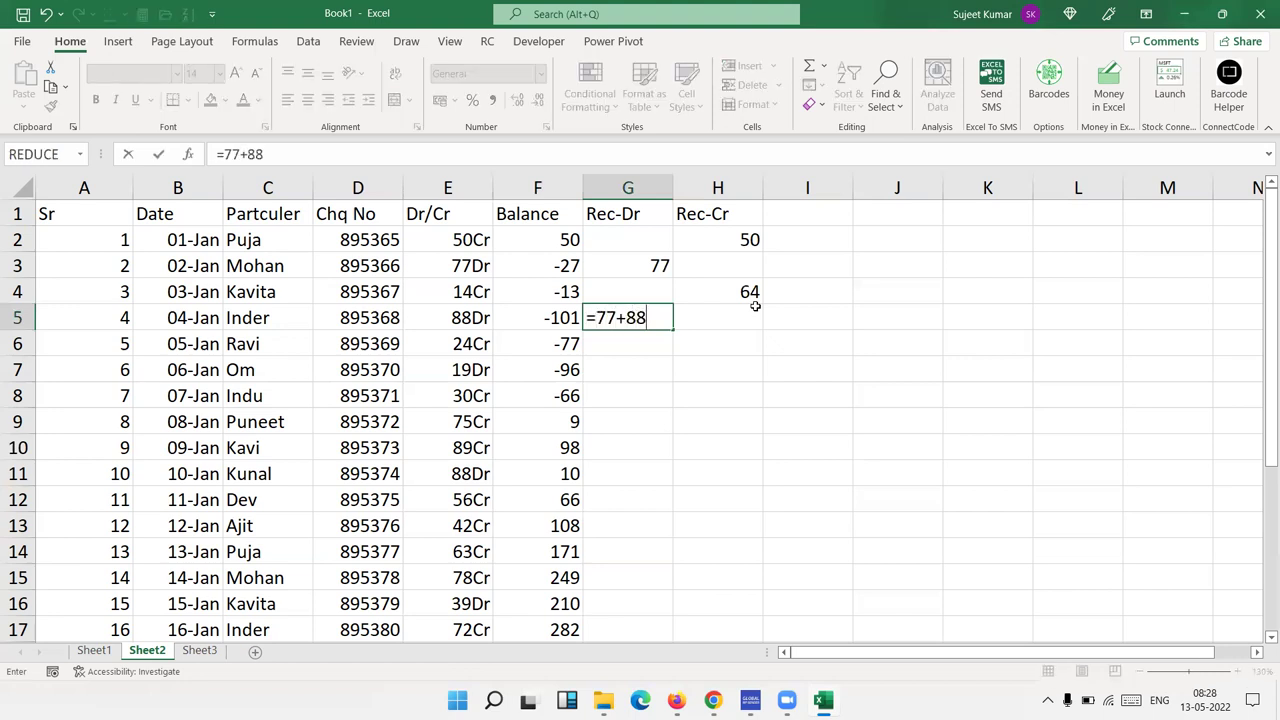
key(Return)
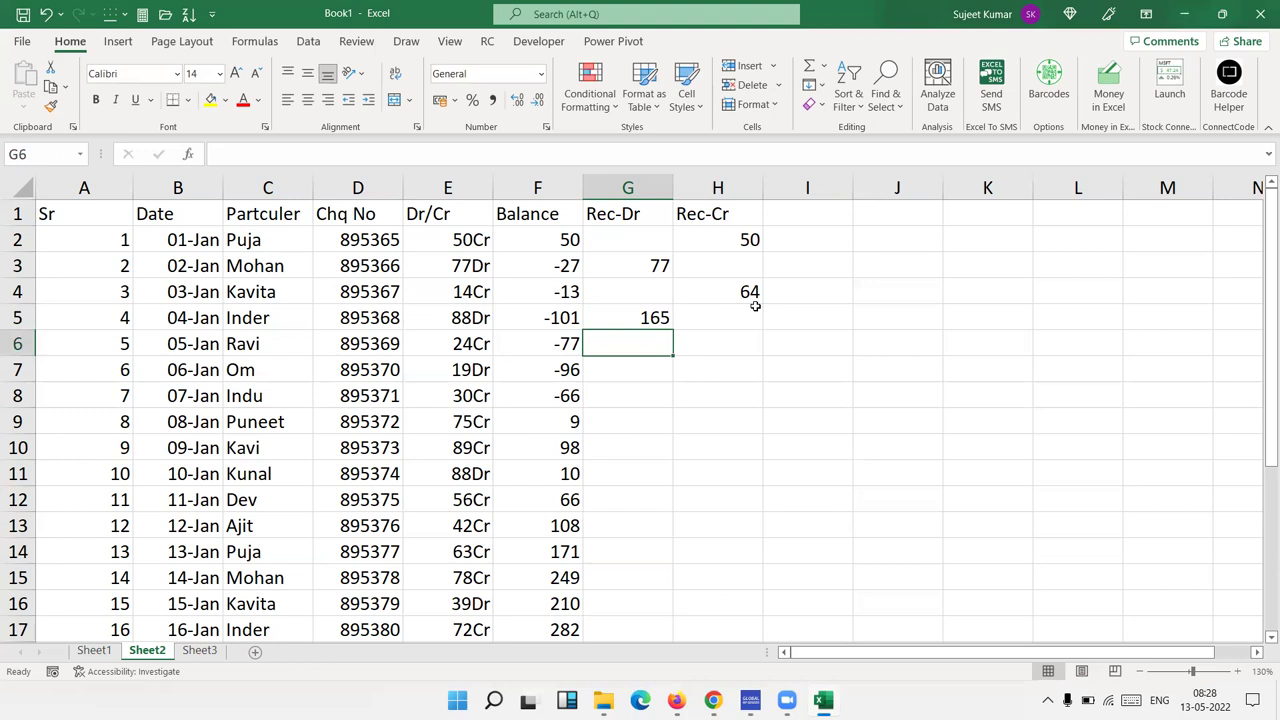
- Start formulas in G6 and H6, then abandon both
text(=)
key(Up)
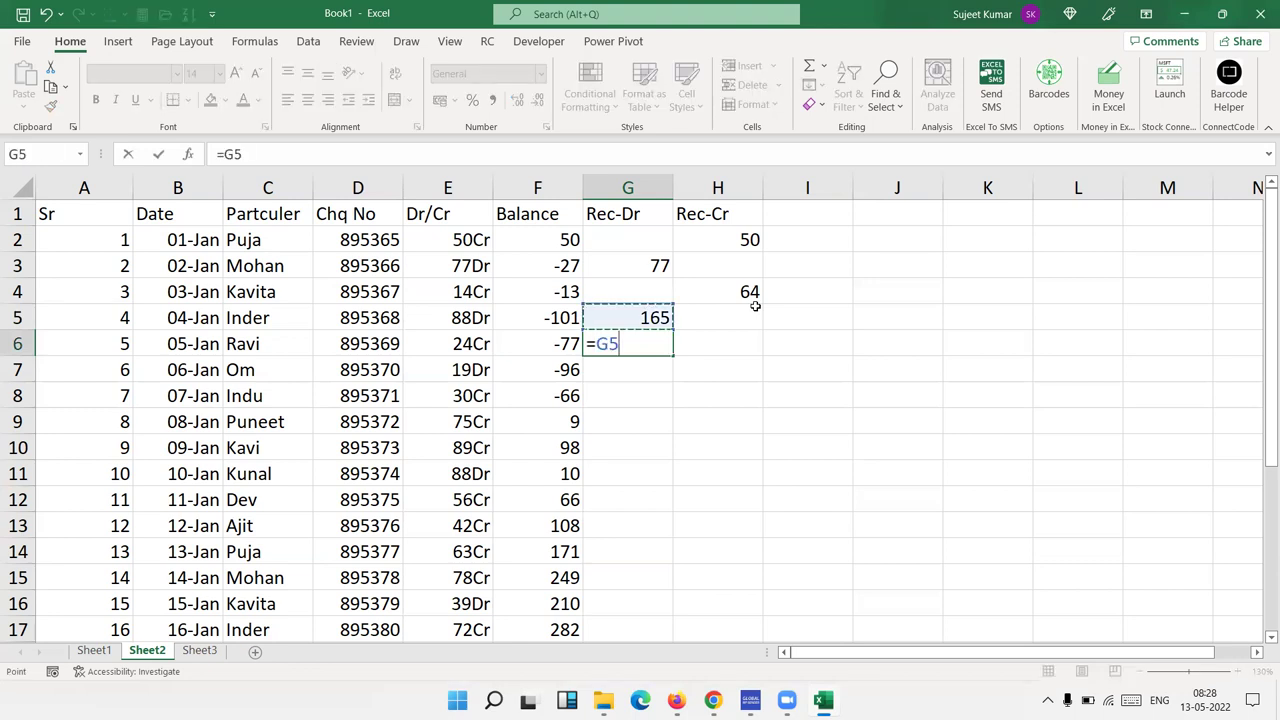
key(Escape)
key(Right)
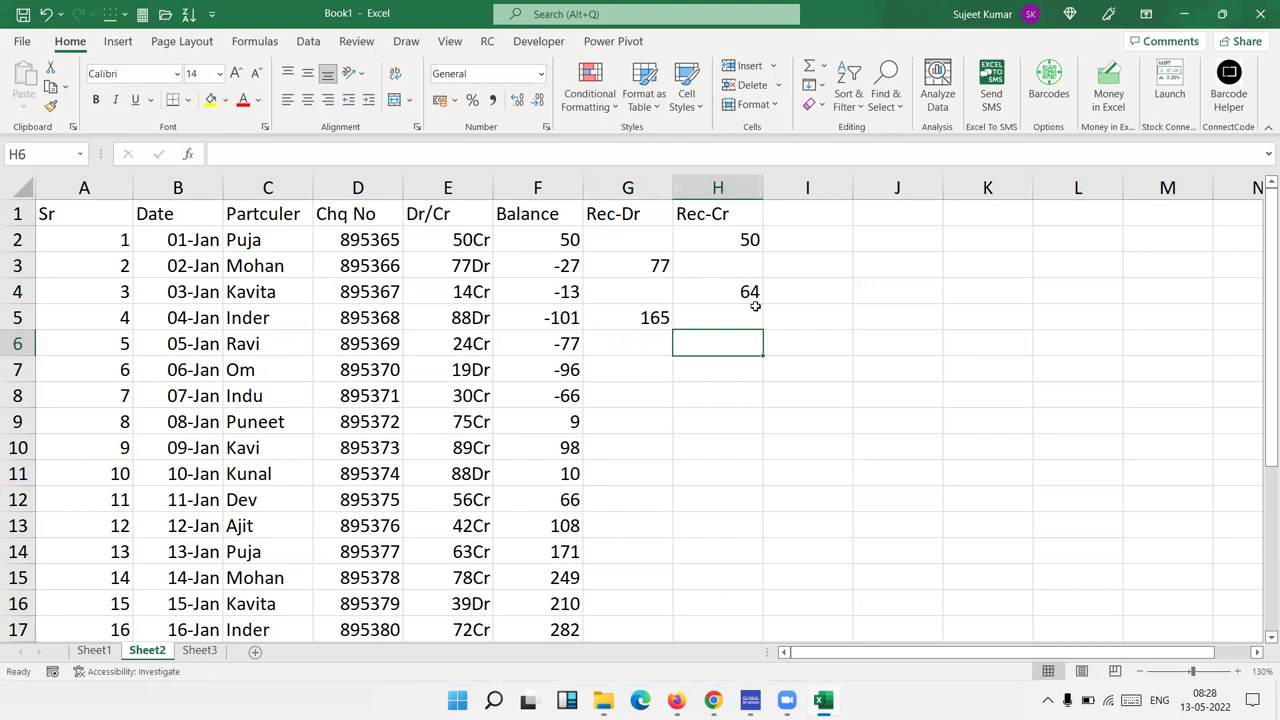
text(=cr)
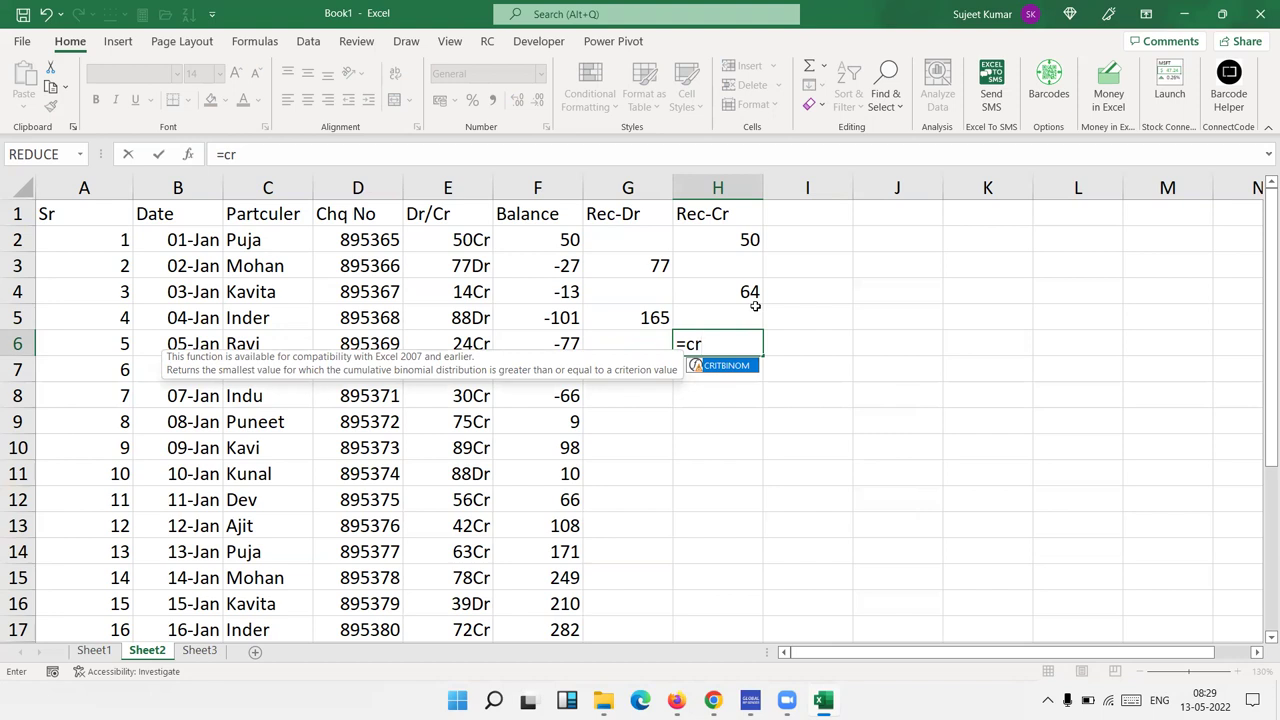
key(Escape)
key(Escape)
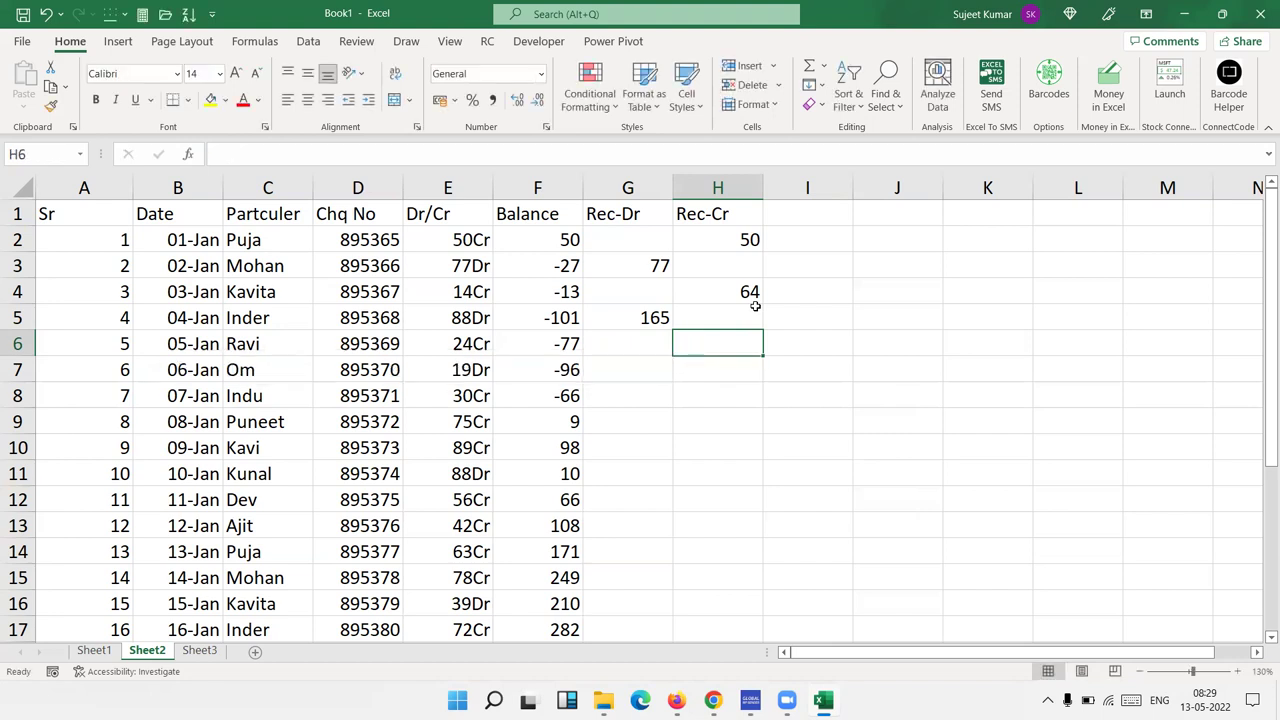
key(Left)
key(Left)
key(Left)
- Clear the hand-typed totals from G2:H5
key(Up)
key(Up)
key(Up)
key(Up)
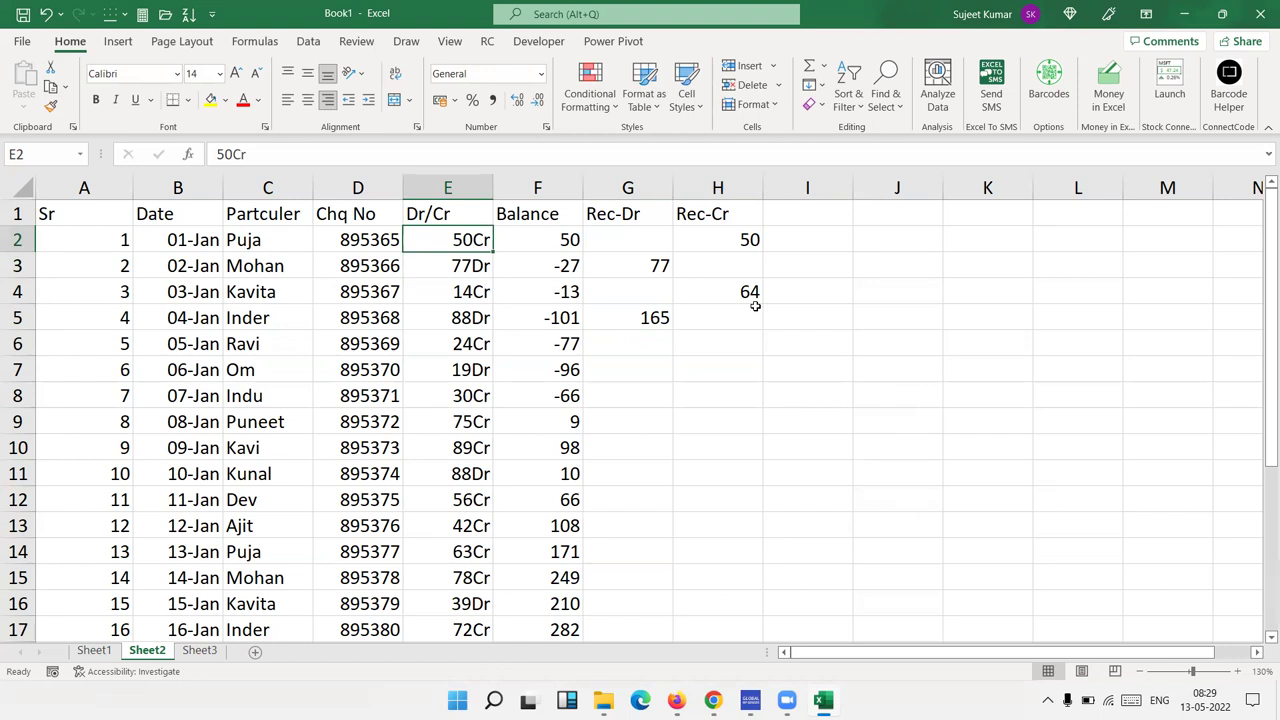
key(Right)
key(Right)
key(Right)
key(Left)
key(shift+Right)
key(shift+Down)
key(shift+Down)
key(shift+Down)
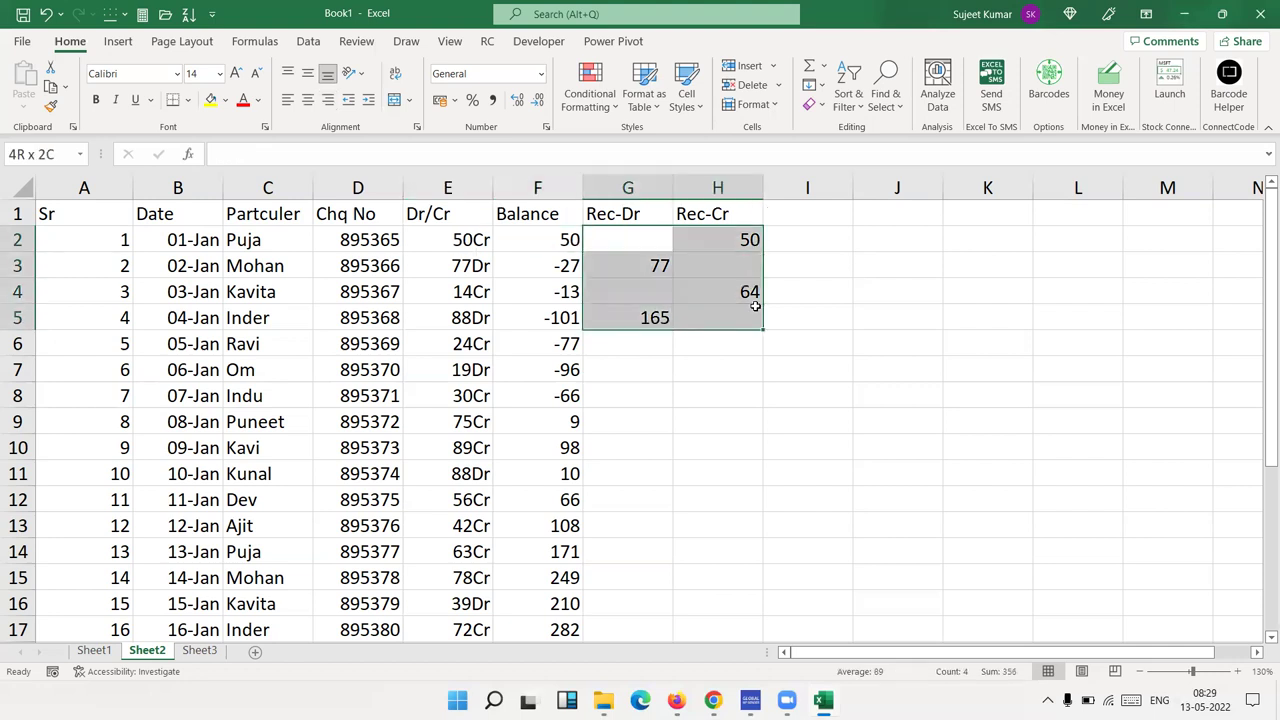
key(Return)
key(Delete)
- Copy the Dr/Cr column data, then cancel the copy and move to I2
key(Left)
key(Left)
key(Right)
key(Left)
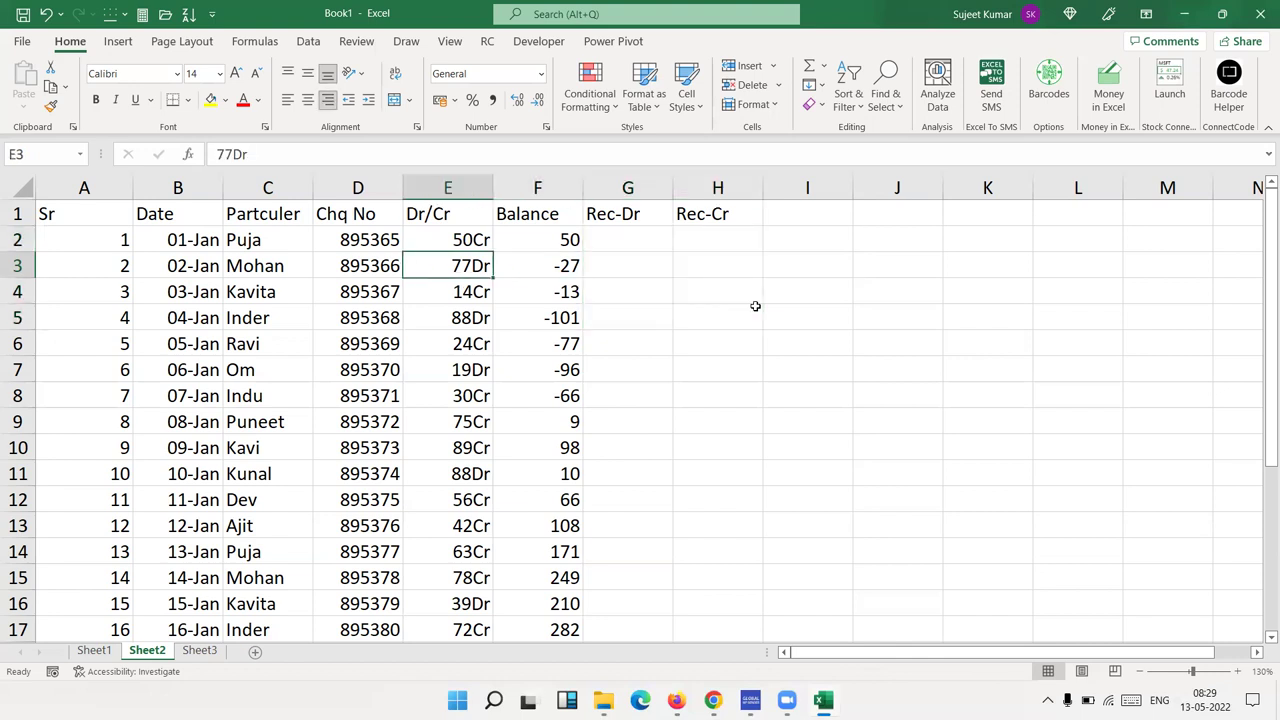
key(Up)
key(Up)
key(ctrl+shift+Down)
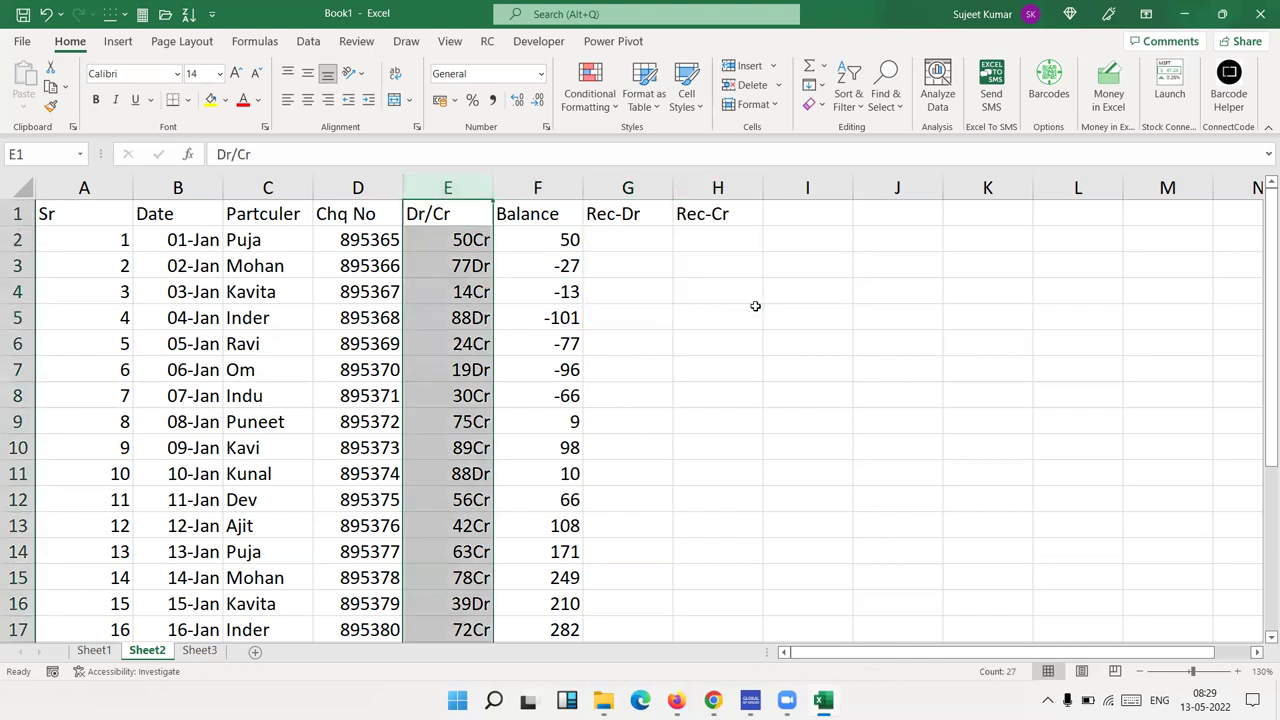
key(ctrl+c)
key(Right)
key(Right)
key(Right)
key(Right)
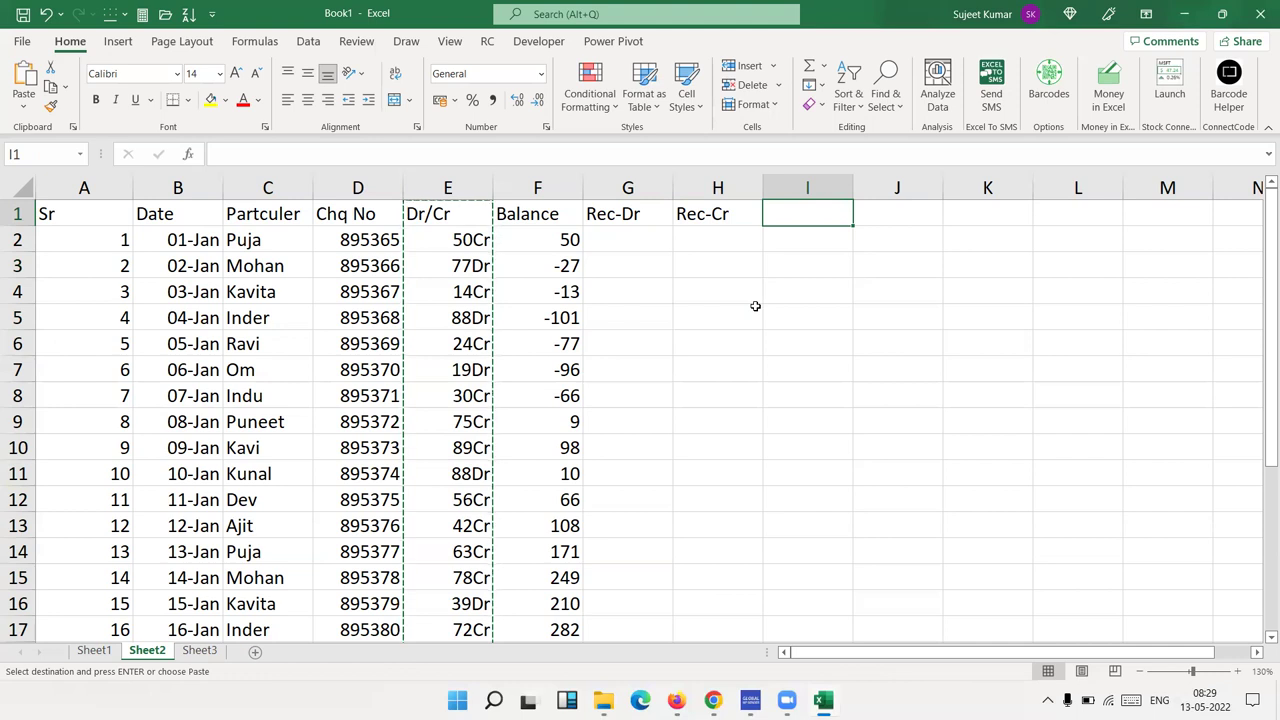
key(Escape)
key(Down)
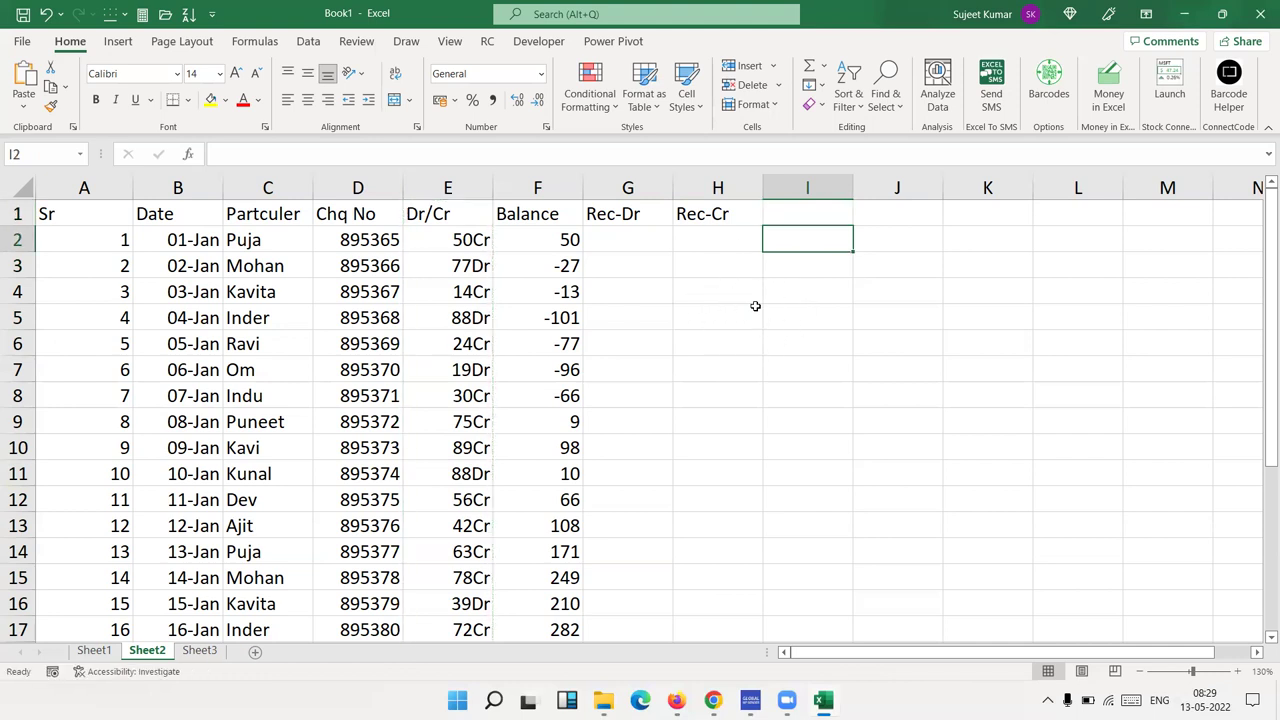
- Enter =LEFT(E2,LEN(E2)-2) in I2 to strip the Dr/Cr suffix
text(=)
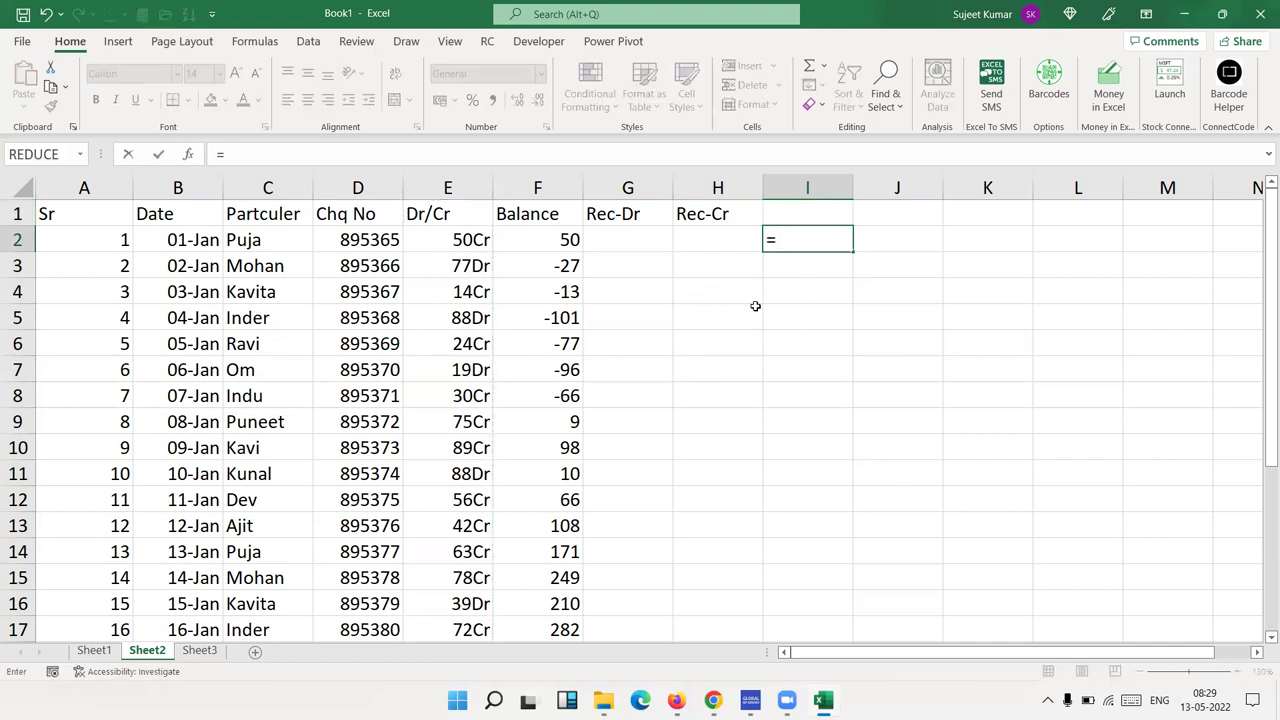
text(l)
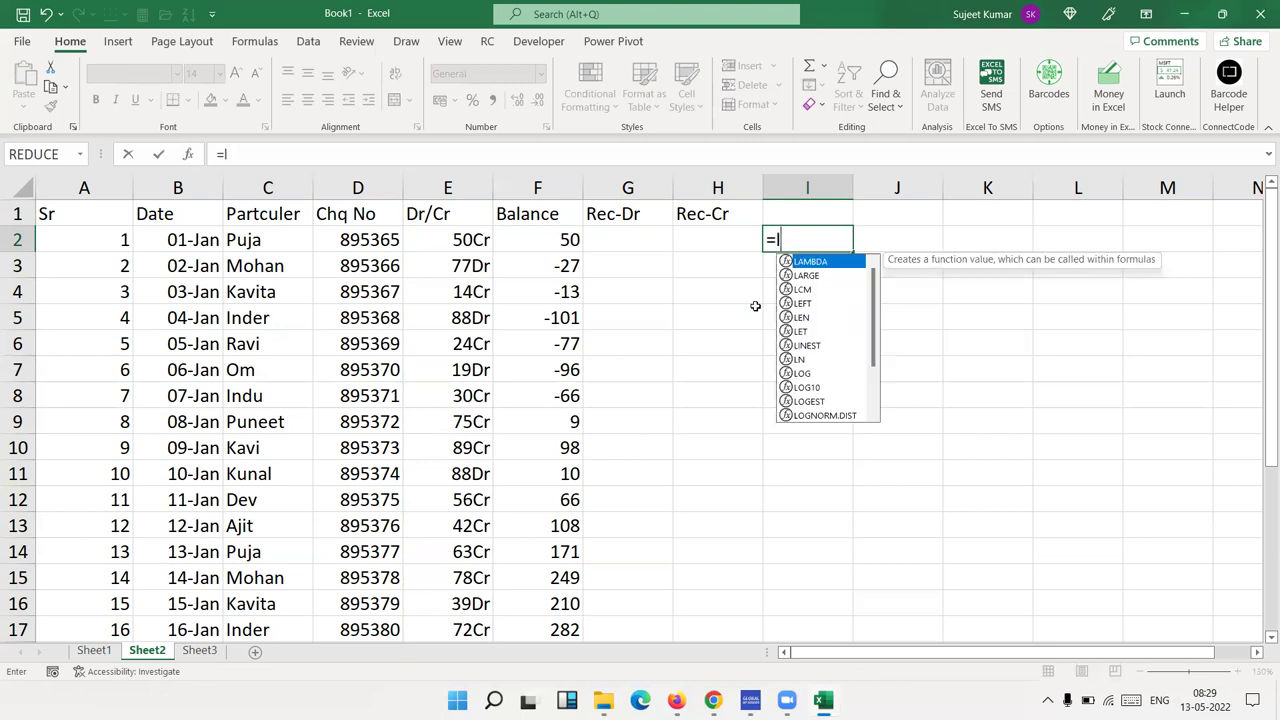
text(e)
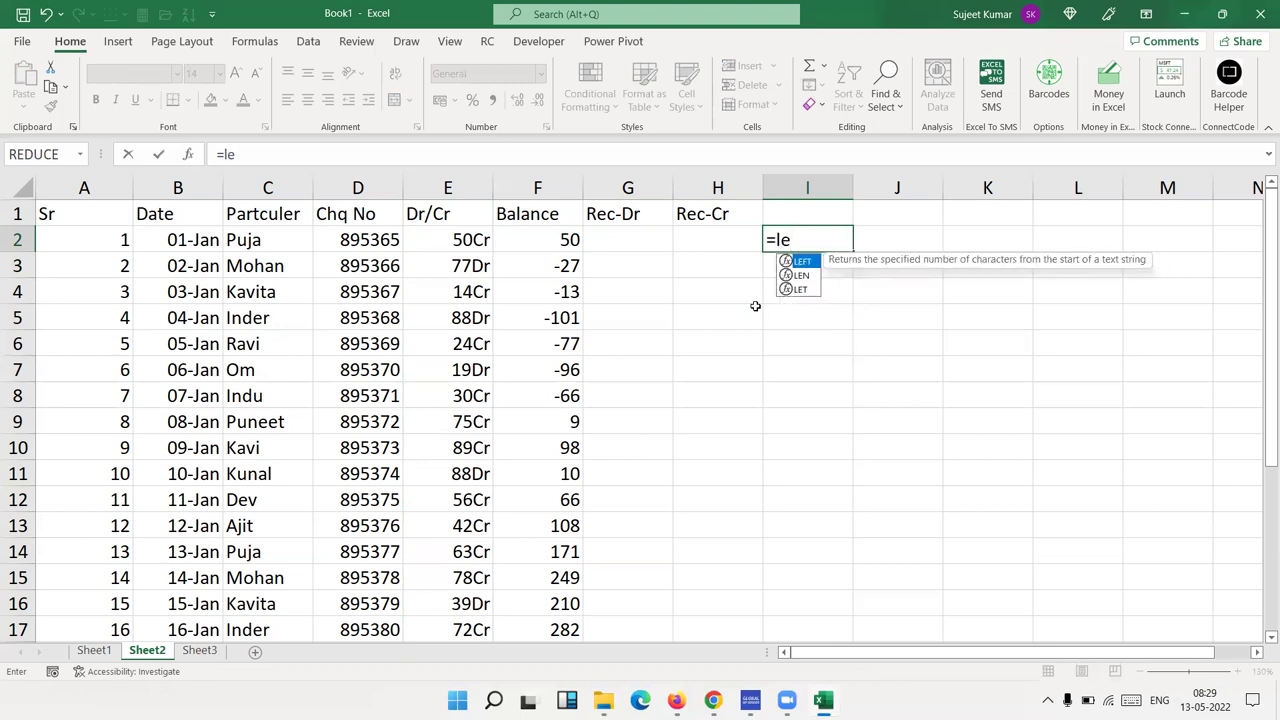
key(Tab)
key(Left)
key(Left)
key(Left)
key(Left)
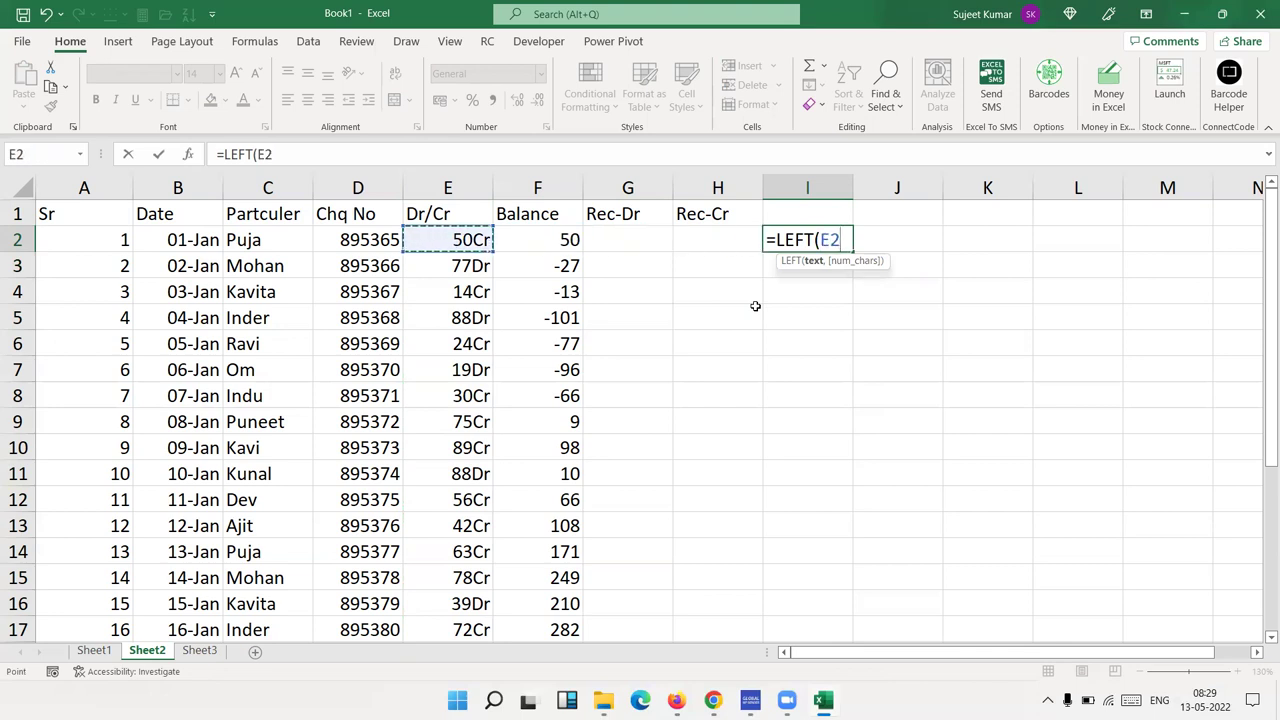
text(,len)
key(Tab)
key(Left)
key(Left)
key(Left)
key(Left)
text()-2)
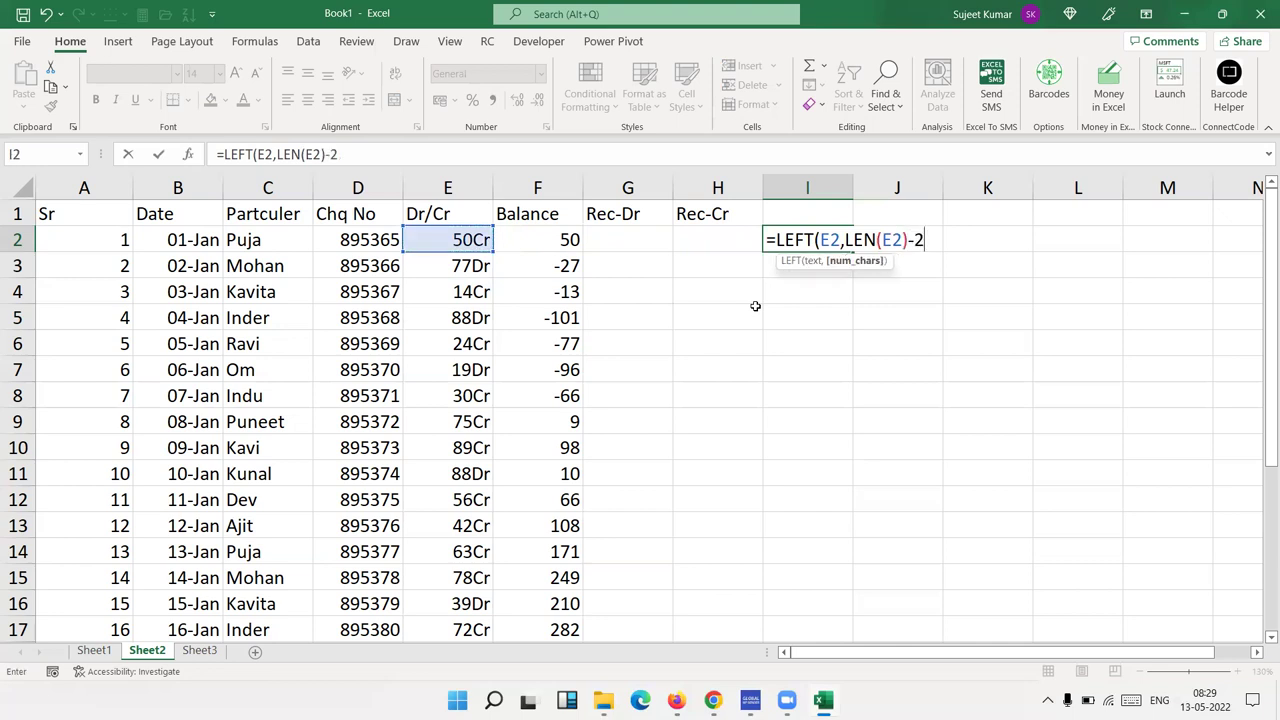
key(Return)
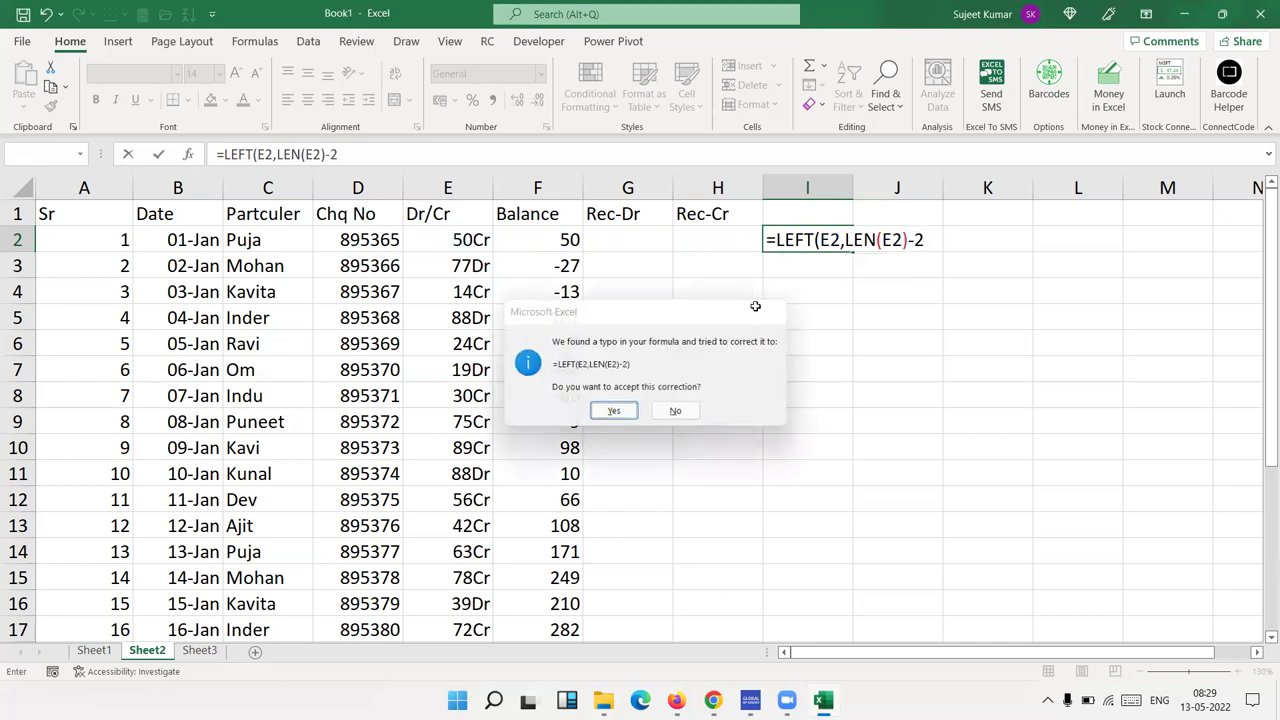
key(Return)
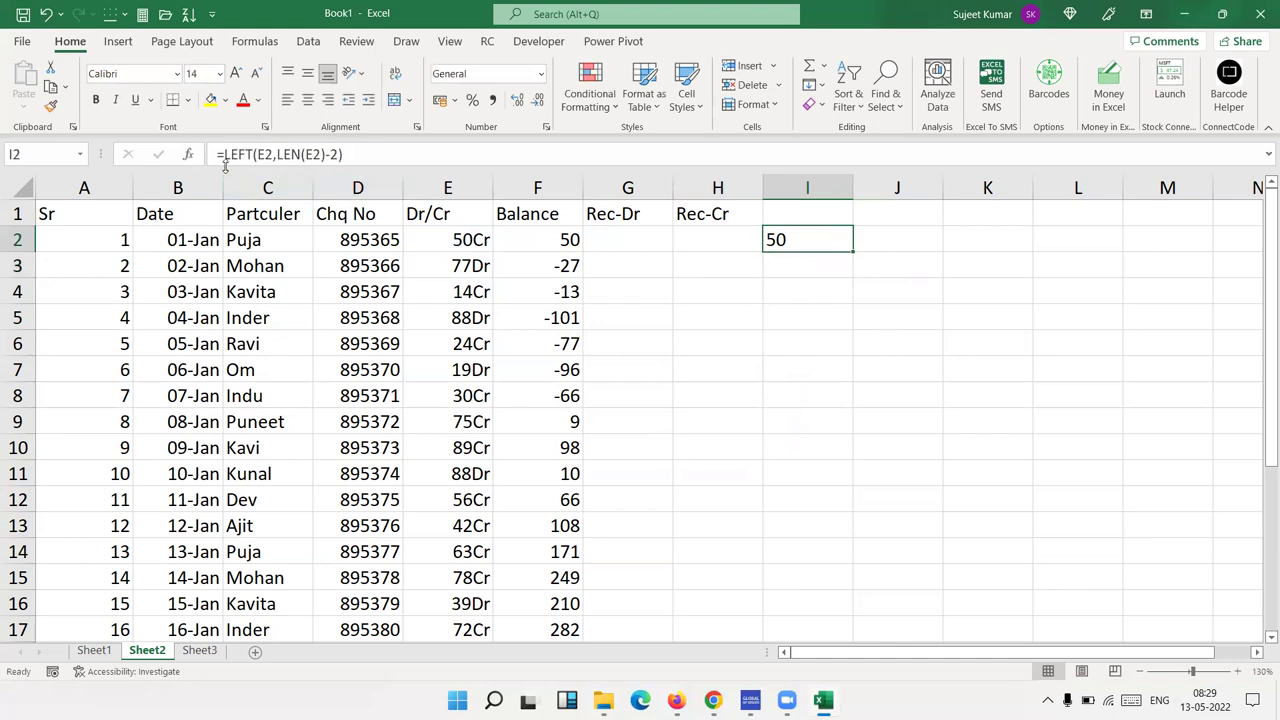
- Wrap the I2 formula in VALUE and fill it down column I to row 27
click(222, 155)
text(val)
key(Tab)
key(Return)
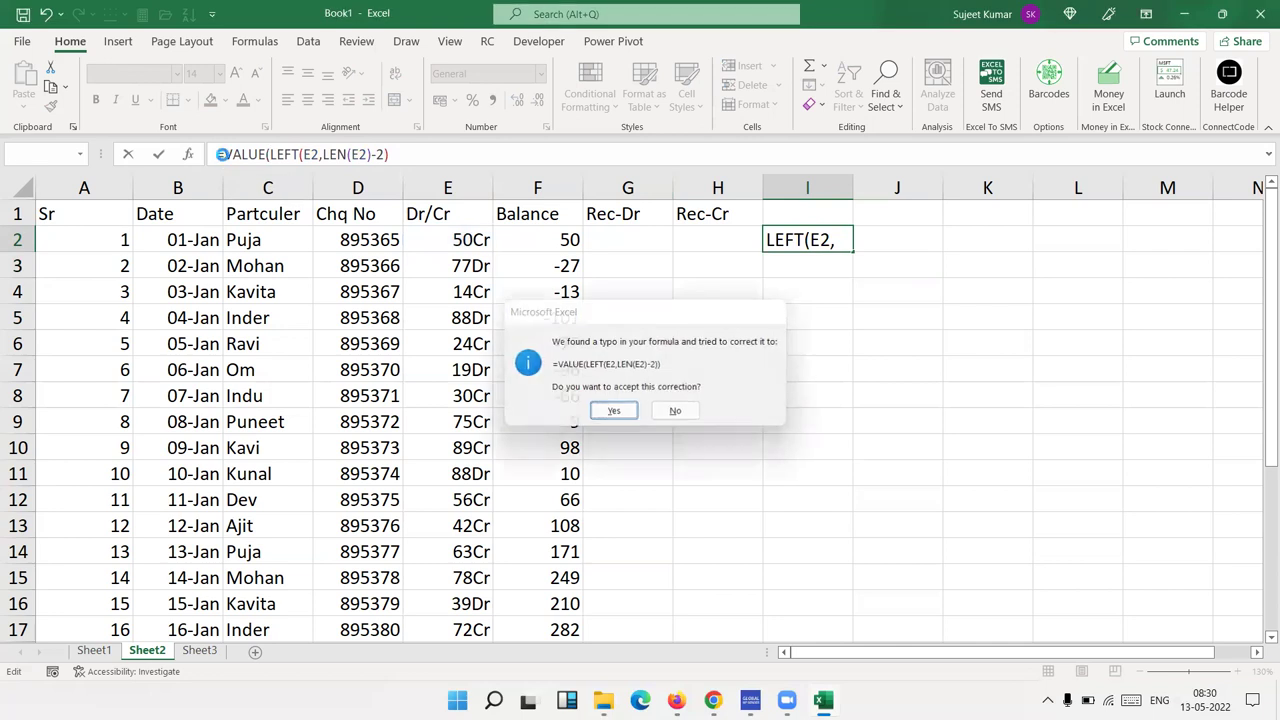
key(Return)
click(842, 246)
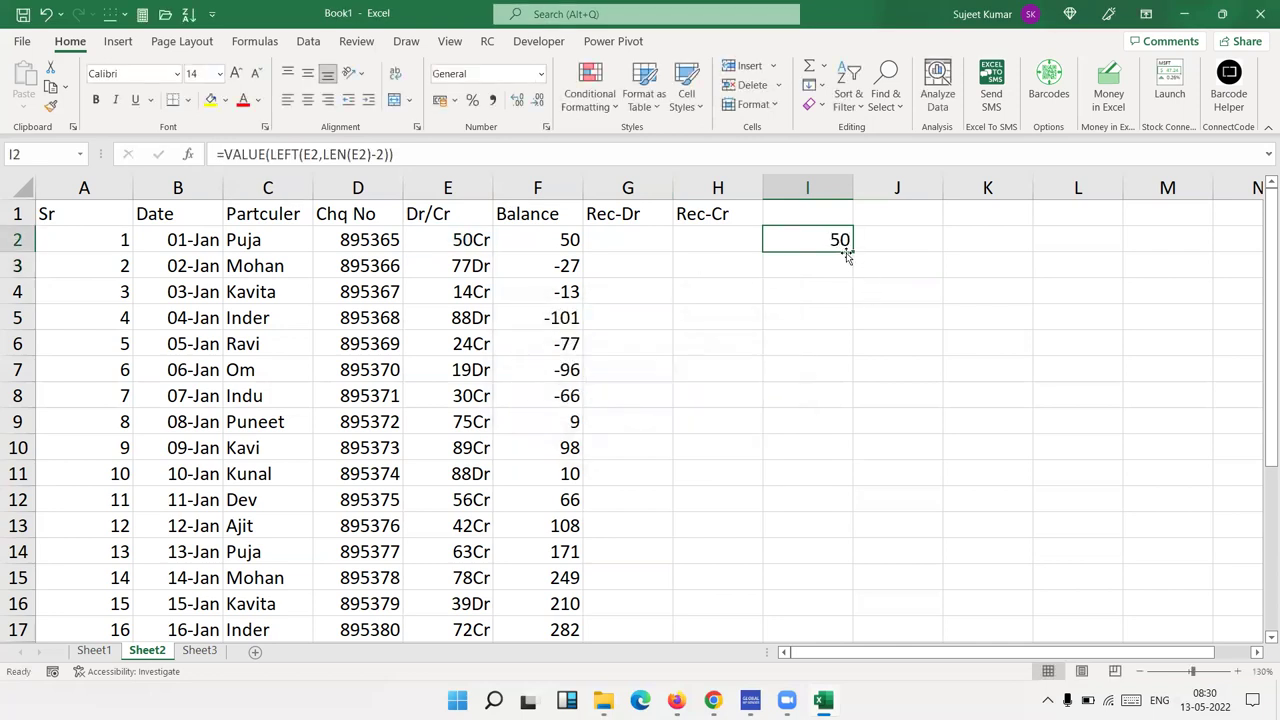
double_click(852, 252)
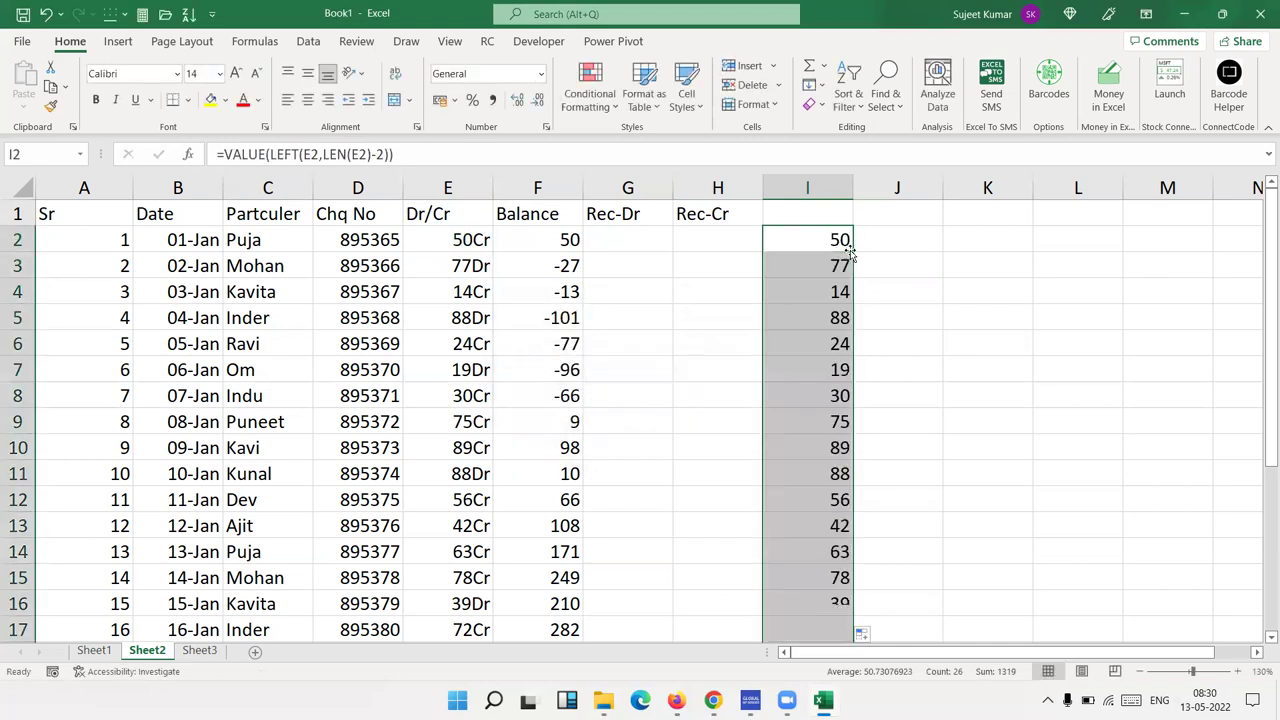
click(644, 236)
- Start a SUMIF in G2 with criteria "*Dr*" and sum range I2:I2
text(=)
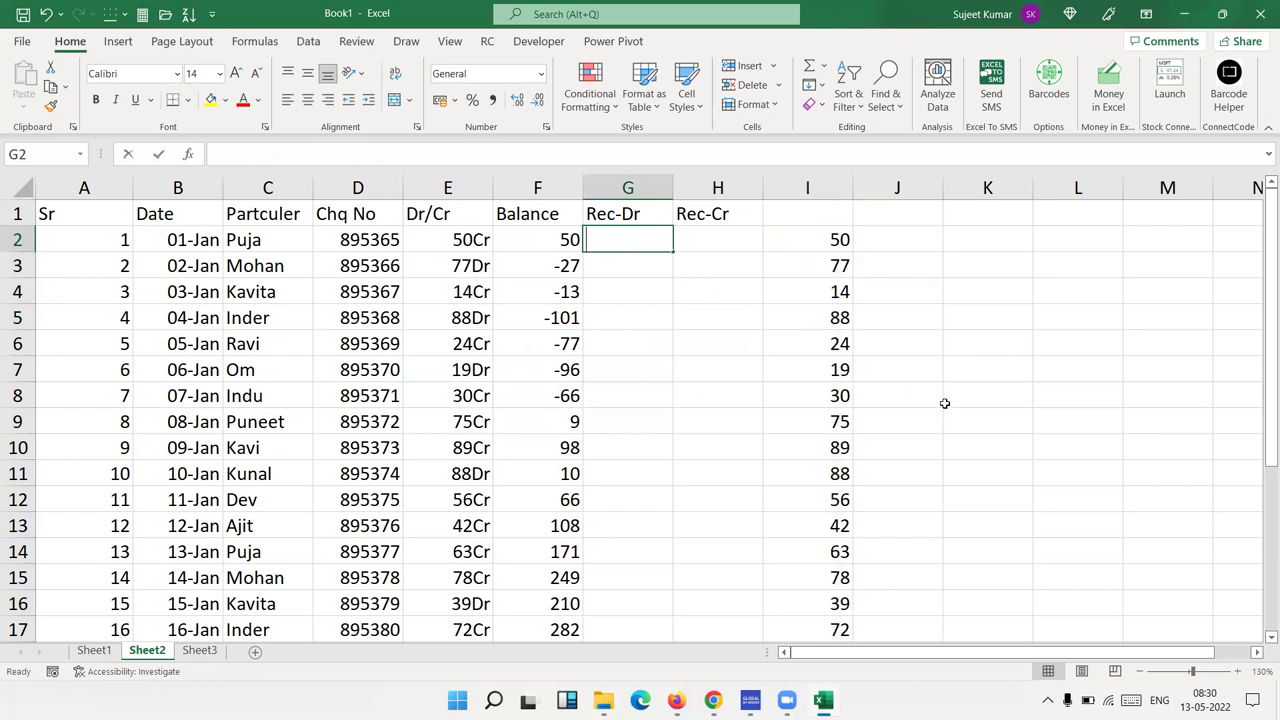
text(su)
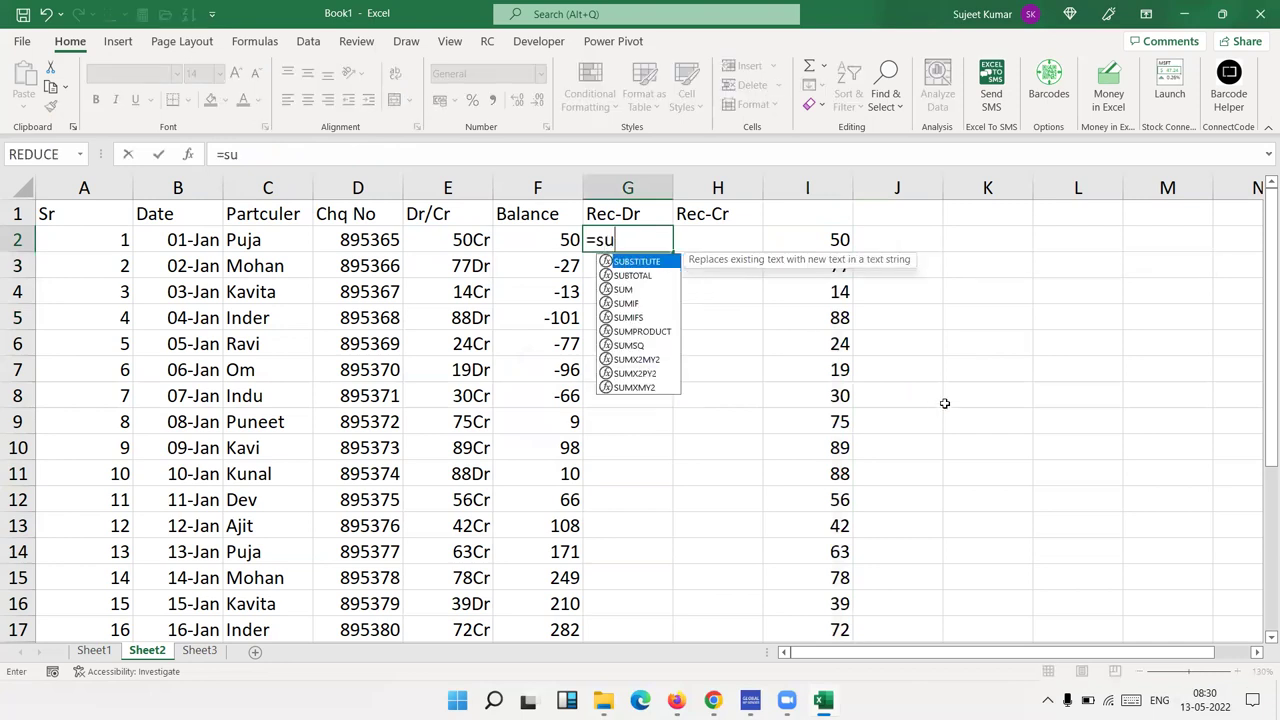
text(m)
key(Down)
key(Tab)
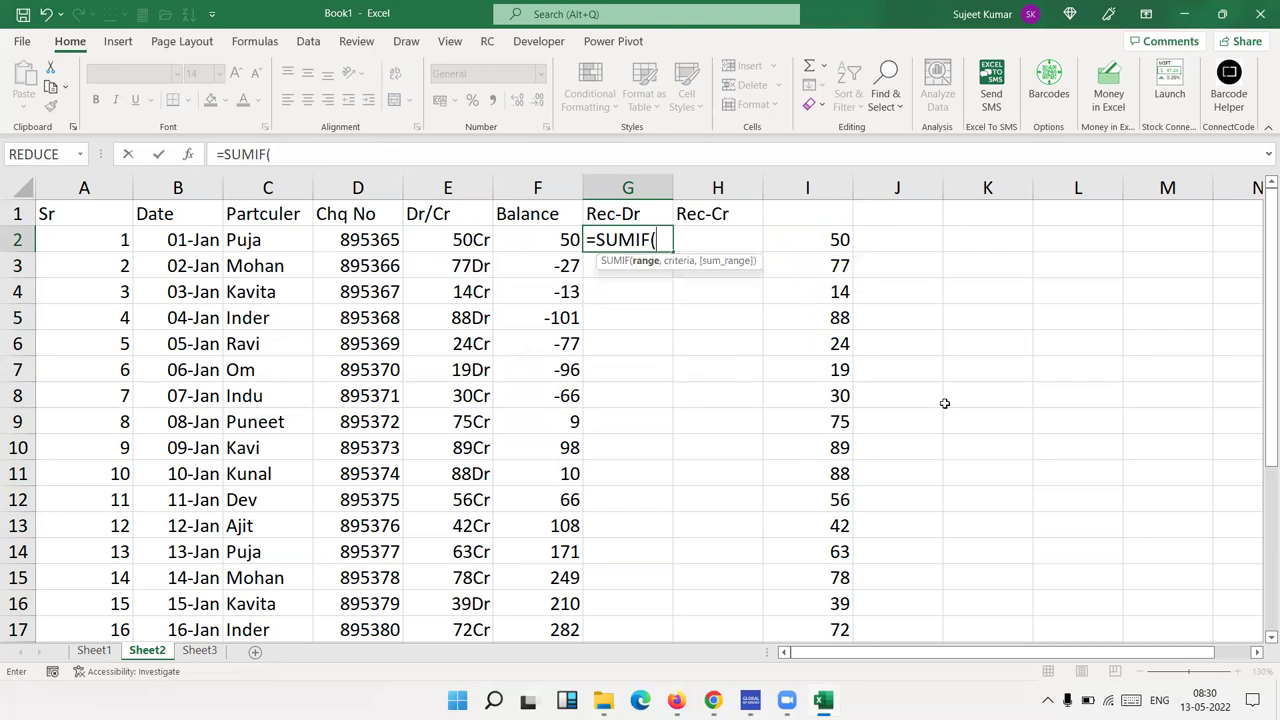
click(458, 189)
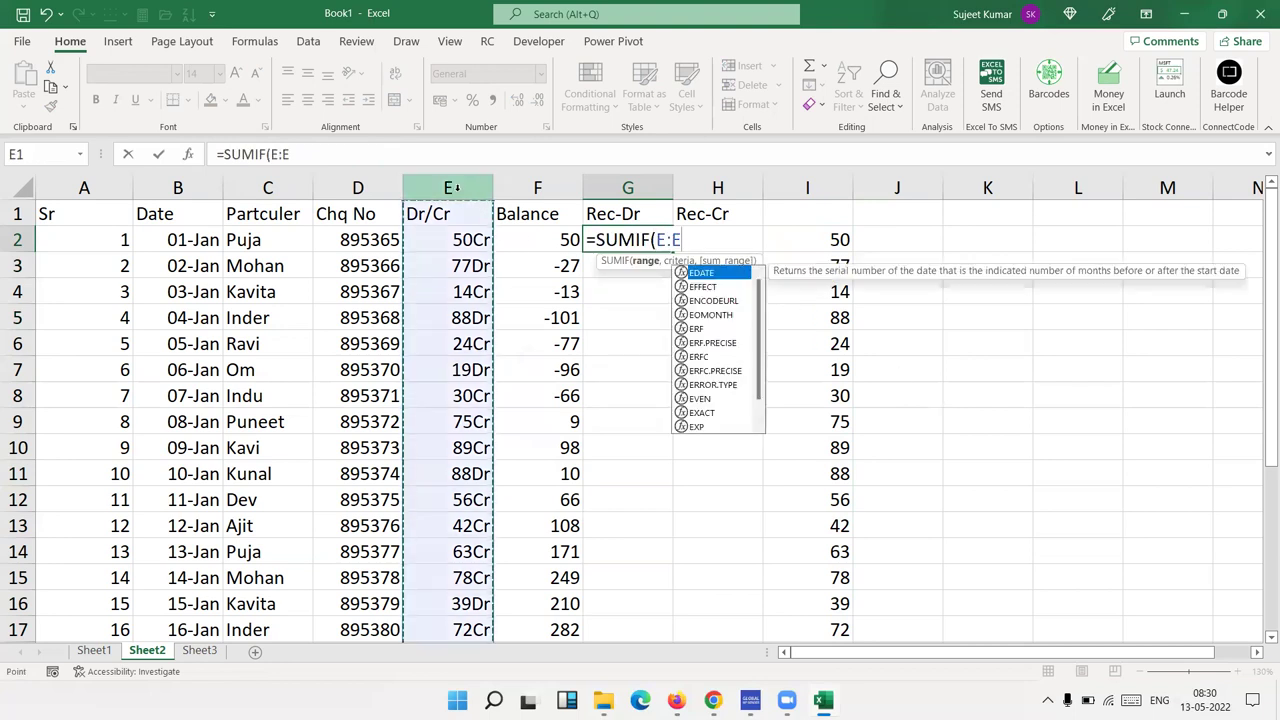
text(,")
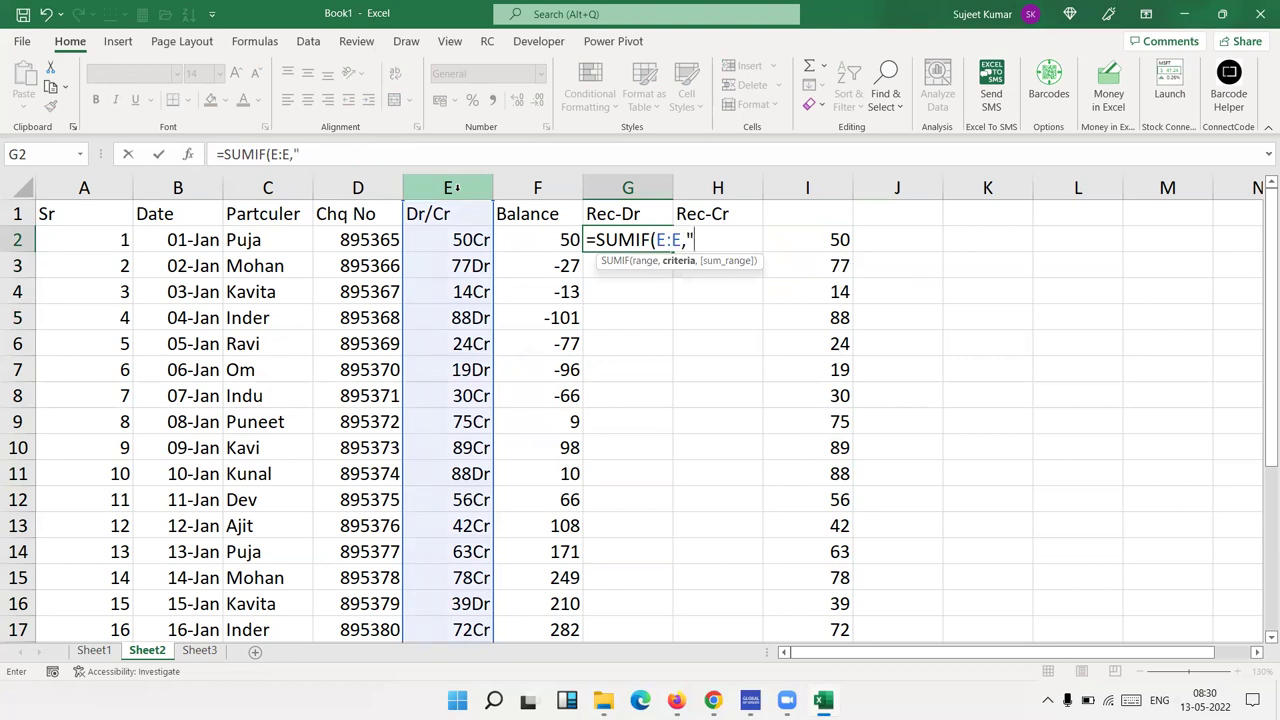
text(*)
text(DR)
key(BackSpace)
text(r*")
text(,)
click(823, 175)
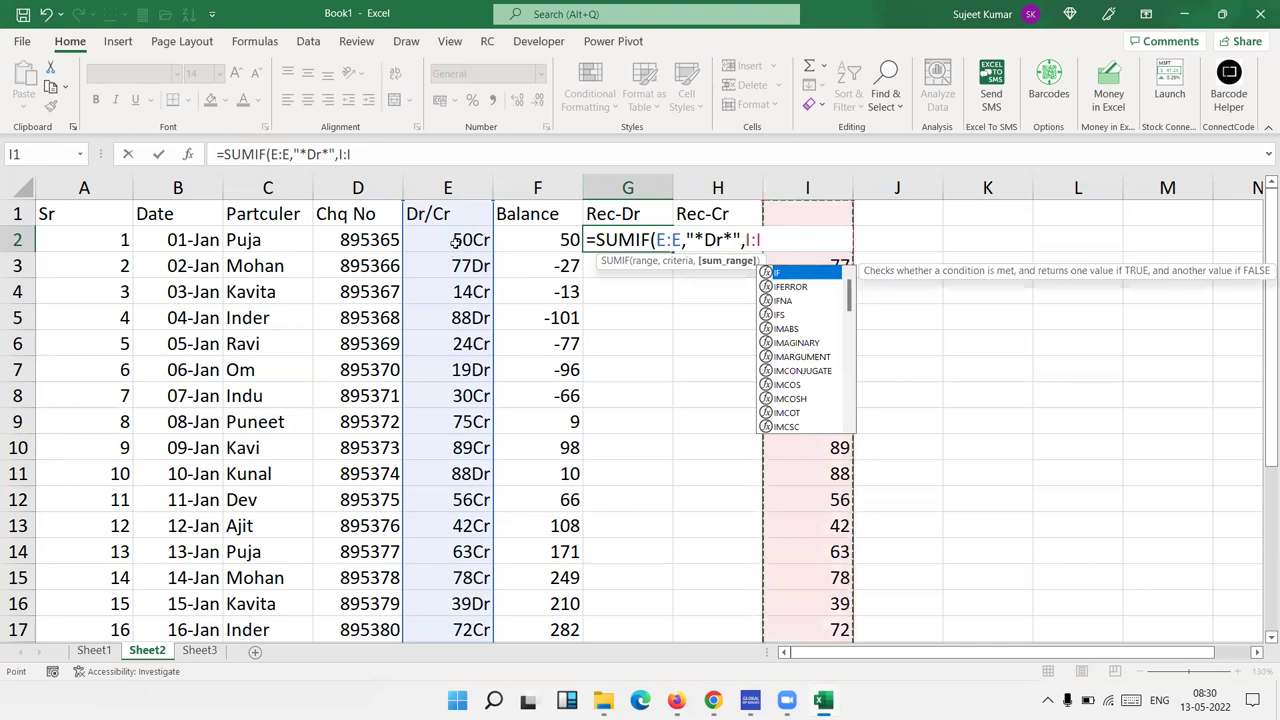
click(848, 230)
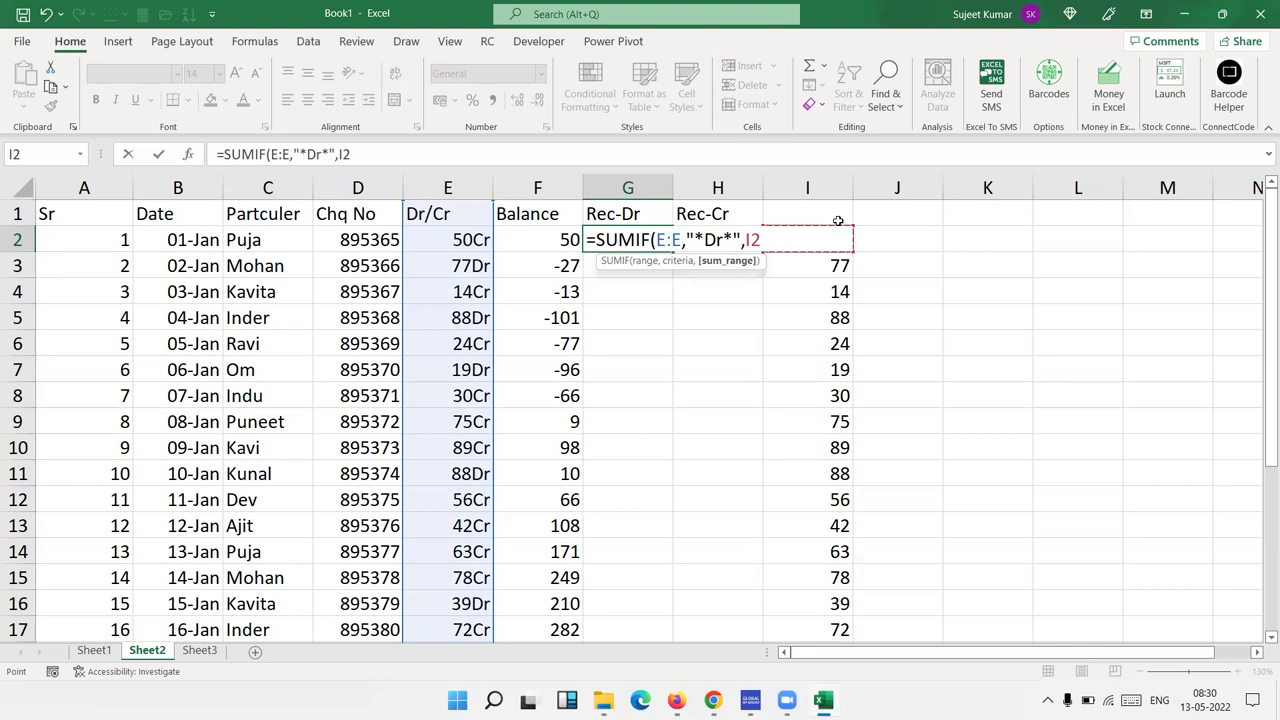
key(F8)
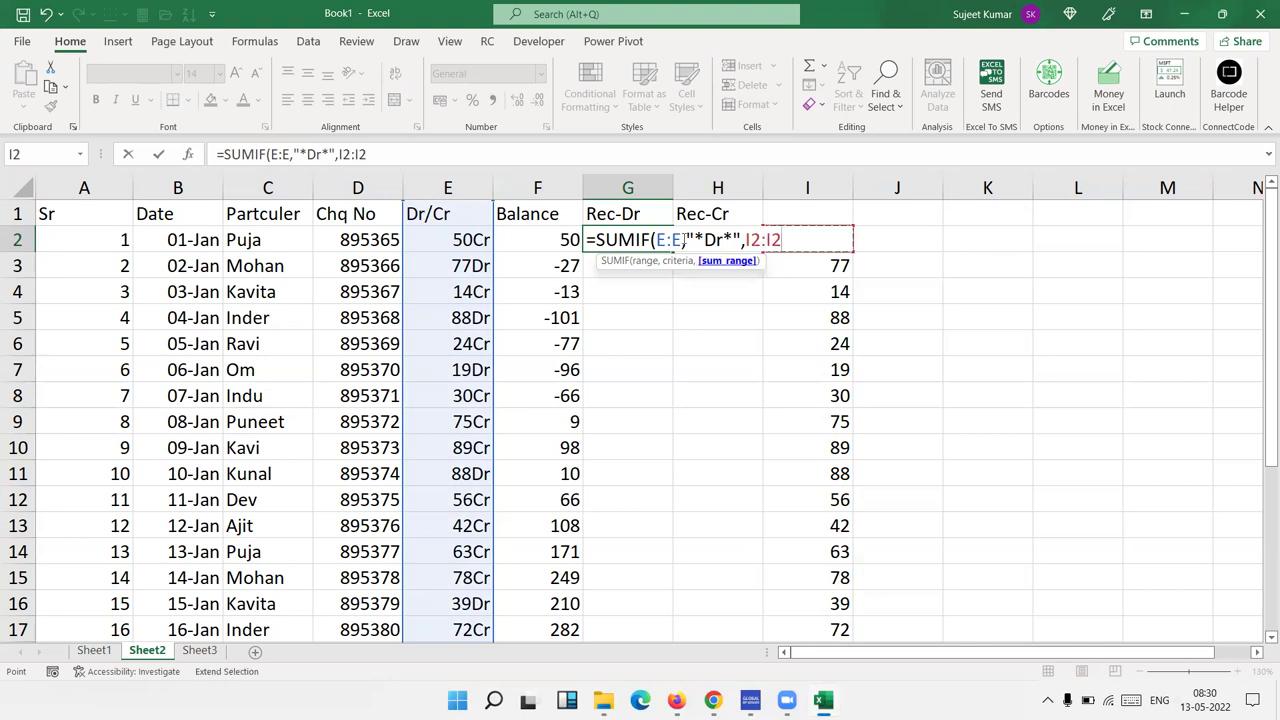
- Change the criteria range to E2 and lock starts, giving =SUMIF($E$2:E2,"*Dr*",$I$2:I2)
drag(781, 240, 669, 240)
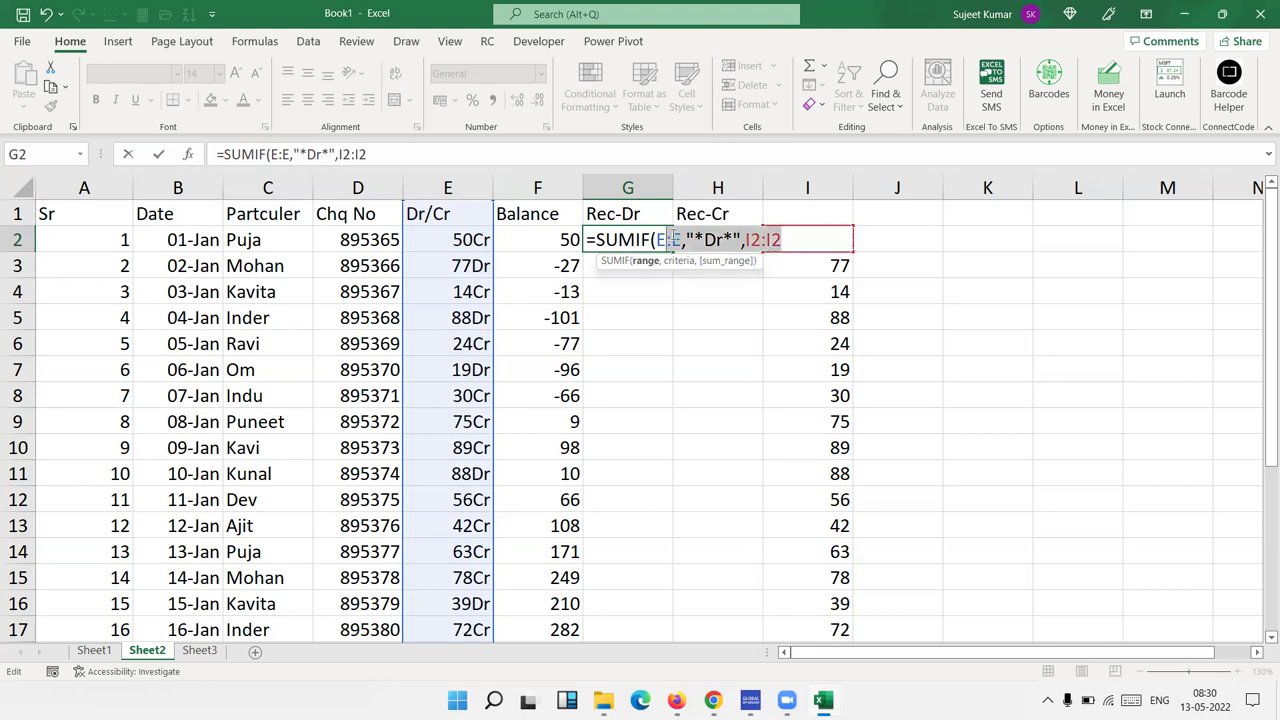
click(682, 240)
key(BackSpace)
key(BackSpace)
key(BackSpace)
click(466, 240)
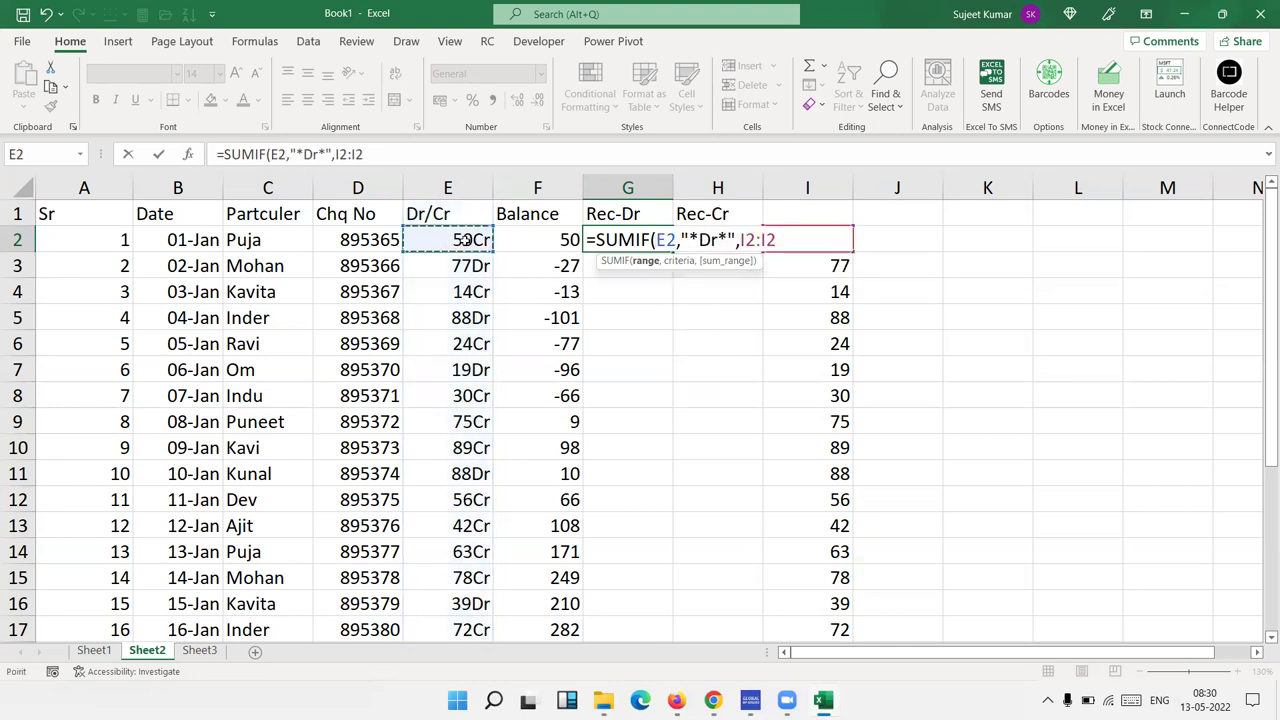
key(F8)
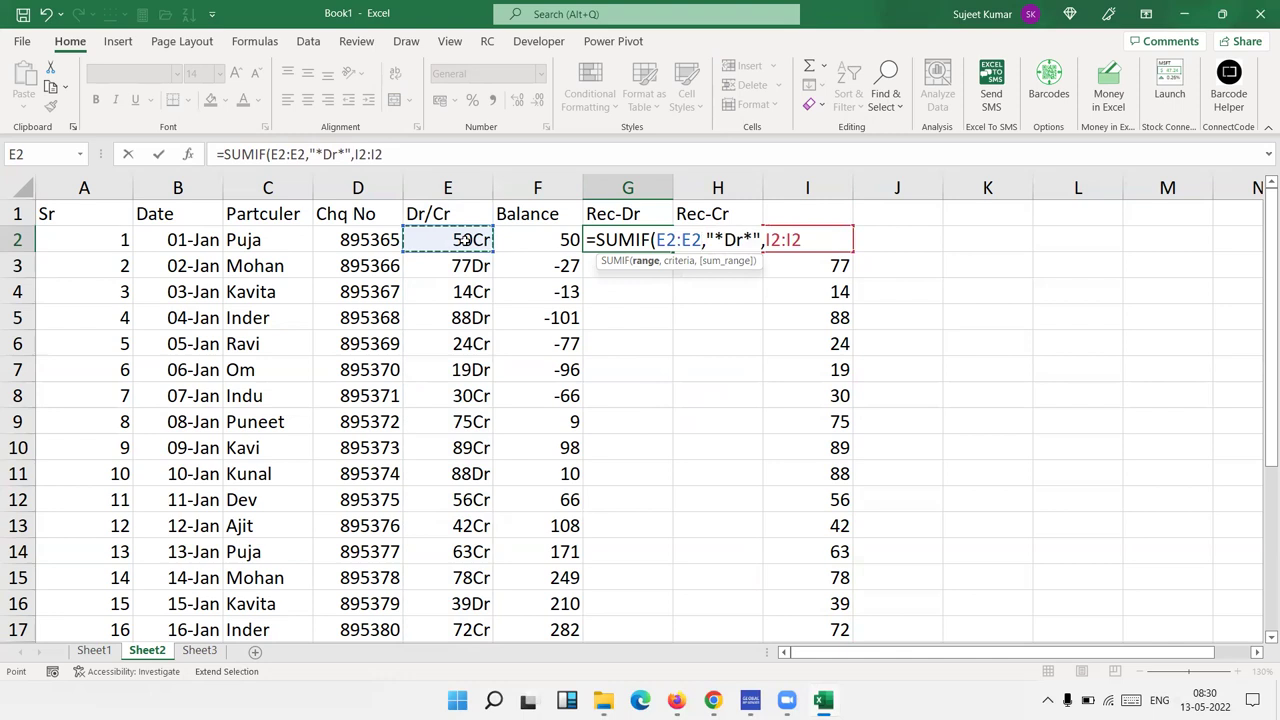
click(668, 240)
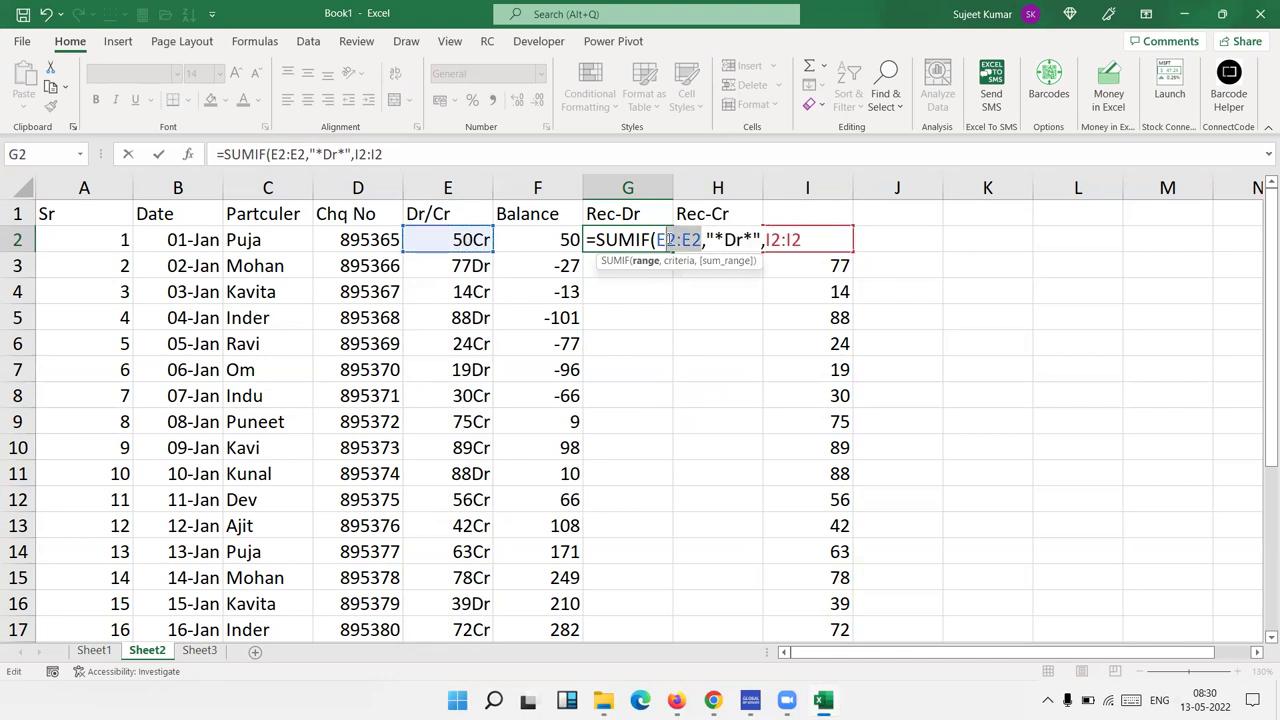
click(668, 240)
key(F4)
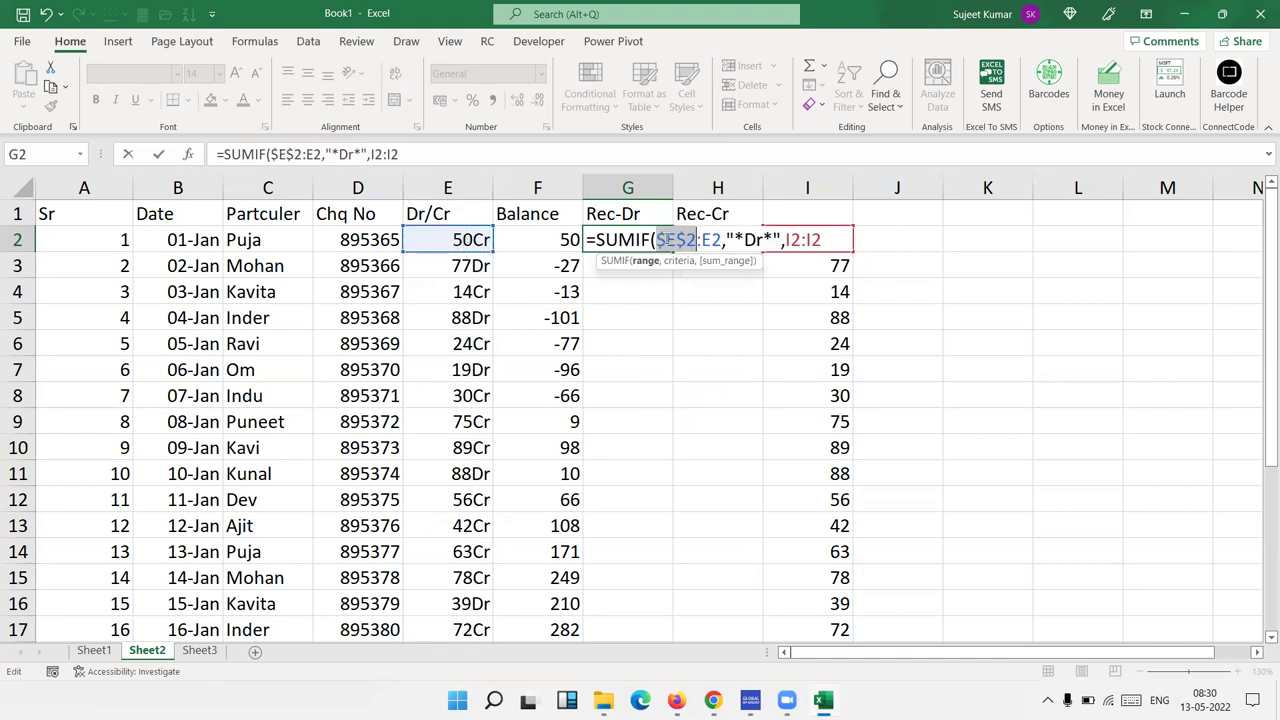
click(790, 240)
key(F4)
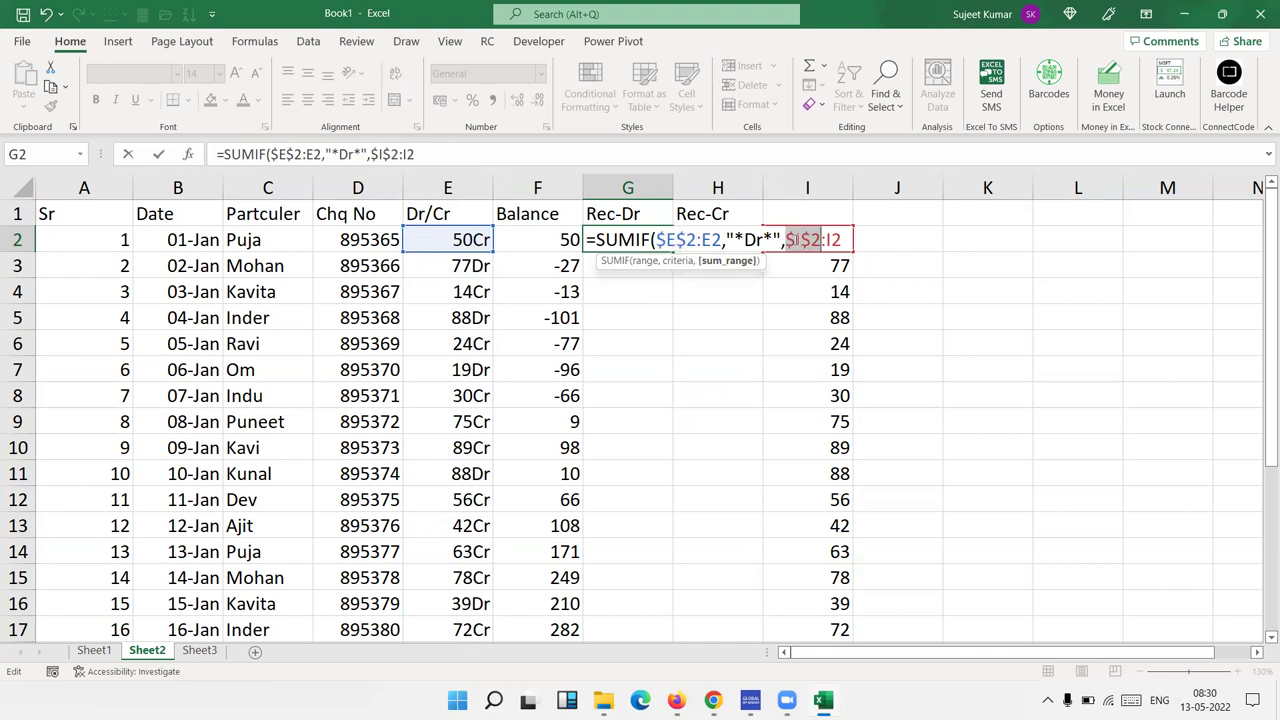
key(Return)
- Fill the Rec-Dr formula down to row 27 and check the running totals in G3–G7
click(623, 238)
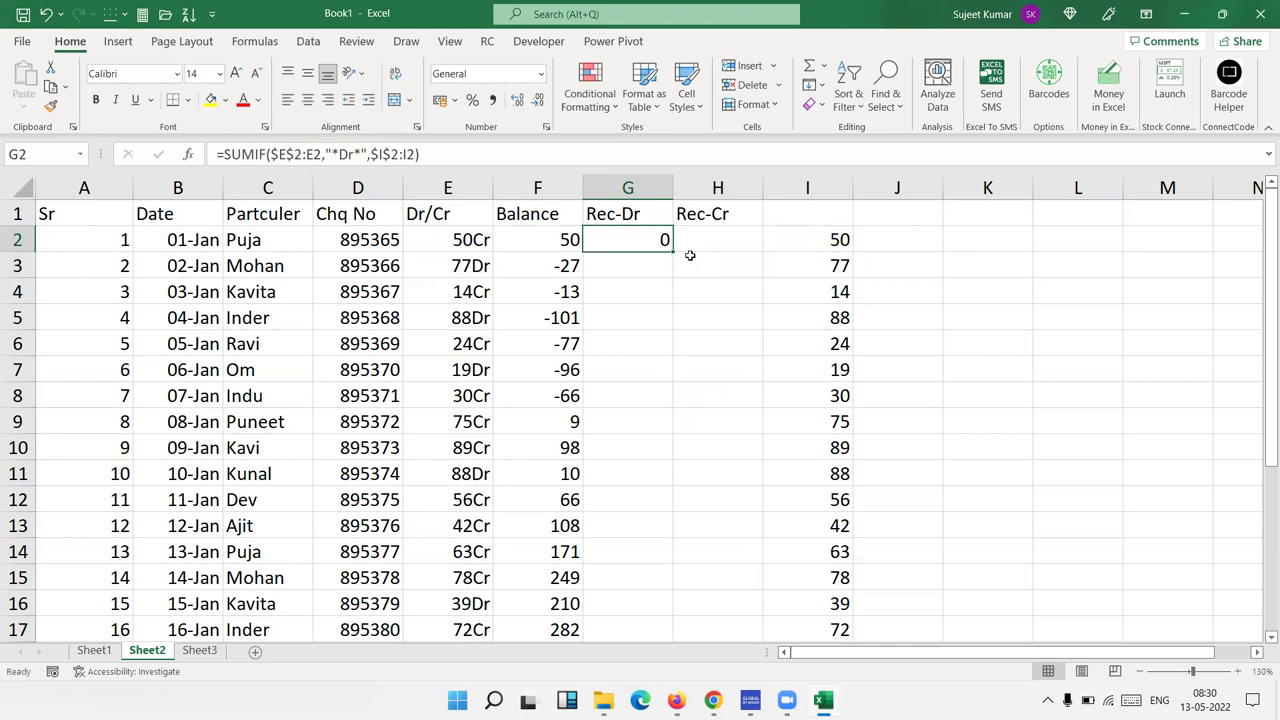
double_click(673, 252)
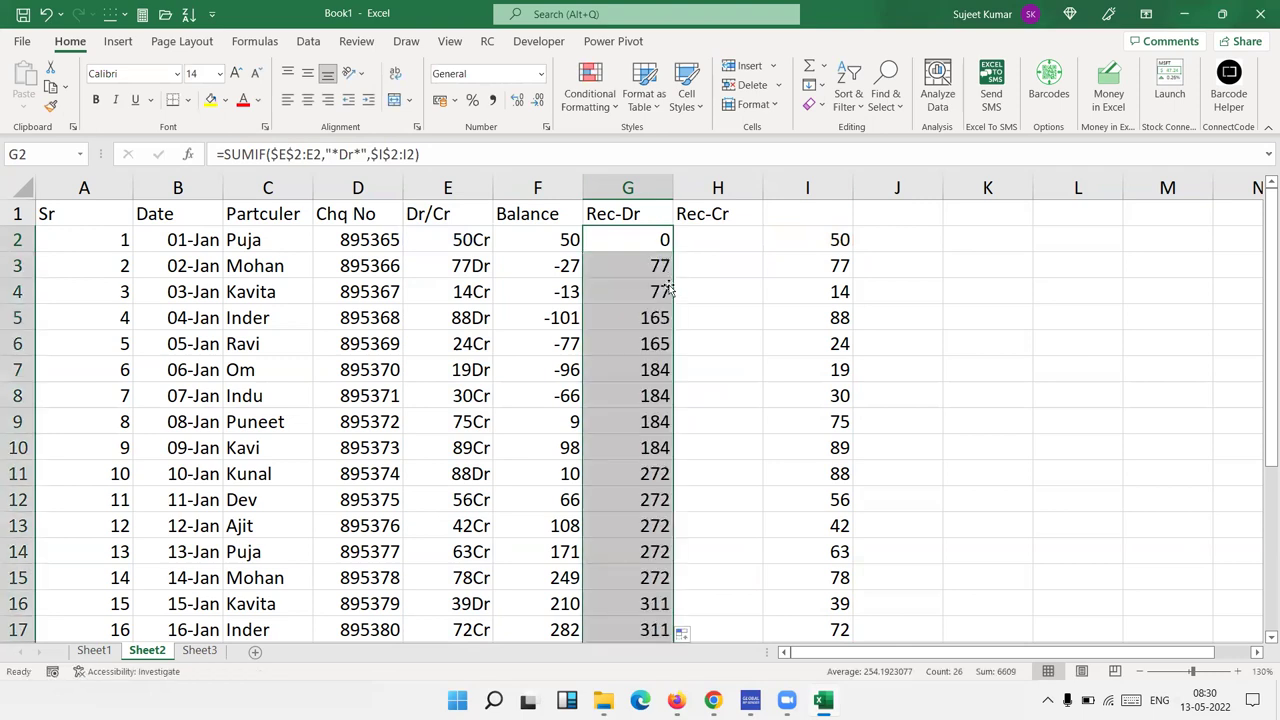
click(661, 272)
click(658, 285)
click(656, 313)
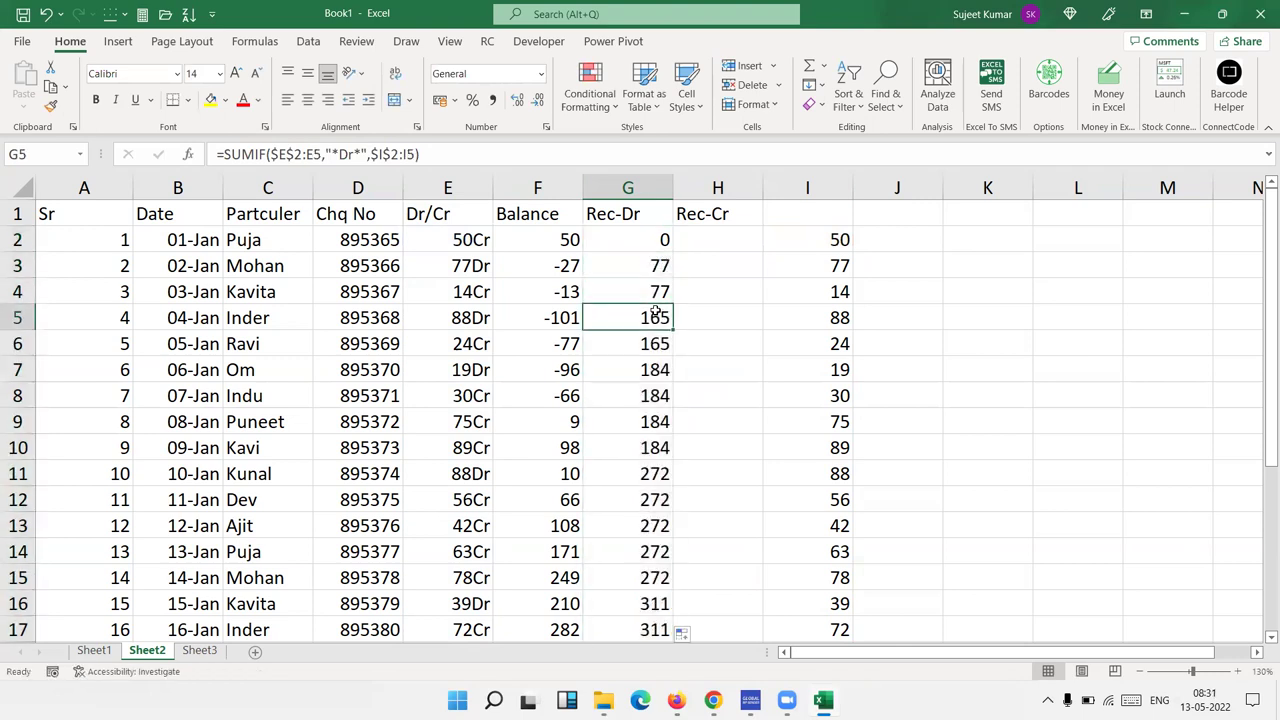
click(658, 340)
click(667, 368)
scroll(677, 374, down, 2)
scroll(677, 374, down, 7)
scroll(677, 374, up, 6)
scroll(675, 345, up, 3)
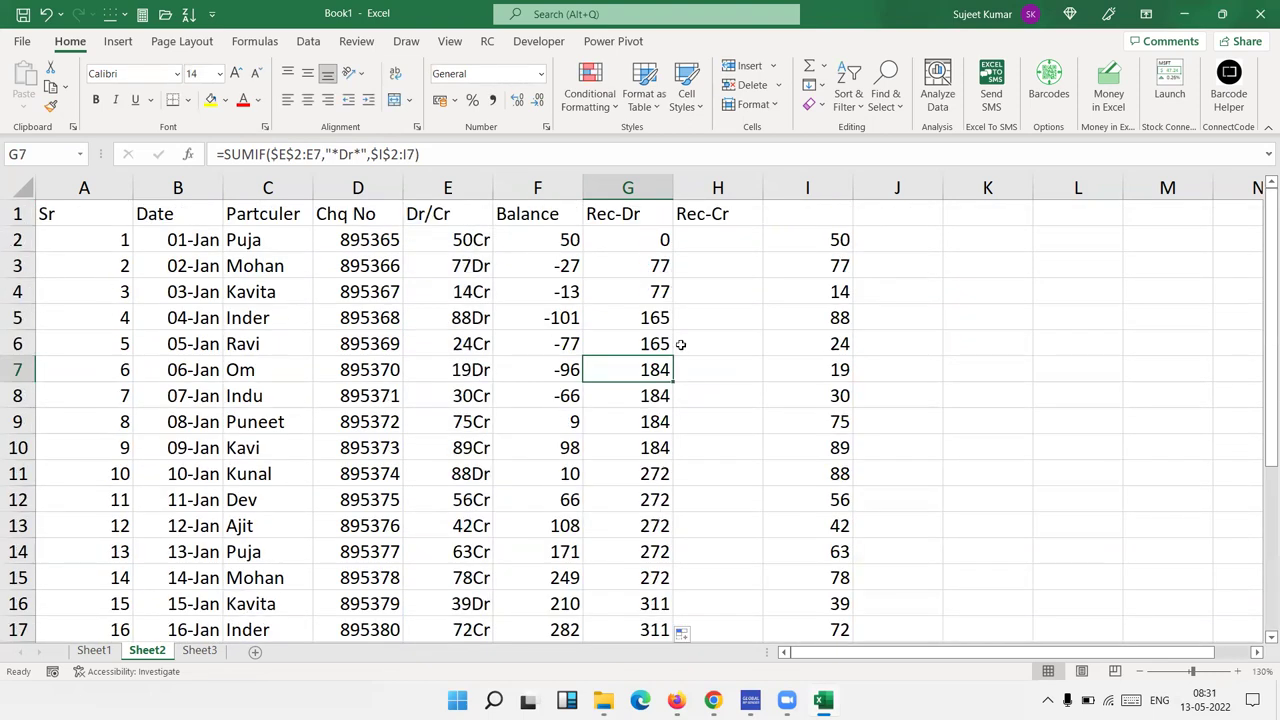
click(815, 242)
- Put =SUMIF($E$2:E2,"*Cr*",$I$2:I2) in H2 by reusing G2's formula with Cr
click(669, 240)
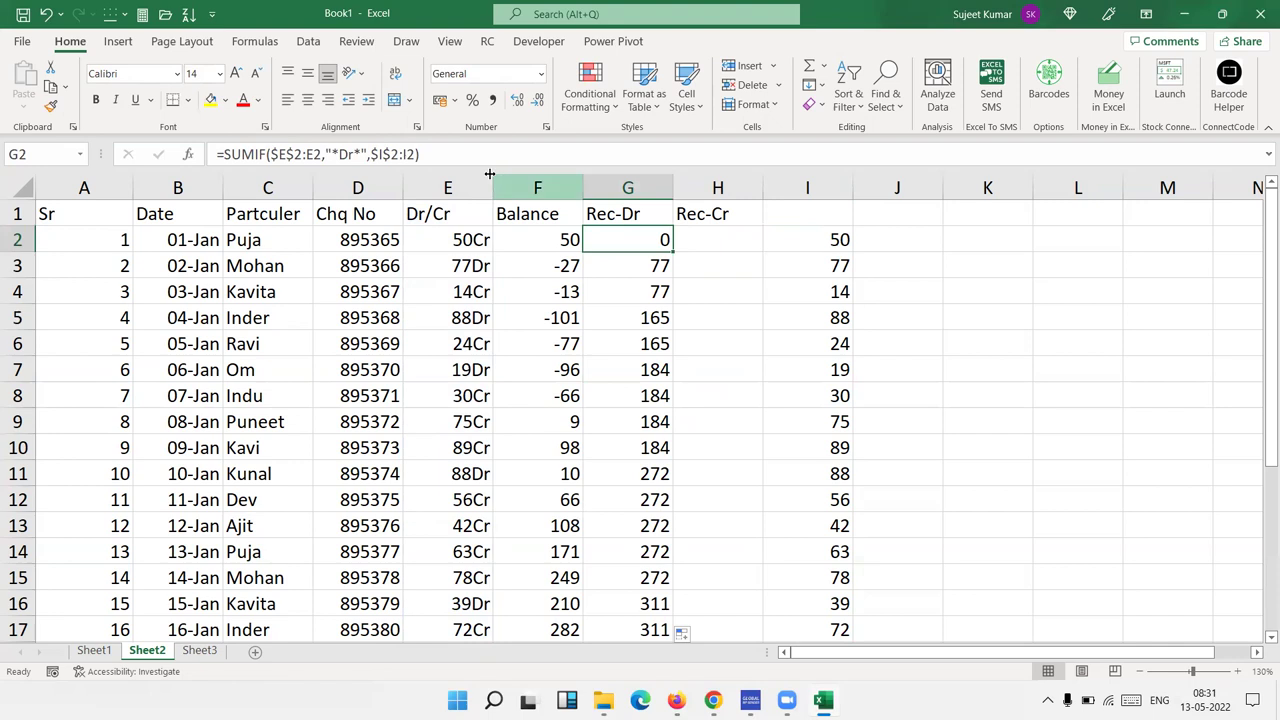
key(F2)
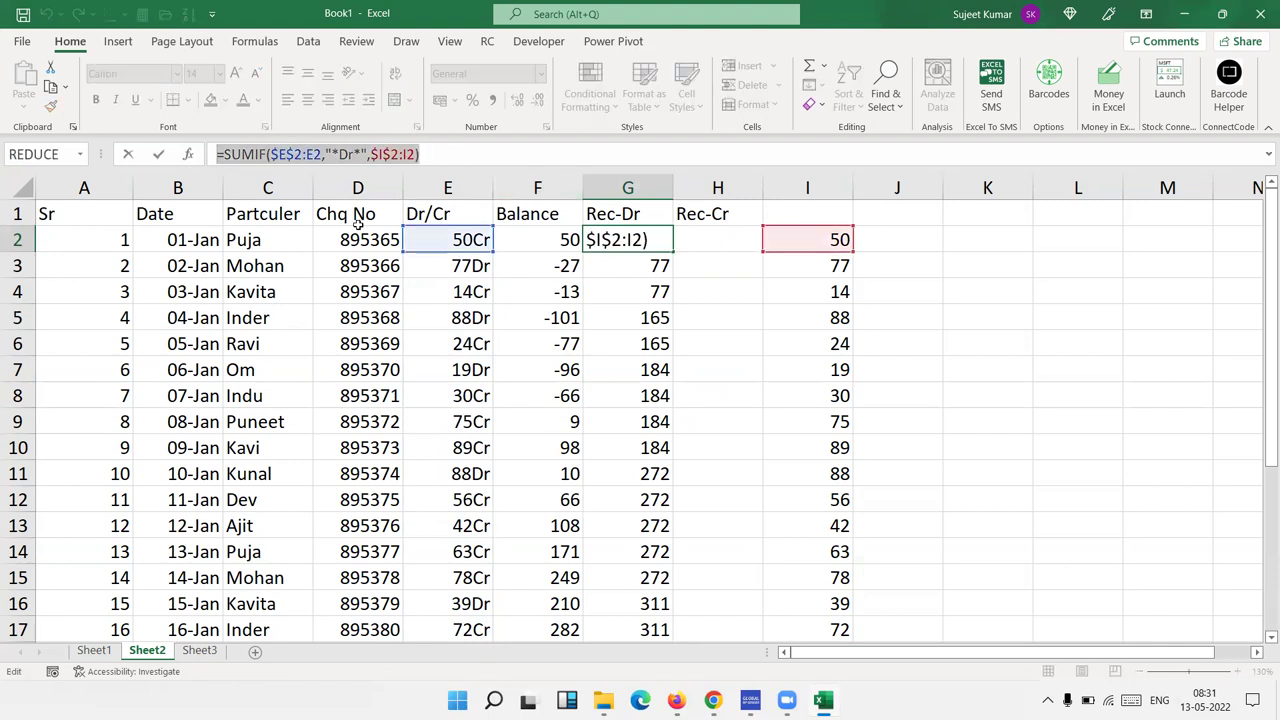
key(Escape)
double_click(700, 240)
key(ctrl+v)
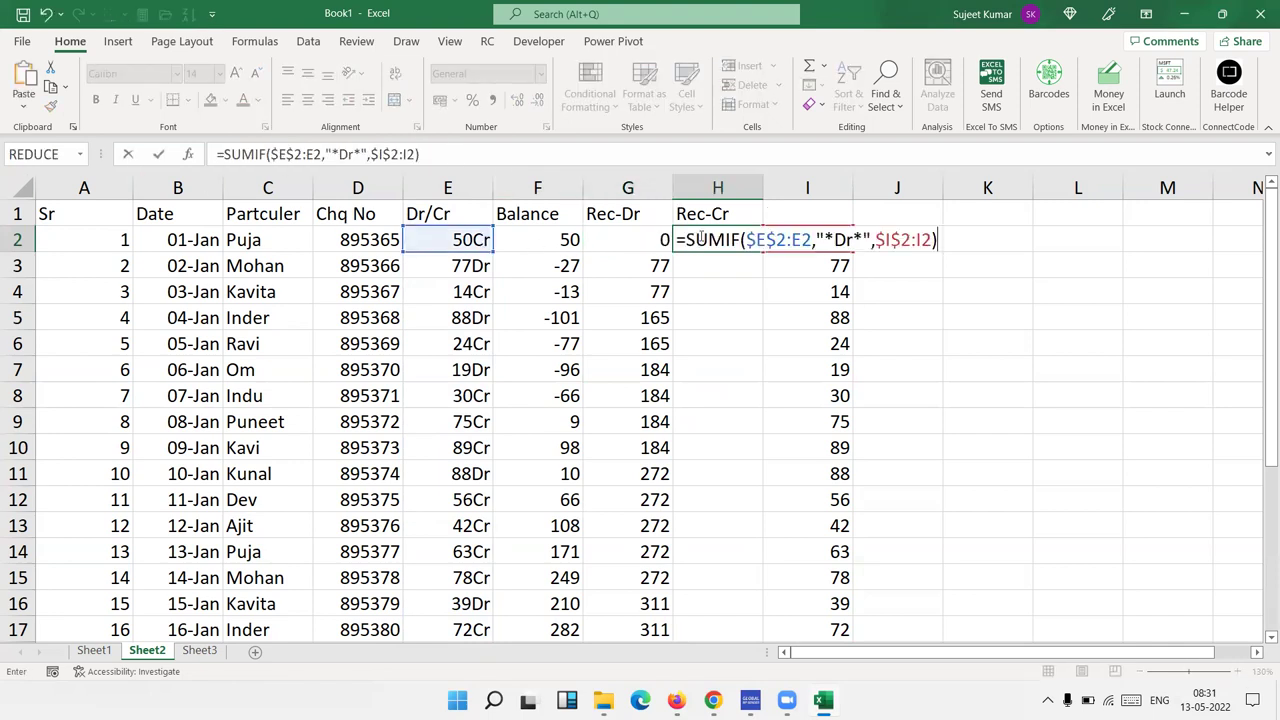
click(838, 240)
key(Delete)
key(BackSpace)
text(C)
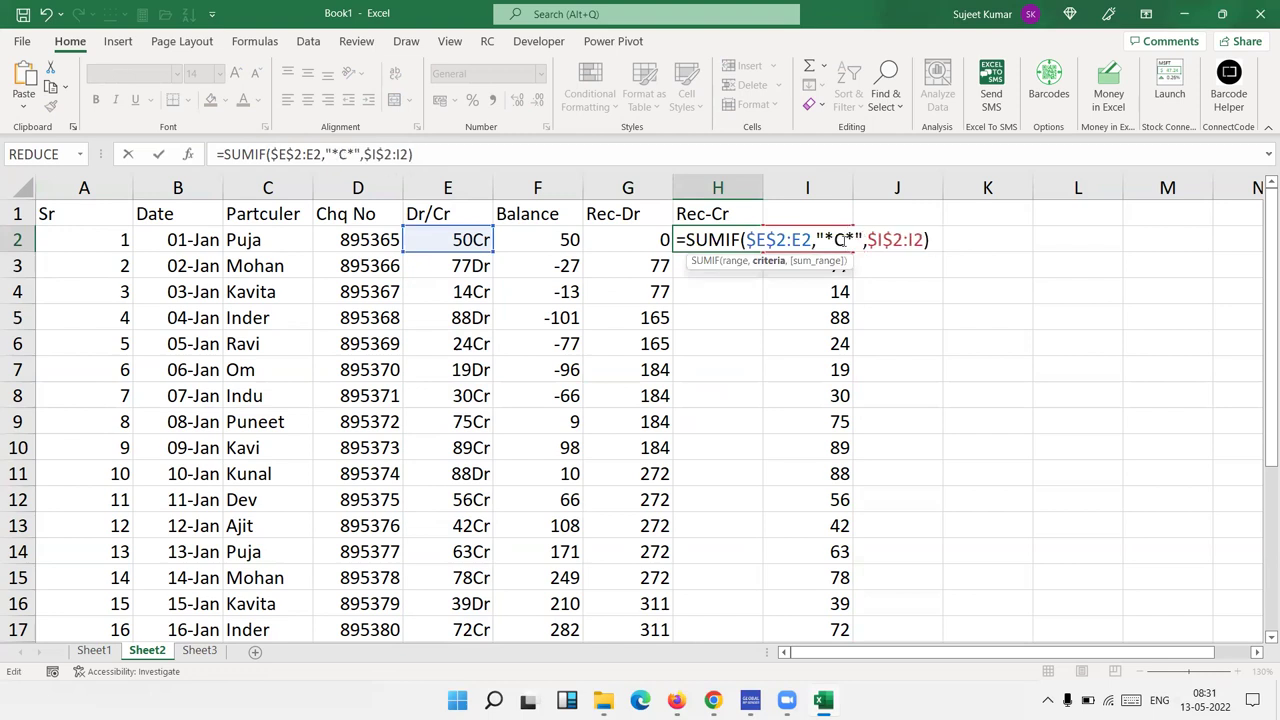
text(r)
key(ctrl+Return)
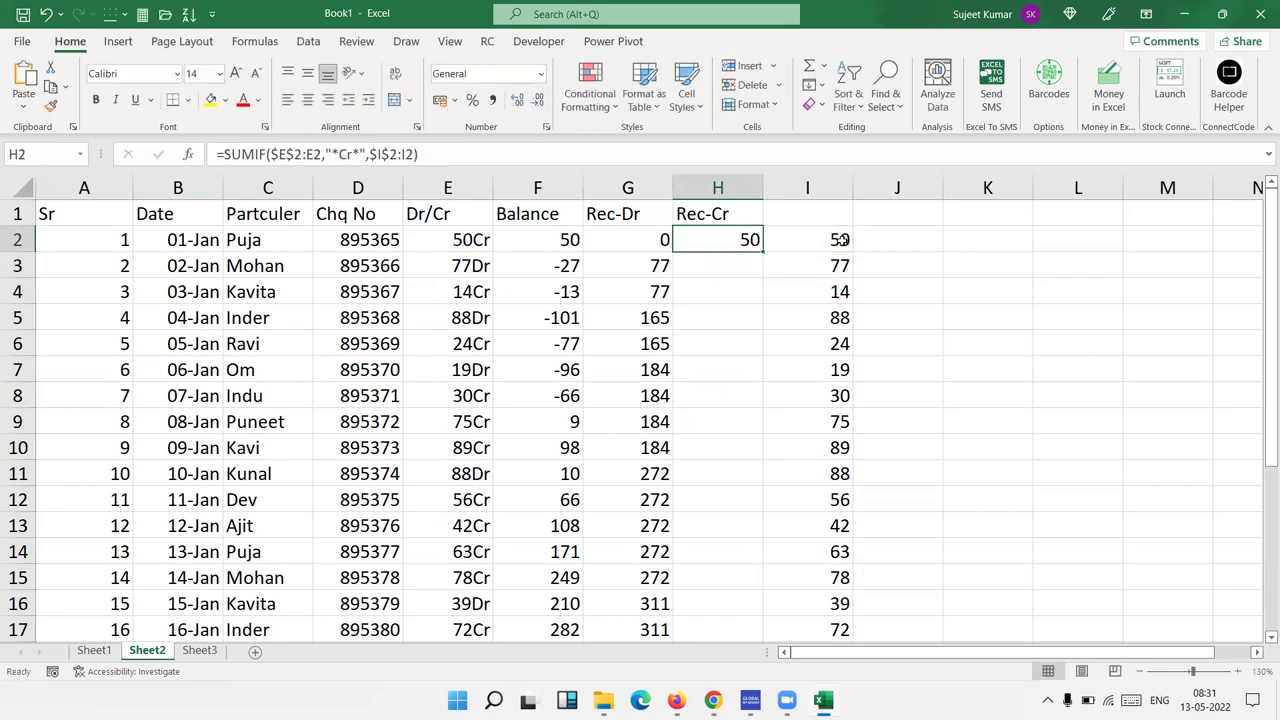
- Fill the H2 formula down column H, reaching 927 at row 27
double_click(762, 251)
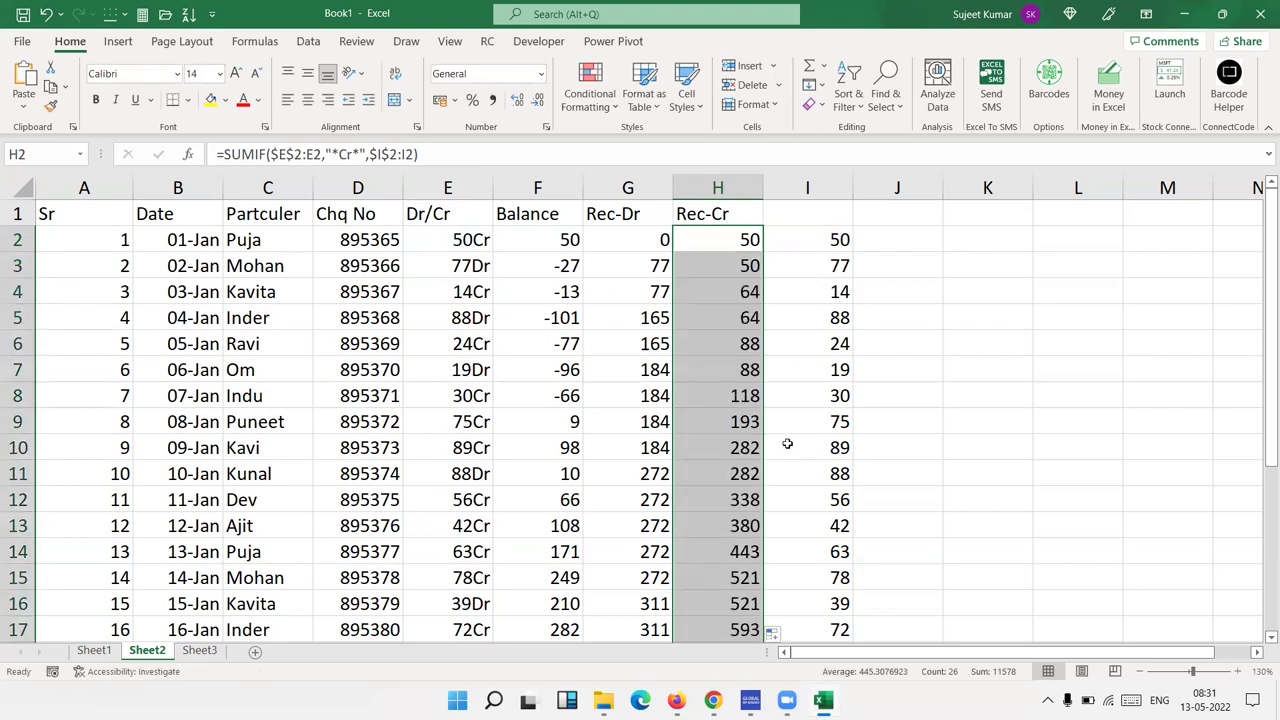
scroll(766, 470, down, 2)
scroll(766, 470, down, 4)
scroll(766, 470, down, 1)
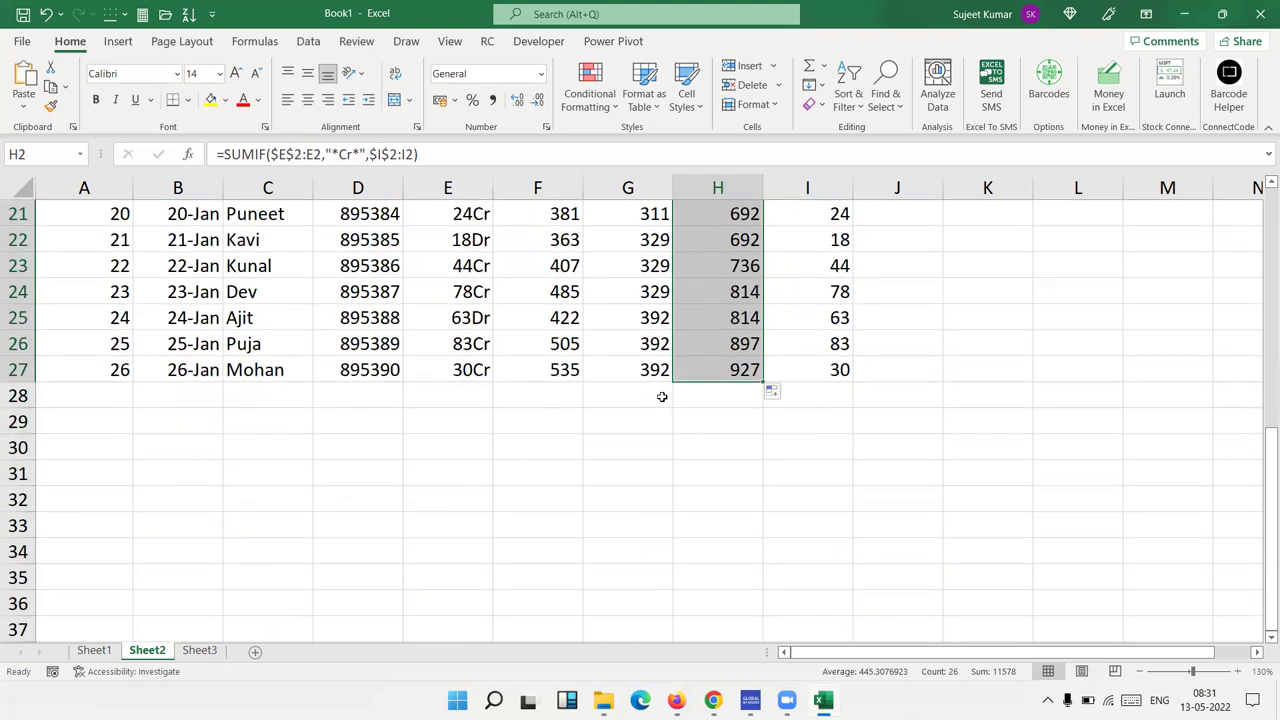
- Review the final totals in G27, H27 and F27 and the existing Rec-Dr formula in G2
click(651, 376)
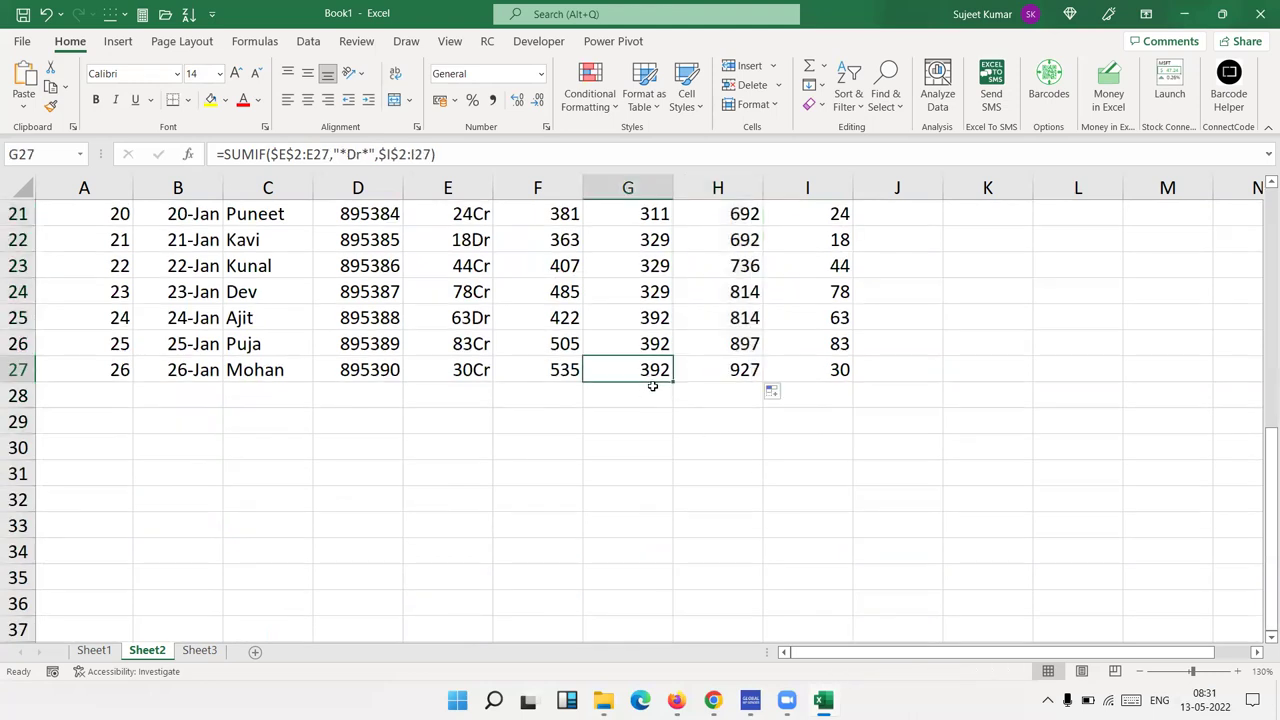
click(711, 371)
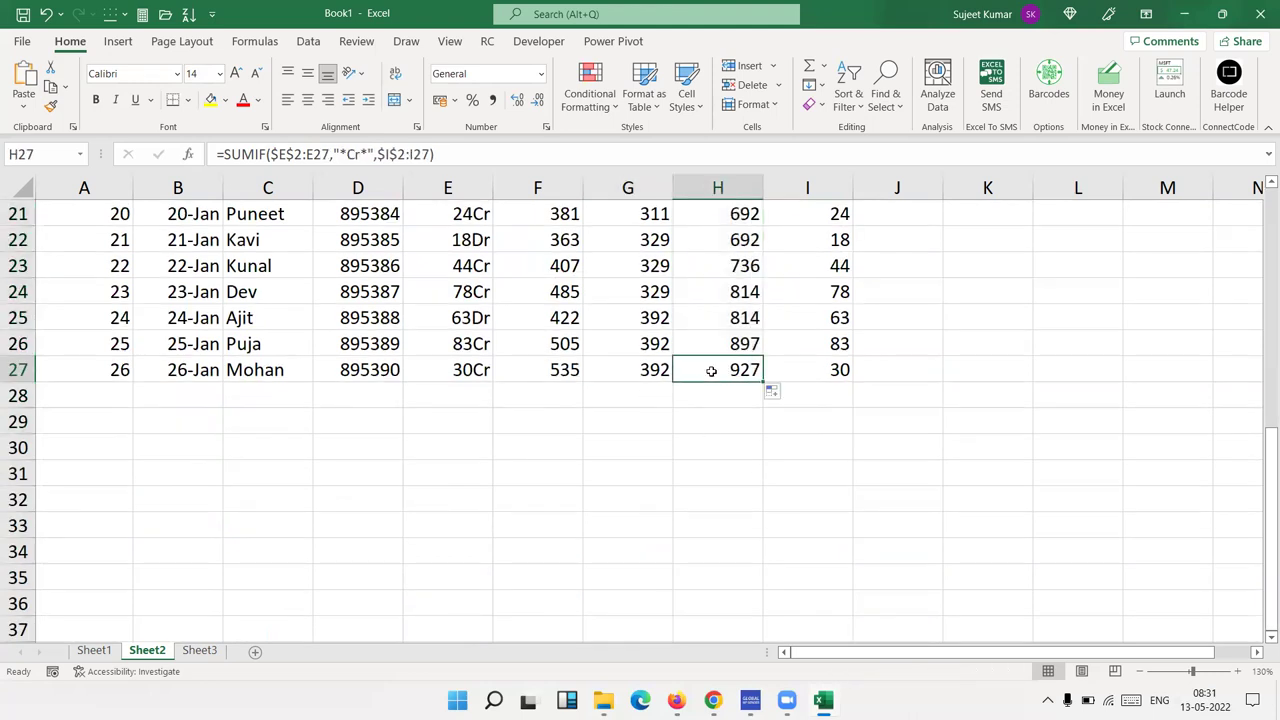
click(565, 375)
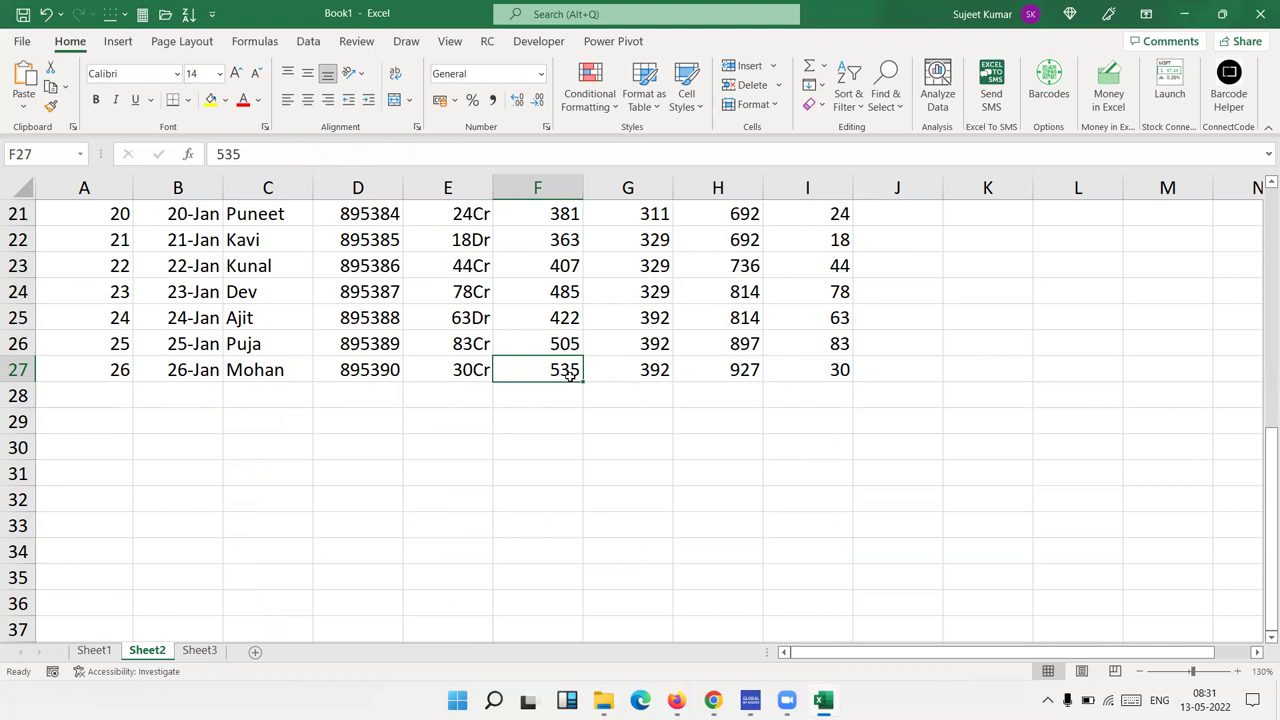
scroll(568, 375, up, 6)
scroll(568, 376, up, 1)
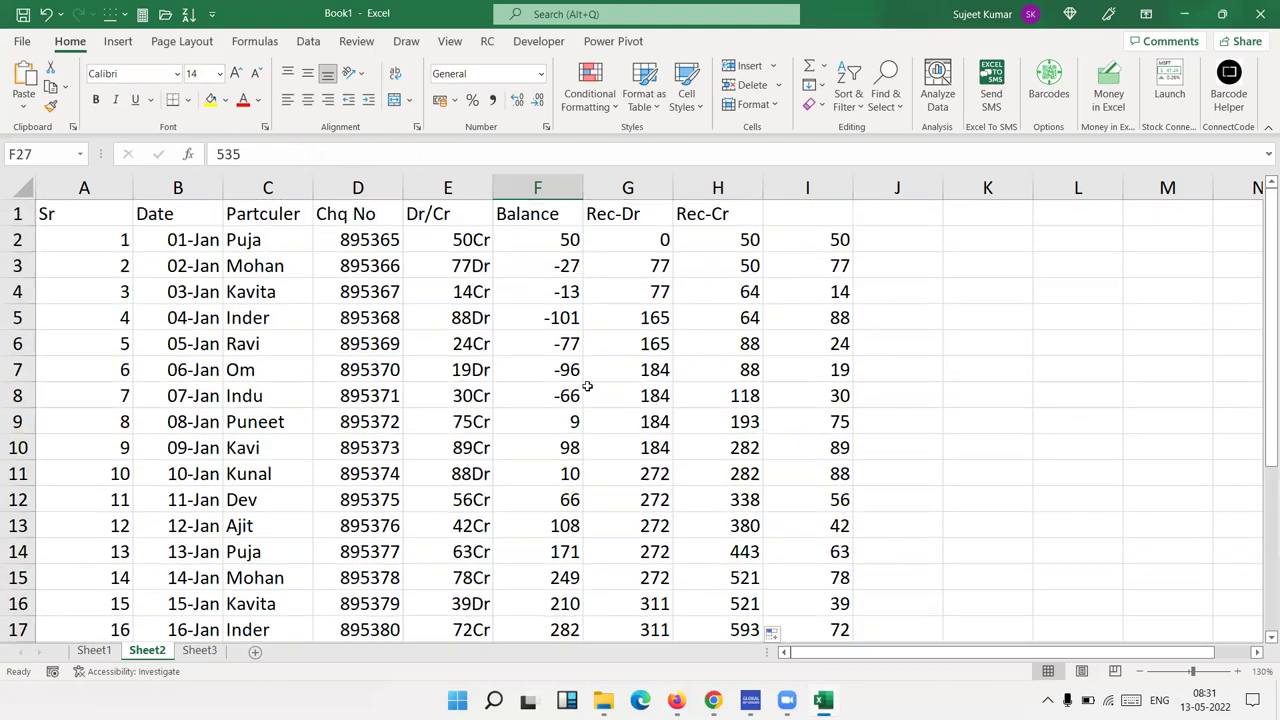
click(636, 232)
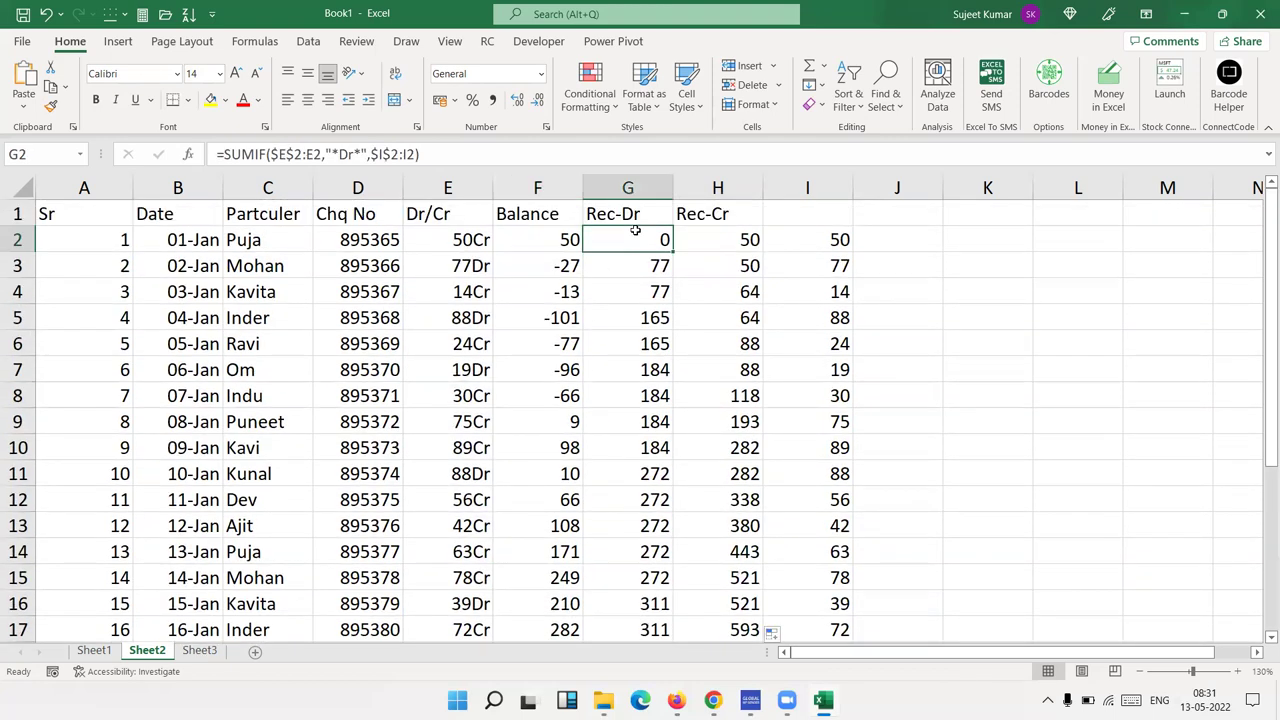
- Delete the helper values in column I and the old results in G2:H27, ending on G2
click(816, 189)
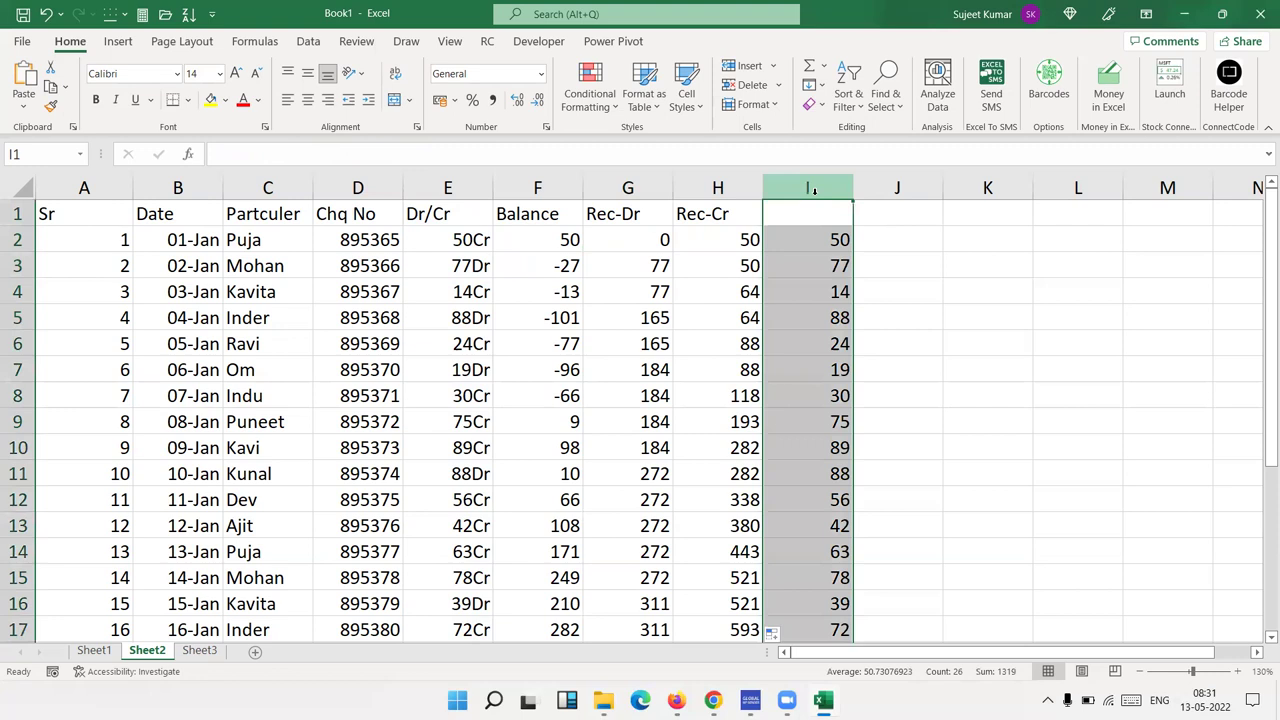
key(Delete)
key(Left)
key(Left)
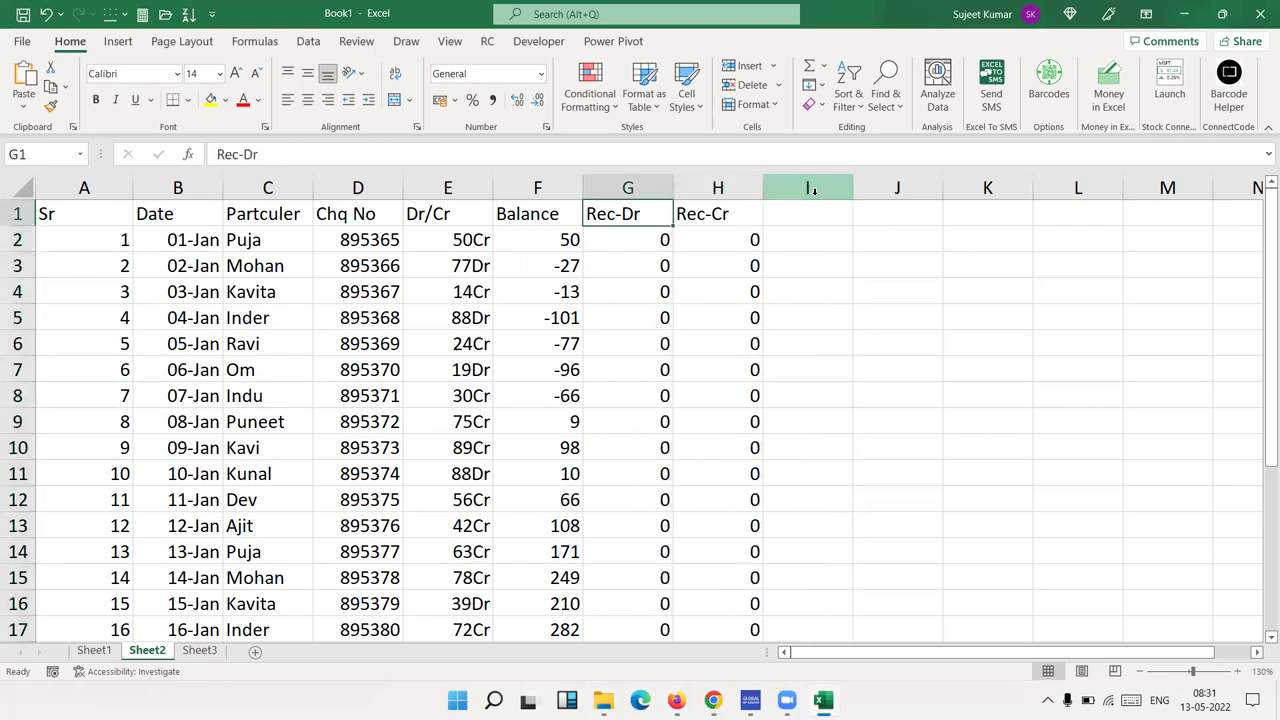
key(Down)
key(shift+Right)
key(ctrl+shift+Down)
key(Delete)
key(ctrl+Up)
key(Down)
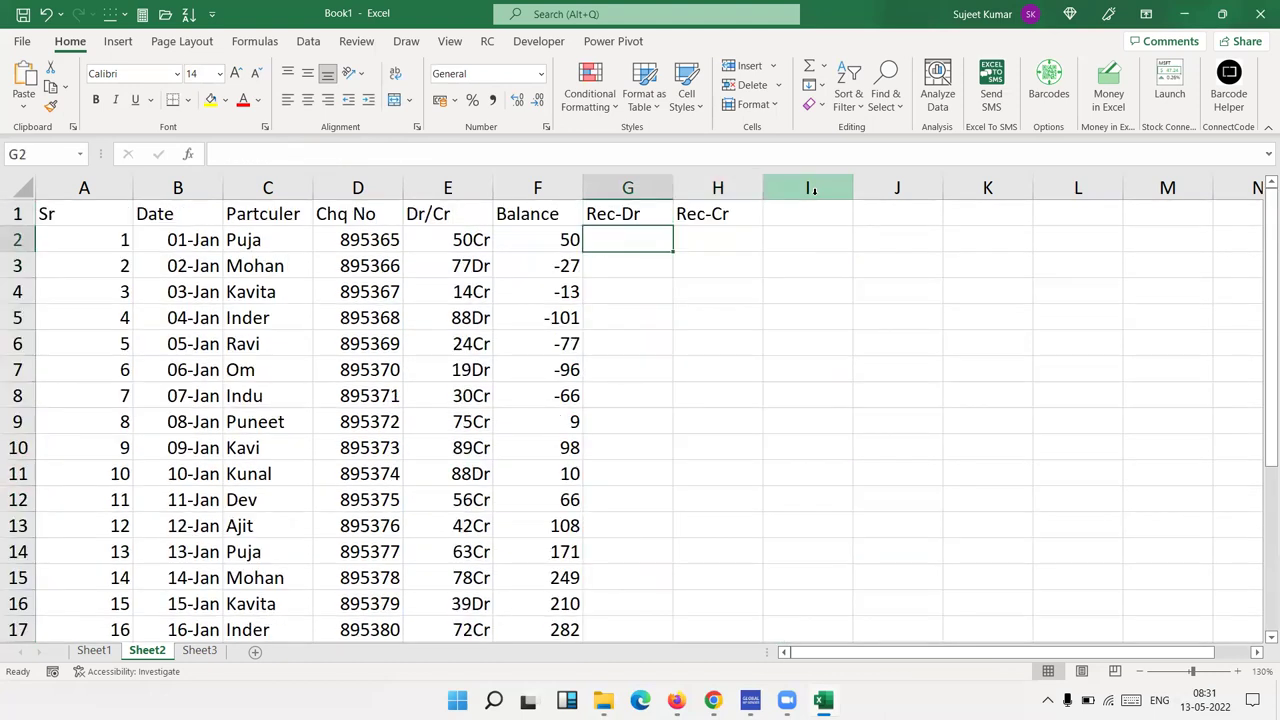
- Begin G2's formula as =IF(RIGHT(E2,2)="Dr",LEFT( with E2 as the tested cell
text(=if)
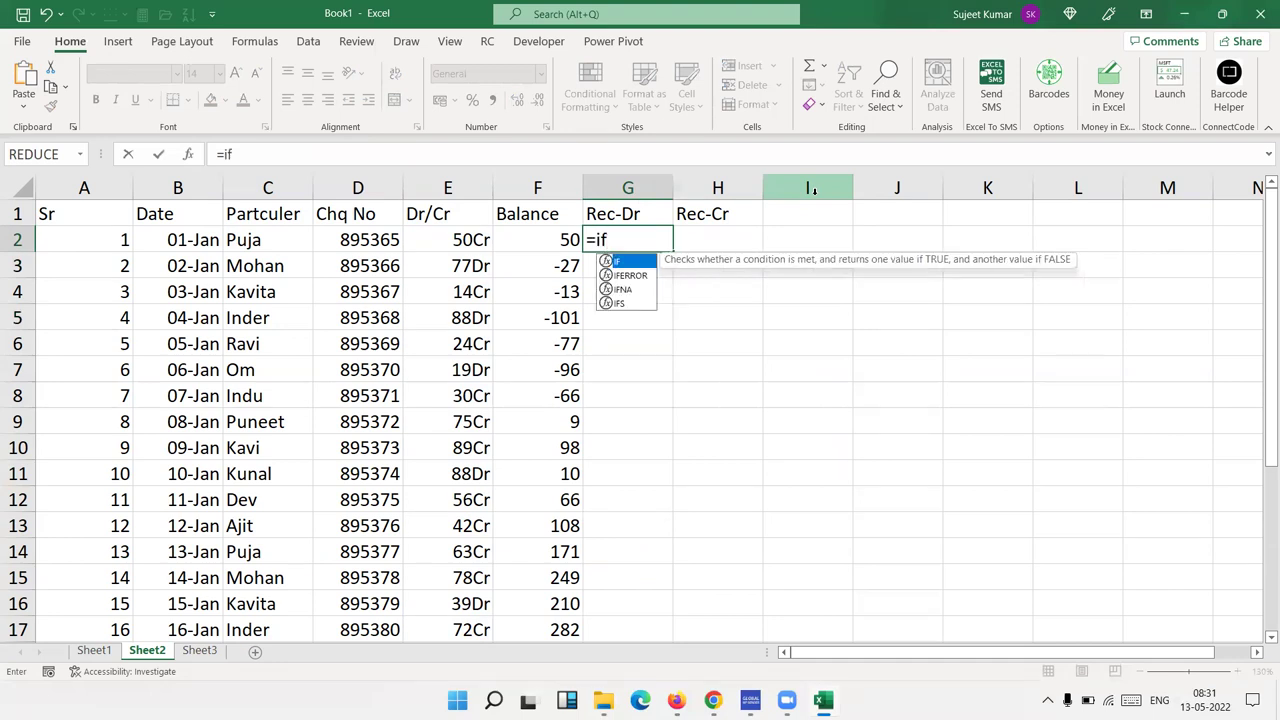
key(Tab)
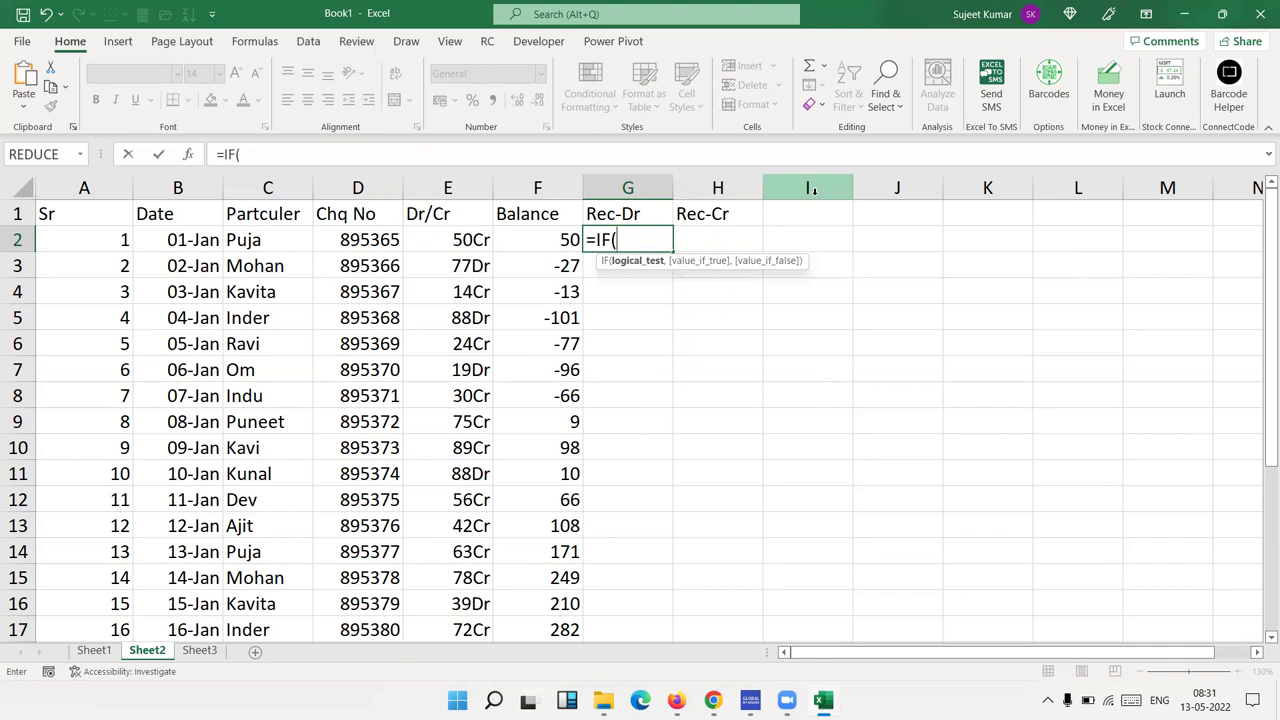
text(f)
key(BackSpace)
text(ri)
key(Tab)
key(Left)
key(Left)
text())
key(BackSpace)
text(,2))
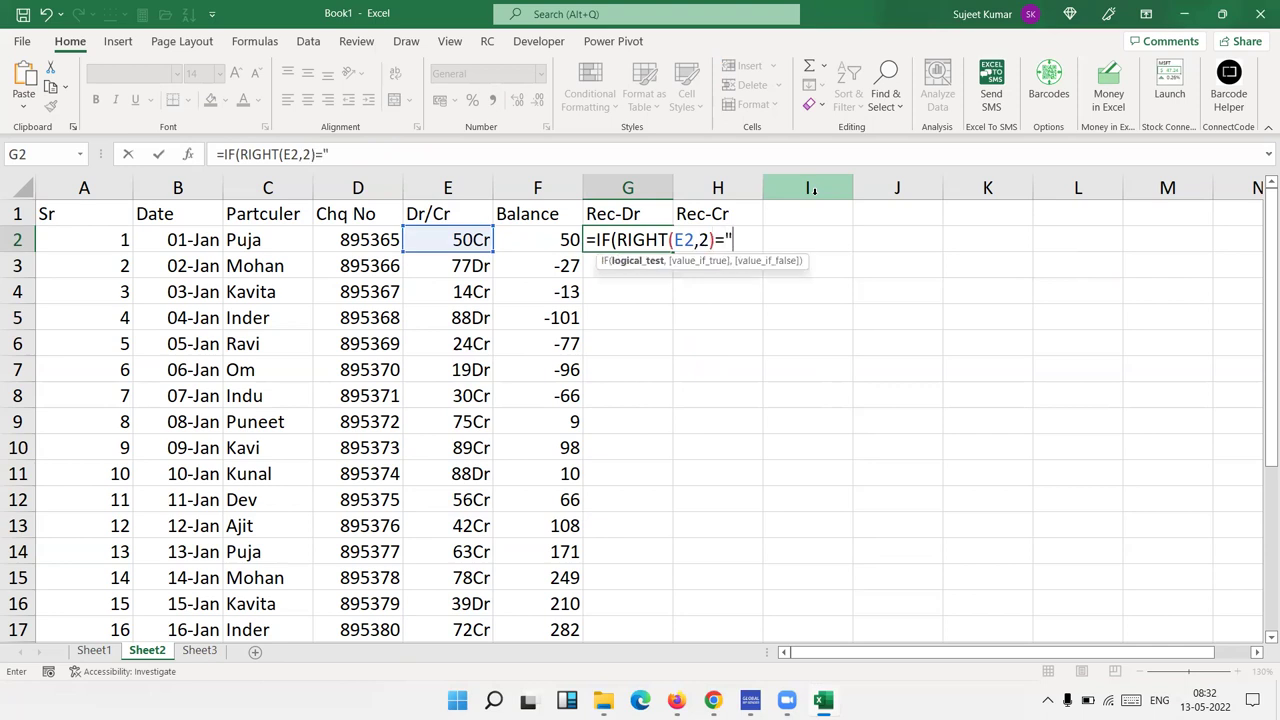
text(Dr)
text(,)
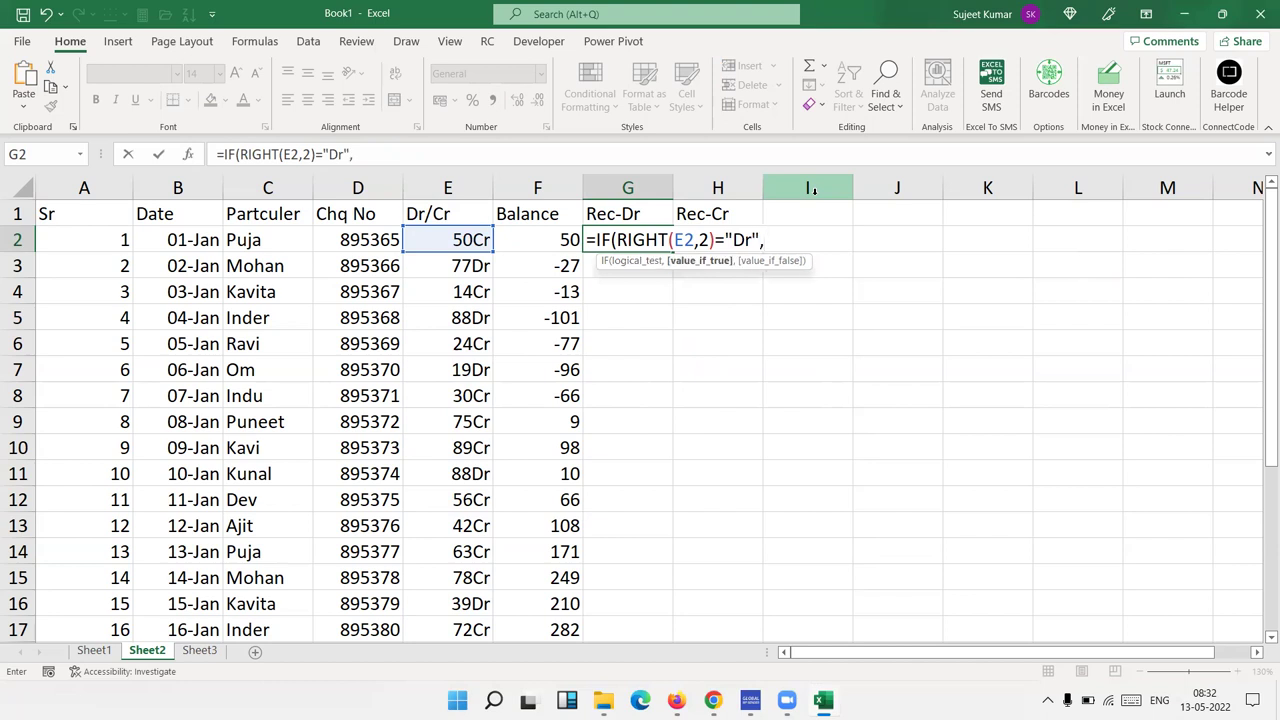
text(lef)
key(Tab)
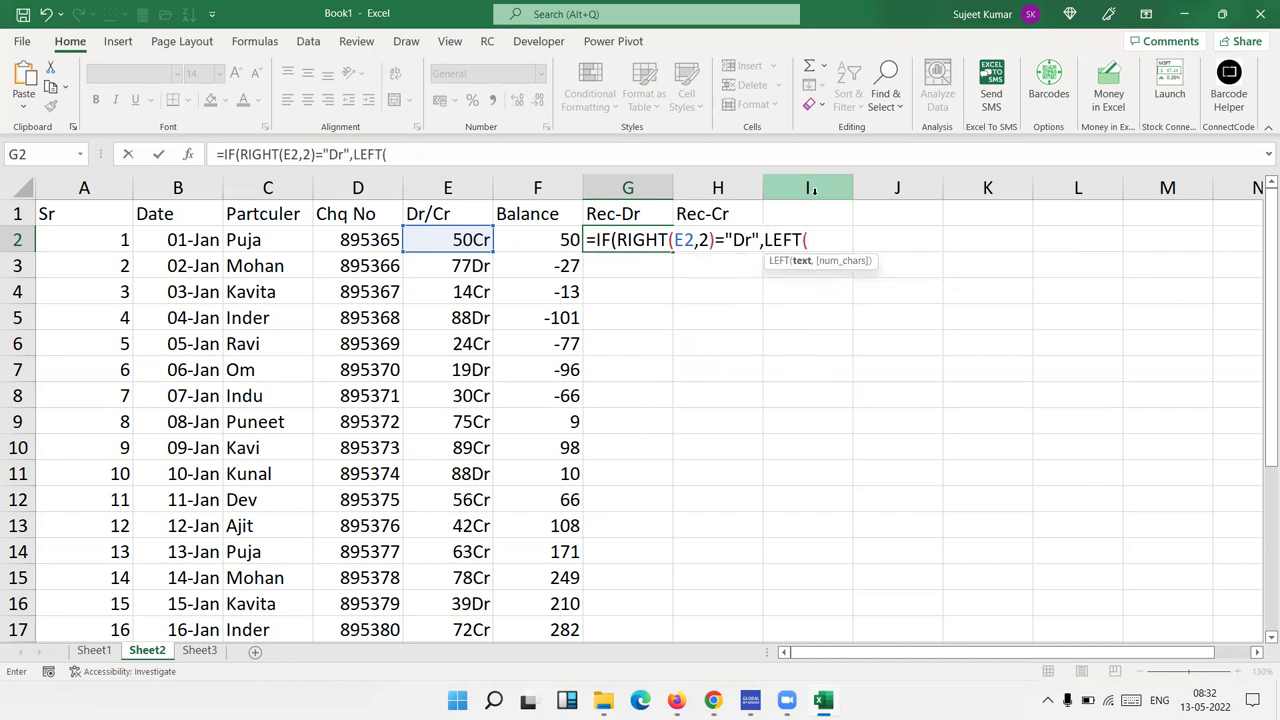
- Finish it as LEFT(E2,LEN(E2)-2),0) and enter it, accepting Excel's suggested correction
click(465, 240)
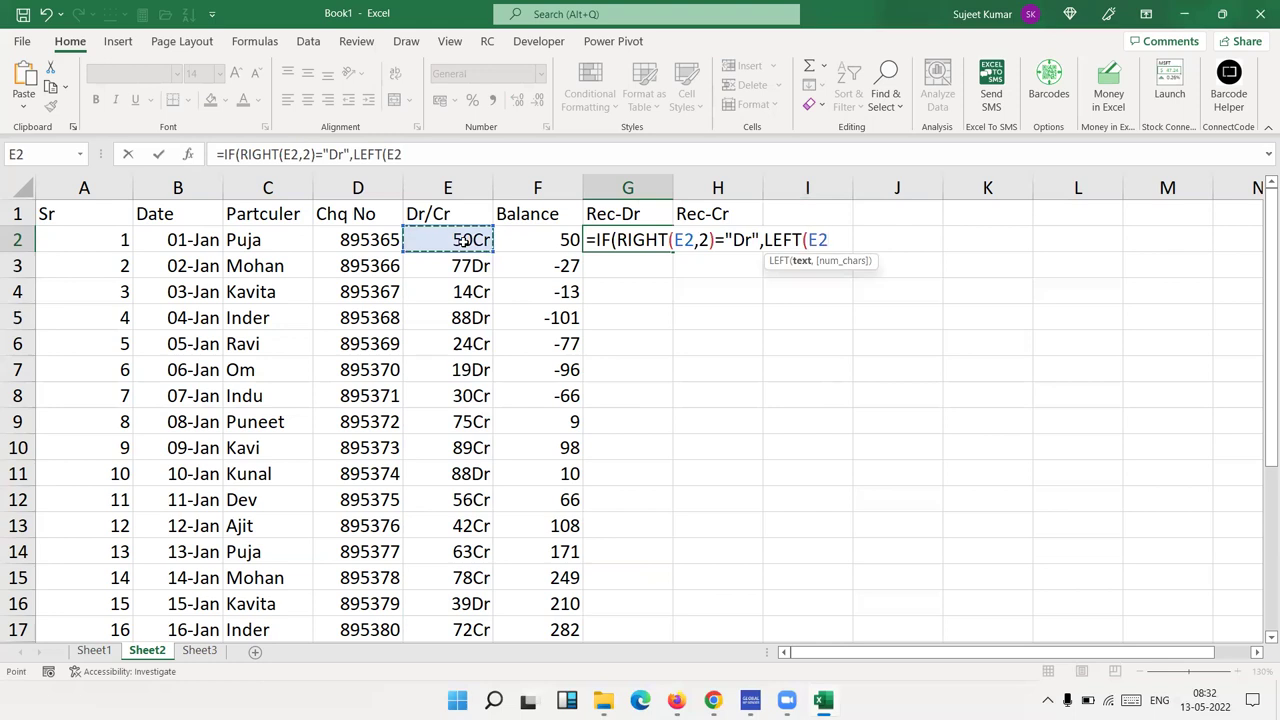
text(,len)
key(Tab)
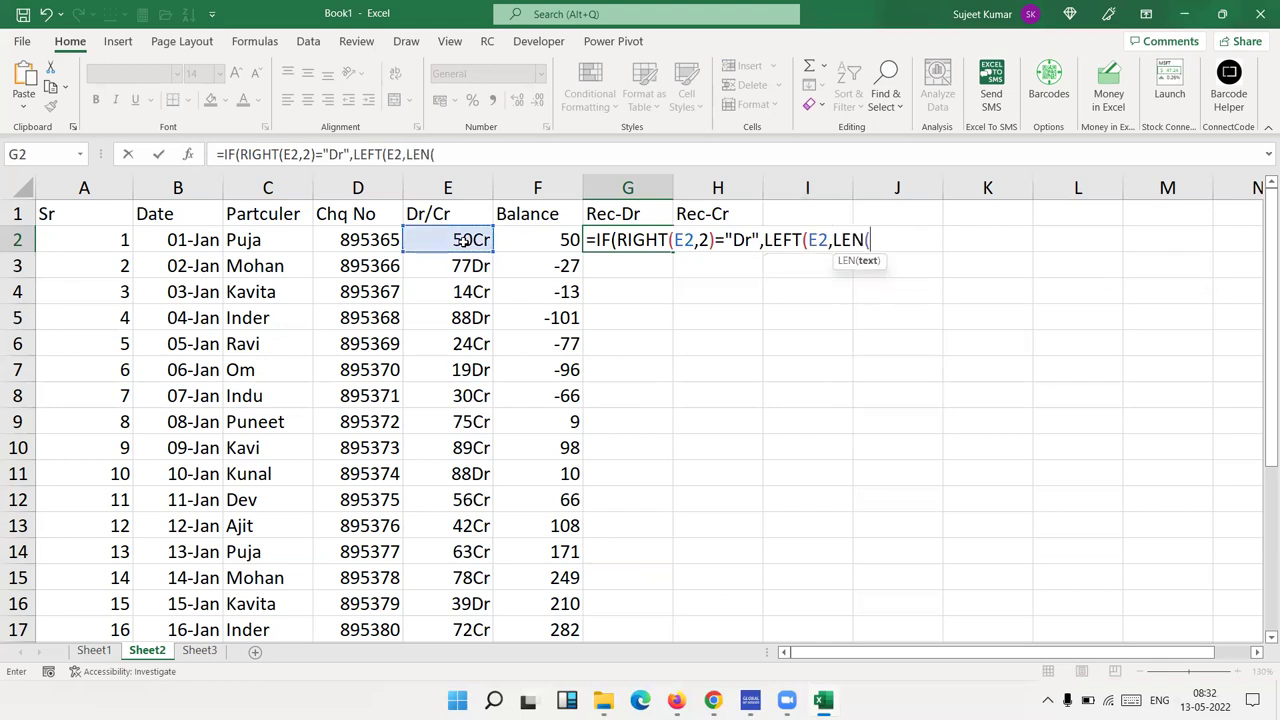
text()-1)
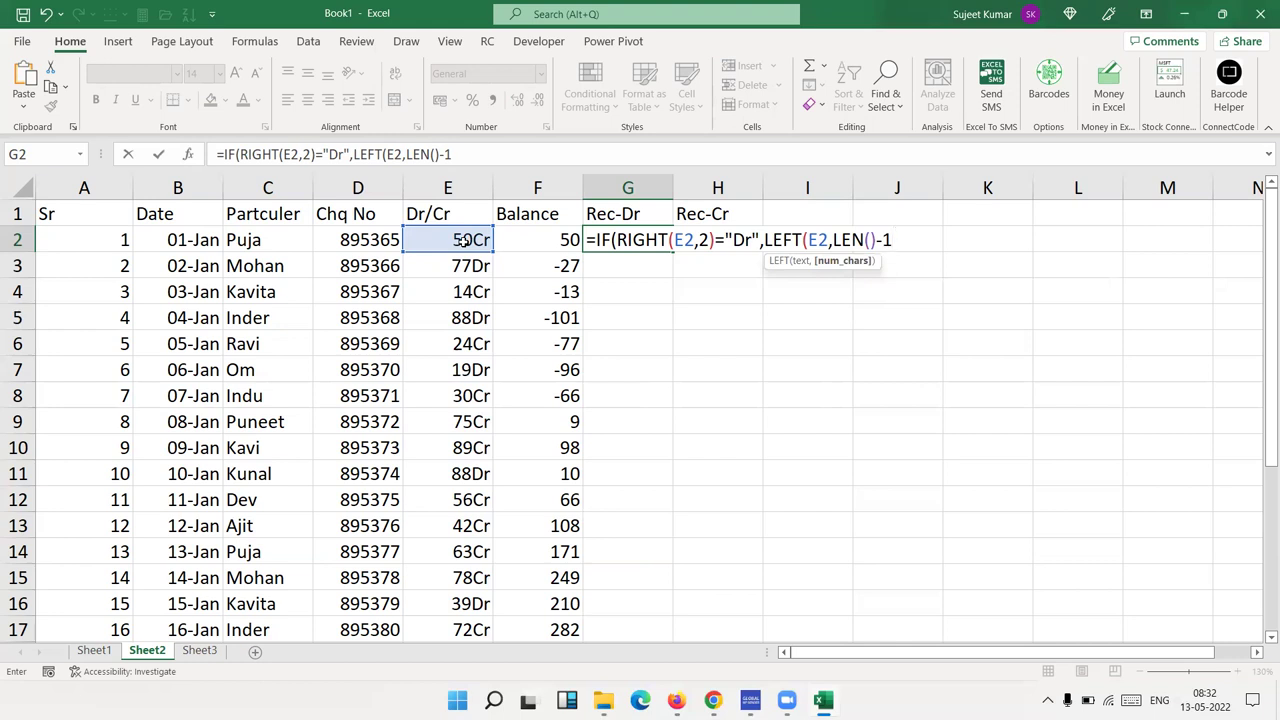
key(BackSpace)
text(2)
text(),0)
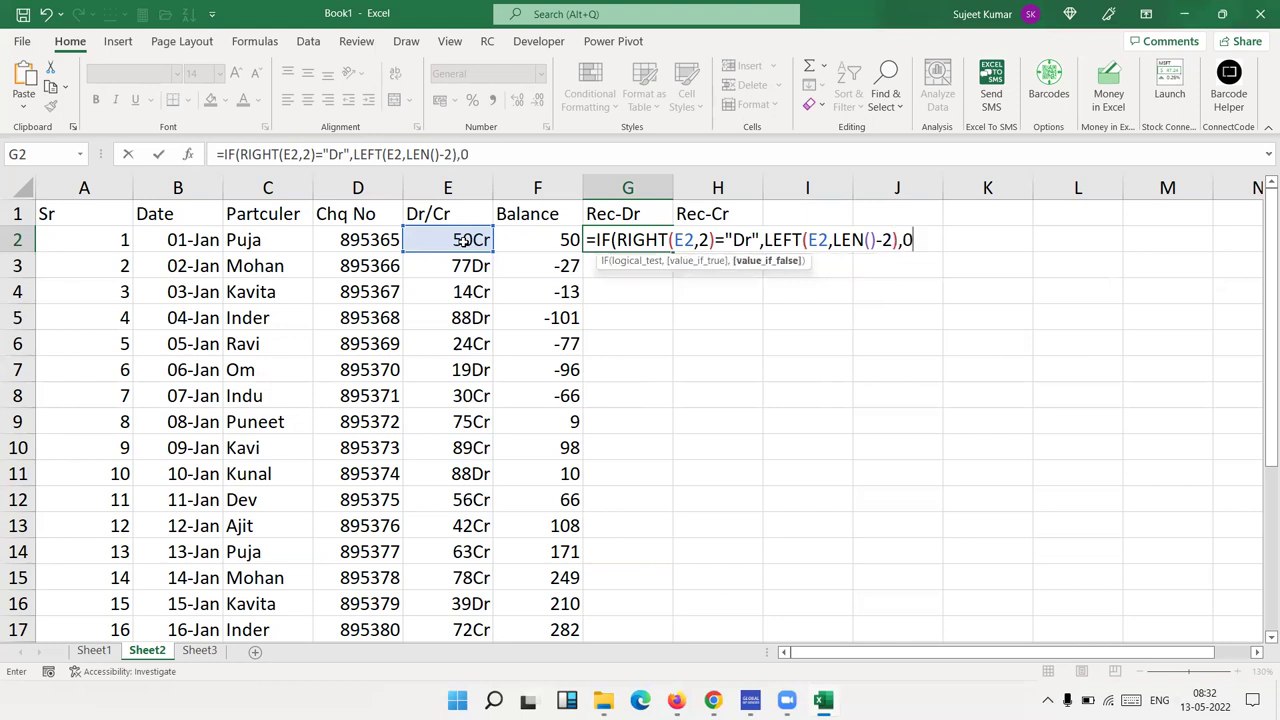
key(Return)
key(Return)
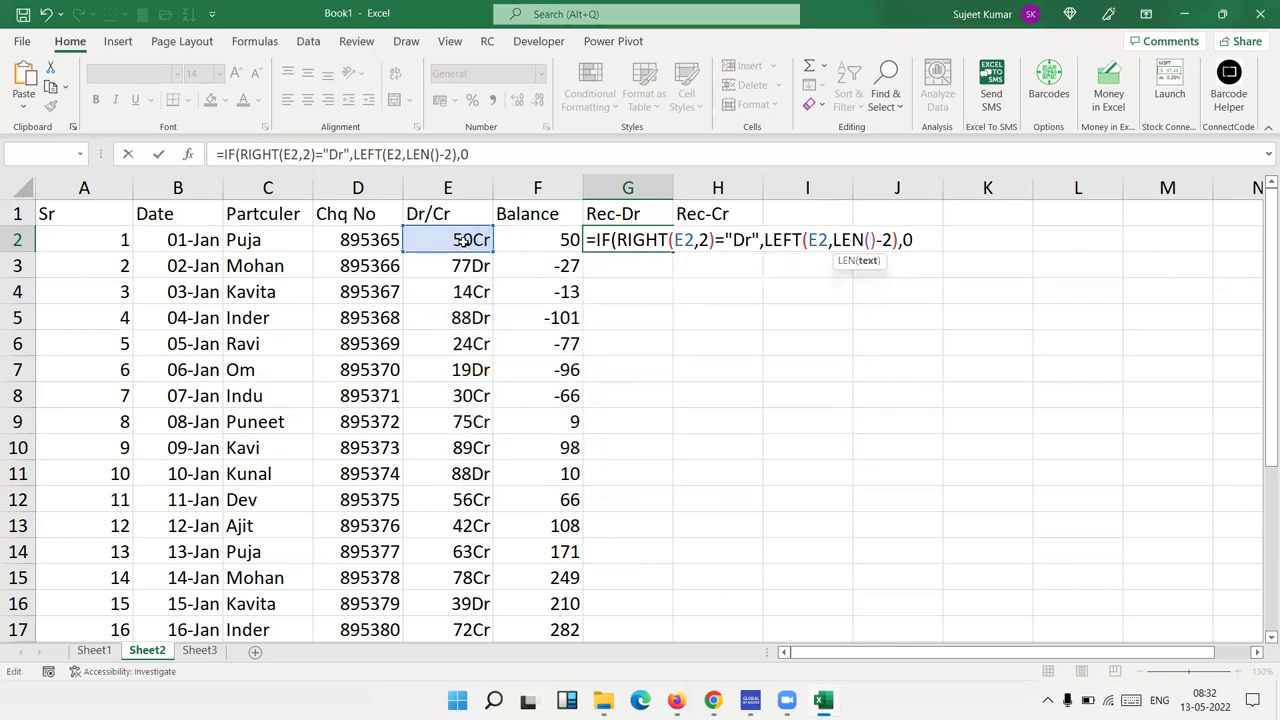
click(466, 239)
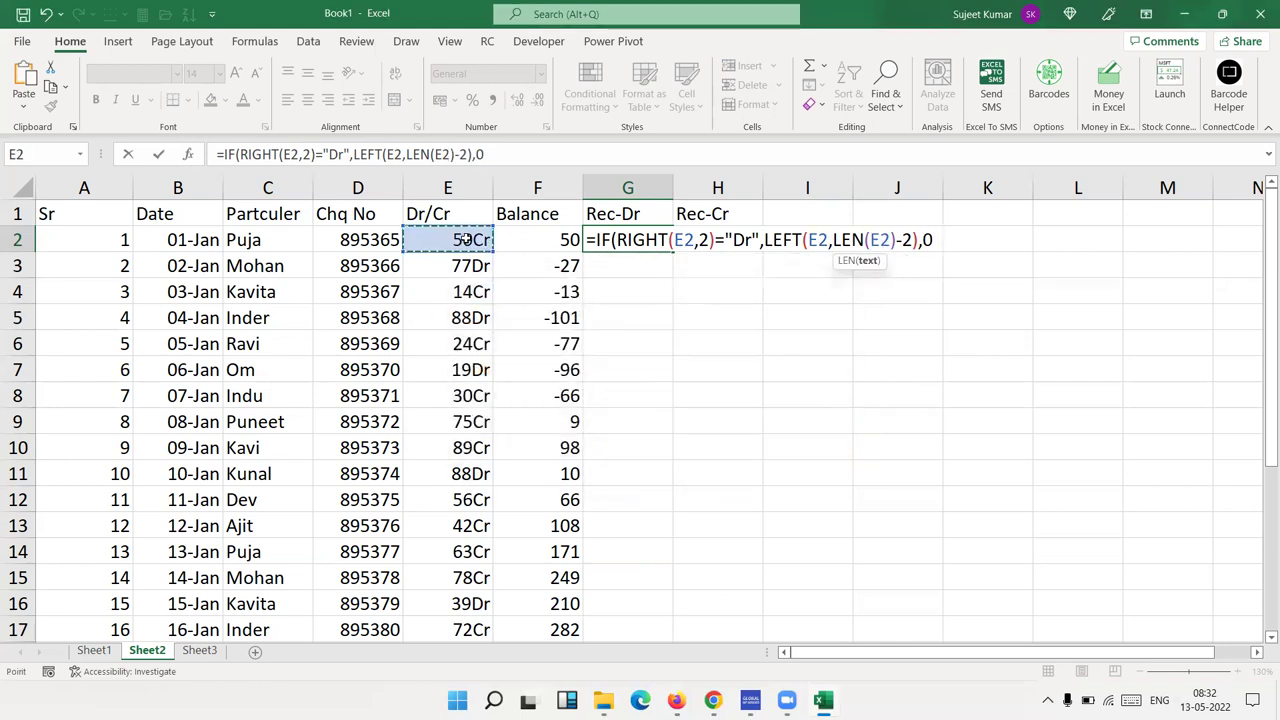
key(Return)
key(Return)
key(Up)
- Copy G2 into G3 and edit it to add +G2 and return G2 instead of 0
click(648, 270)
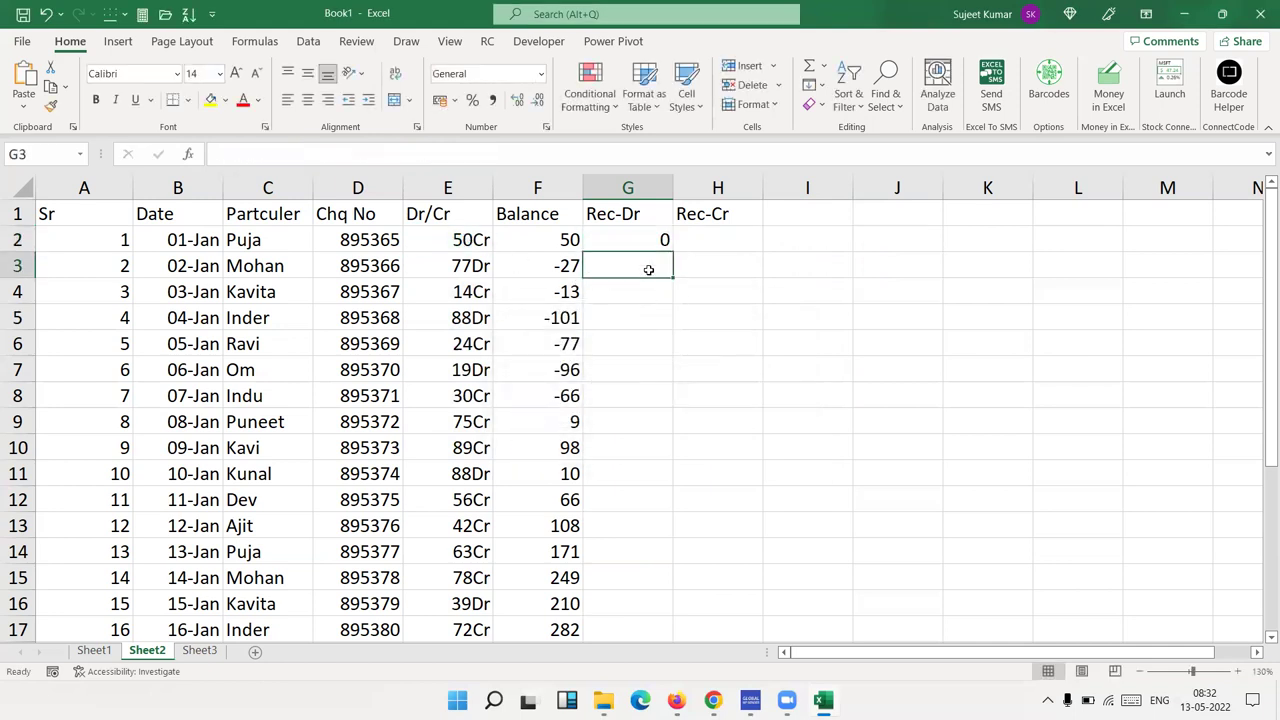
key(ctrl+d)
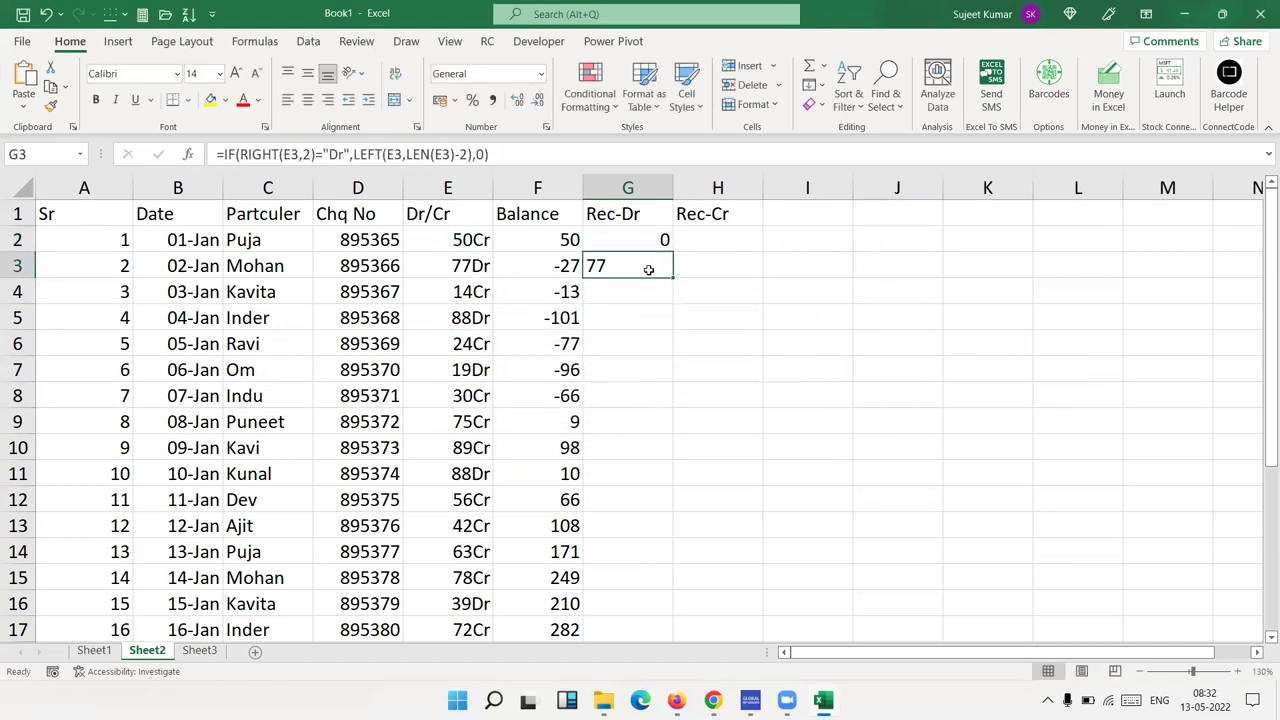
double_click(648, 270)
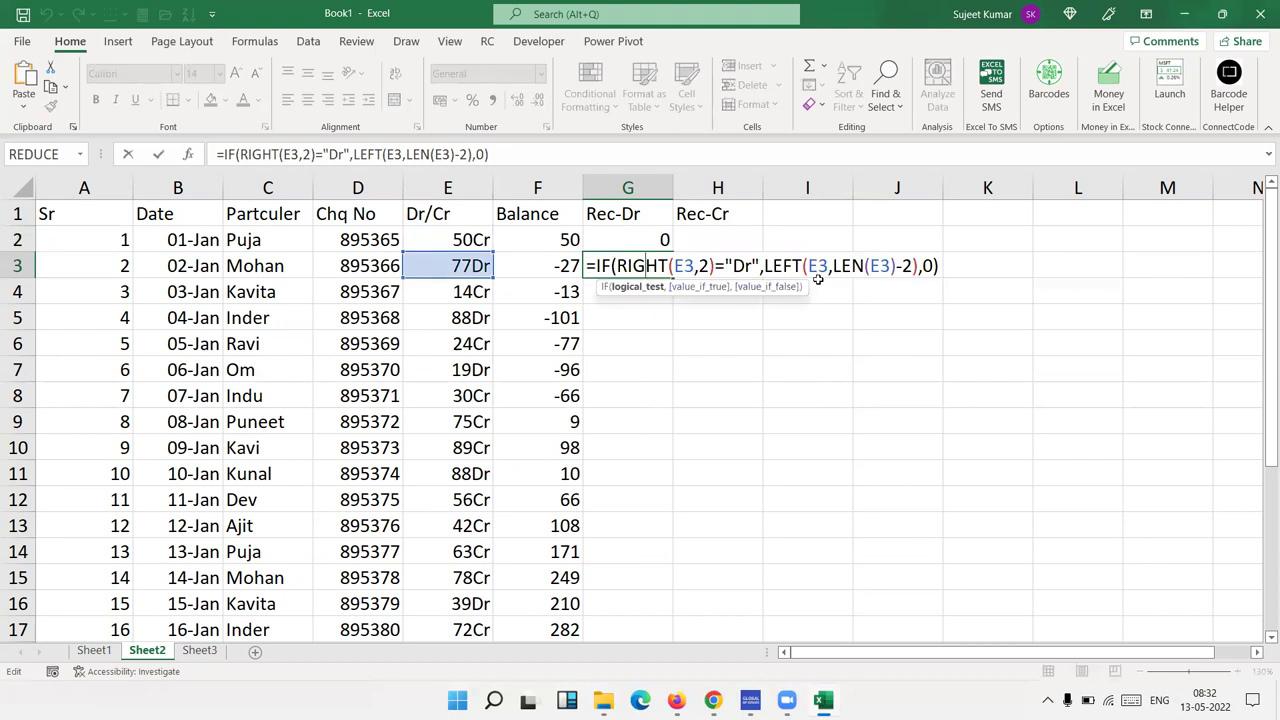
click(917, 265)
text(+)
click(661, 237)
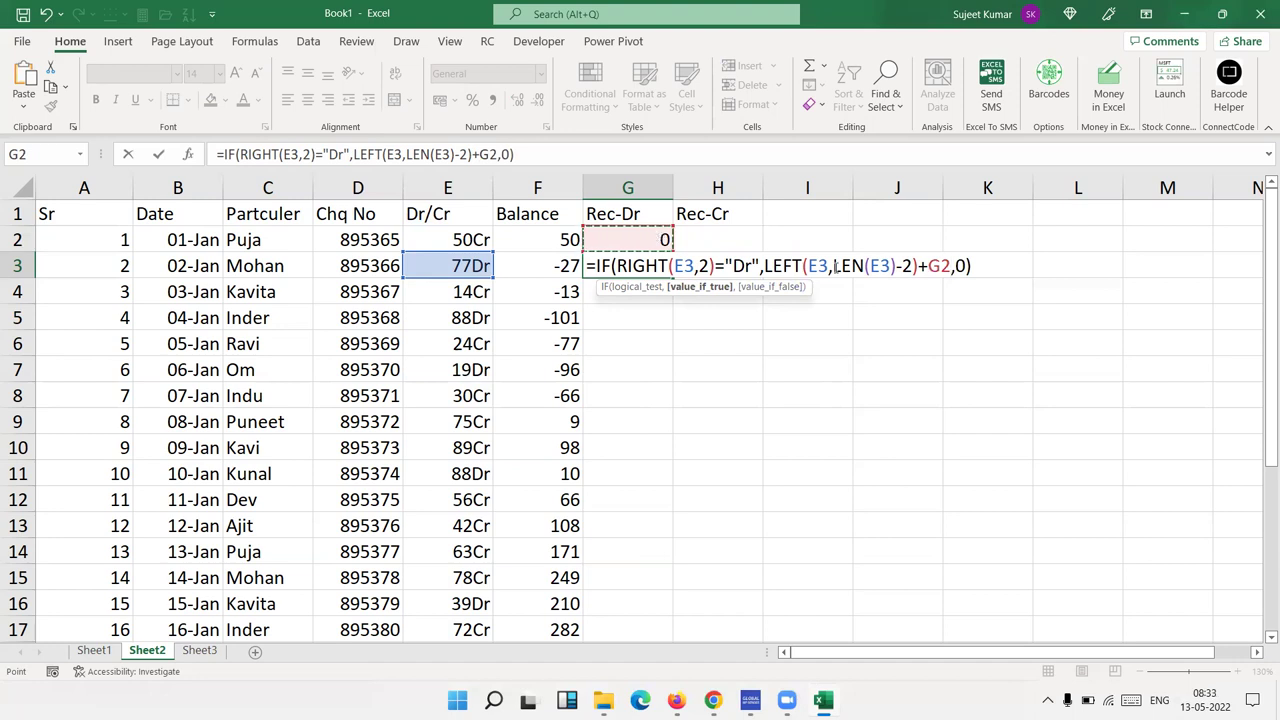
click(968, 266)
key(BackSpace)
click(654, 233)
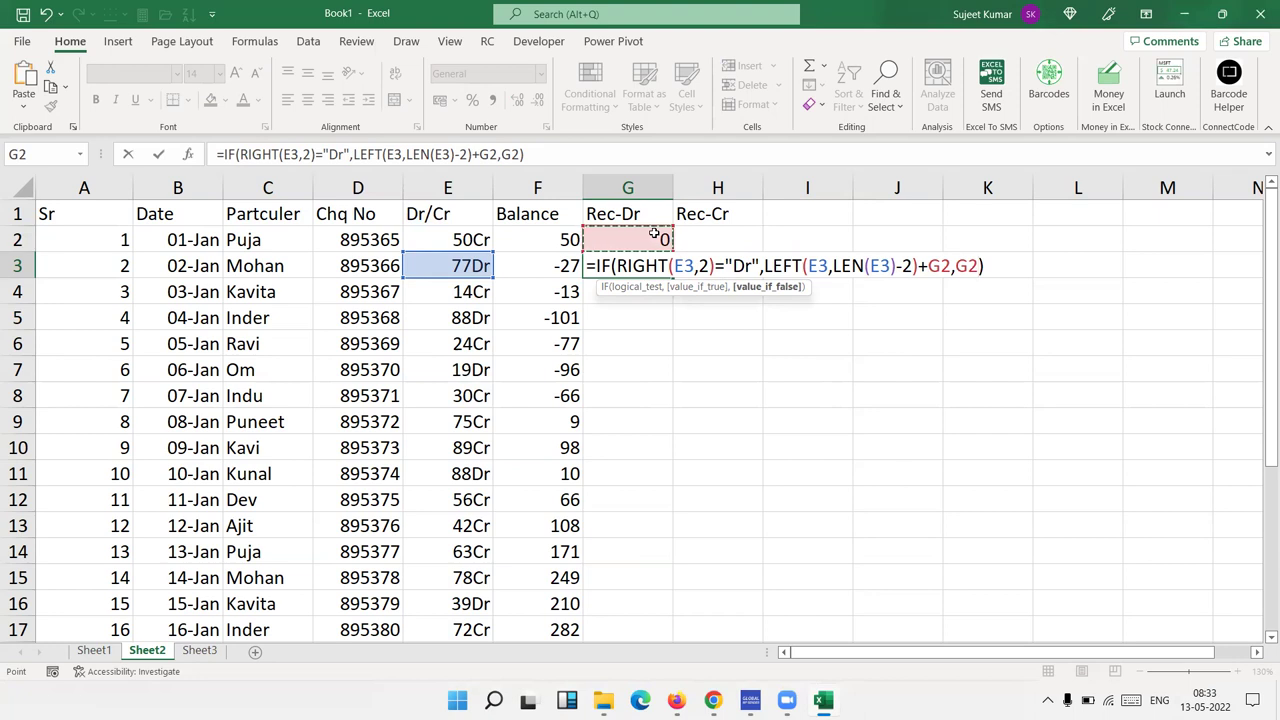
key(Return)
- Fill G3's running-total formula down column G and check the 392 total in G27
click(660, 265)
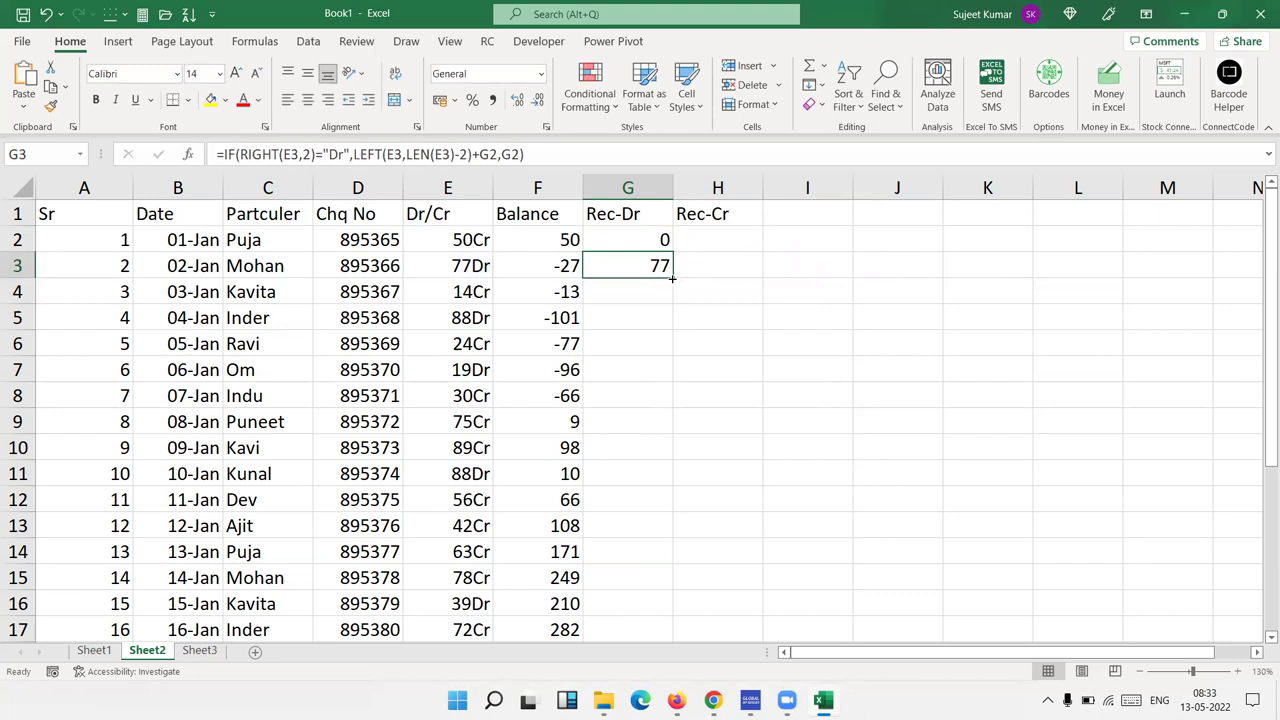
double_click(673, 279)
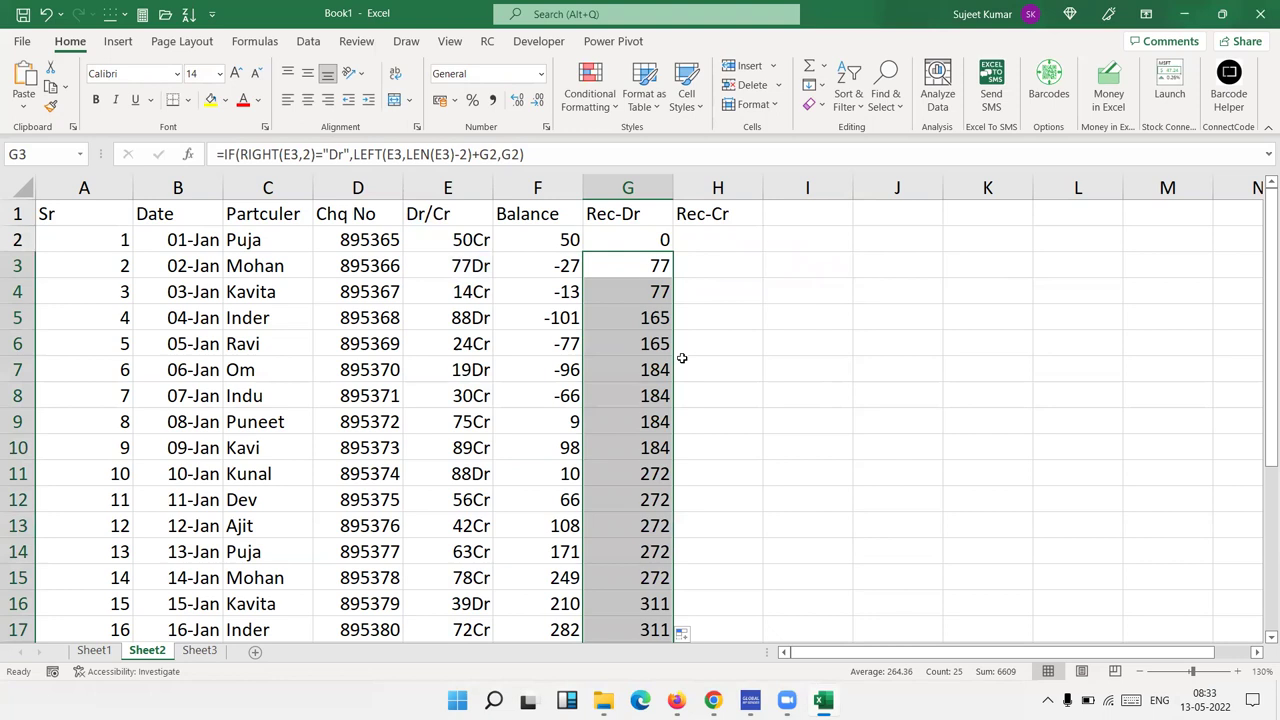
scroll(683, 397, down, 3)
scroll(660, 450, down, 10)
scroll(655, 455, up, 7)
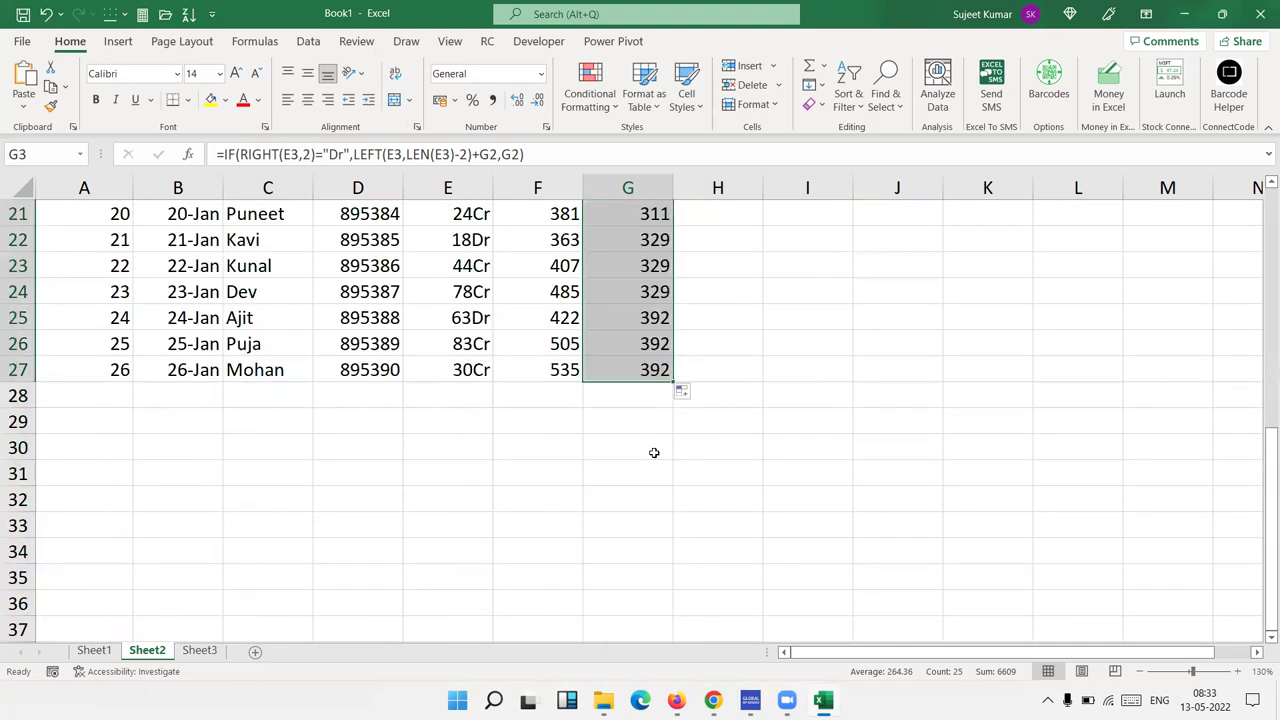
click(654, 370)
scroll(654, 370, up, 7)
- Copy G2's Rec-Dr formula text and paste it into H2
click(654, 240)
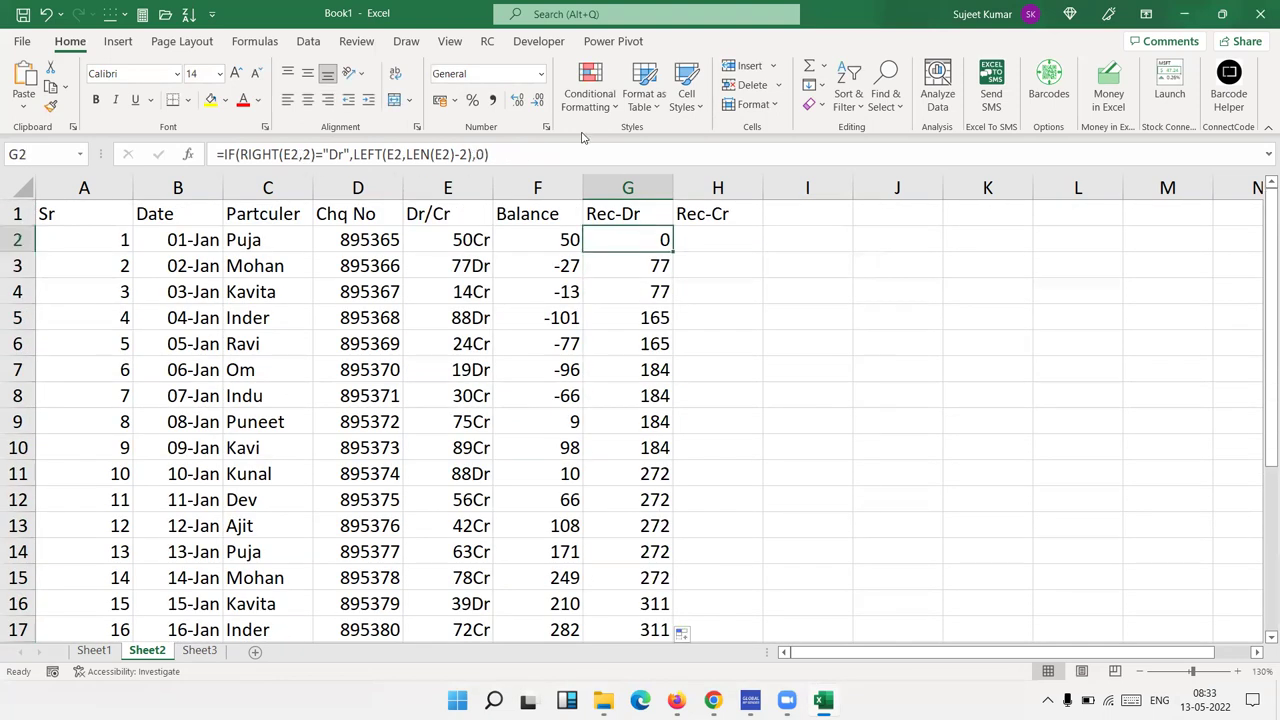
click(409, 154)
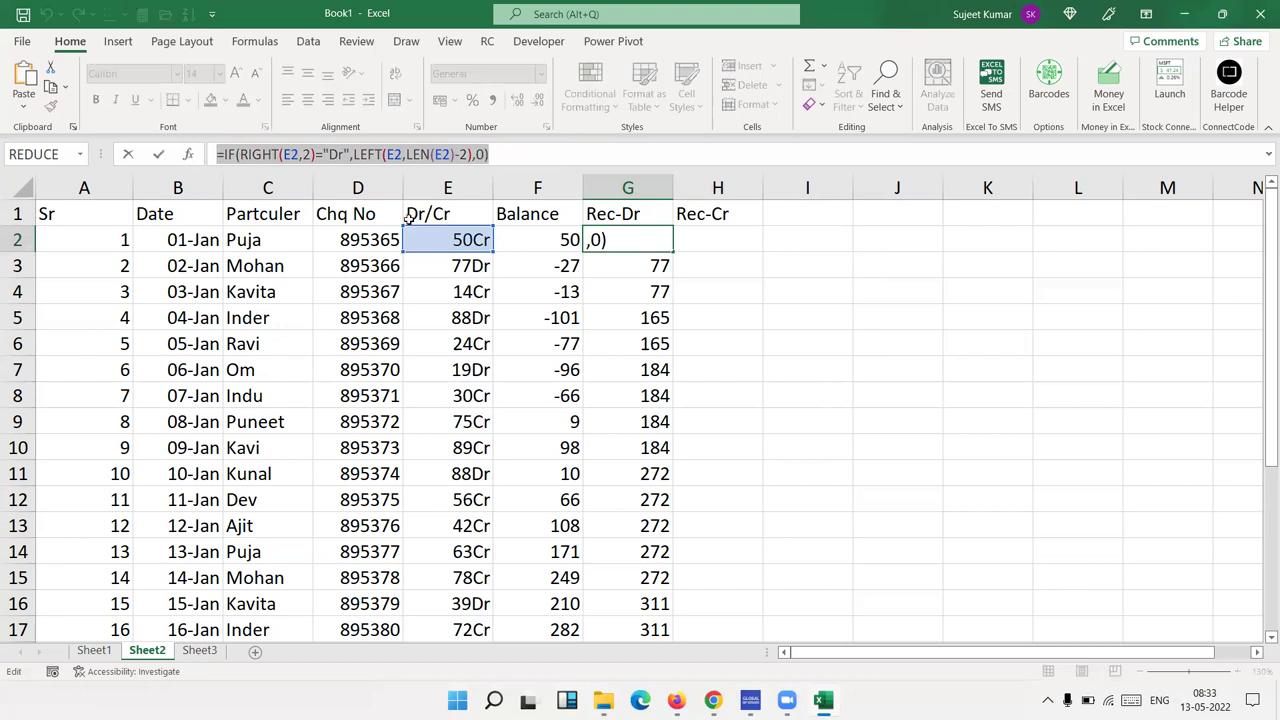
key(Escape)
double_click(732, 233)
key(ctrl+v)
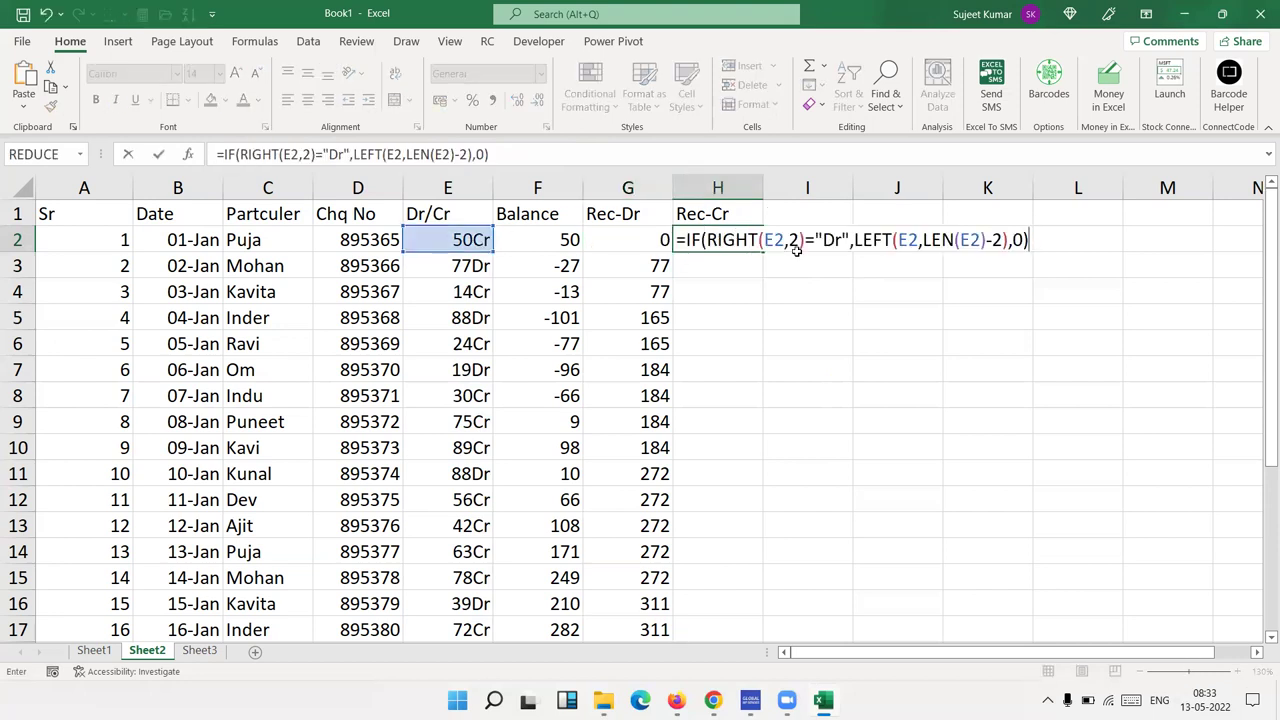
key(Return)
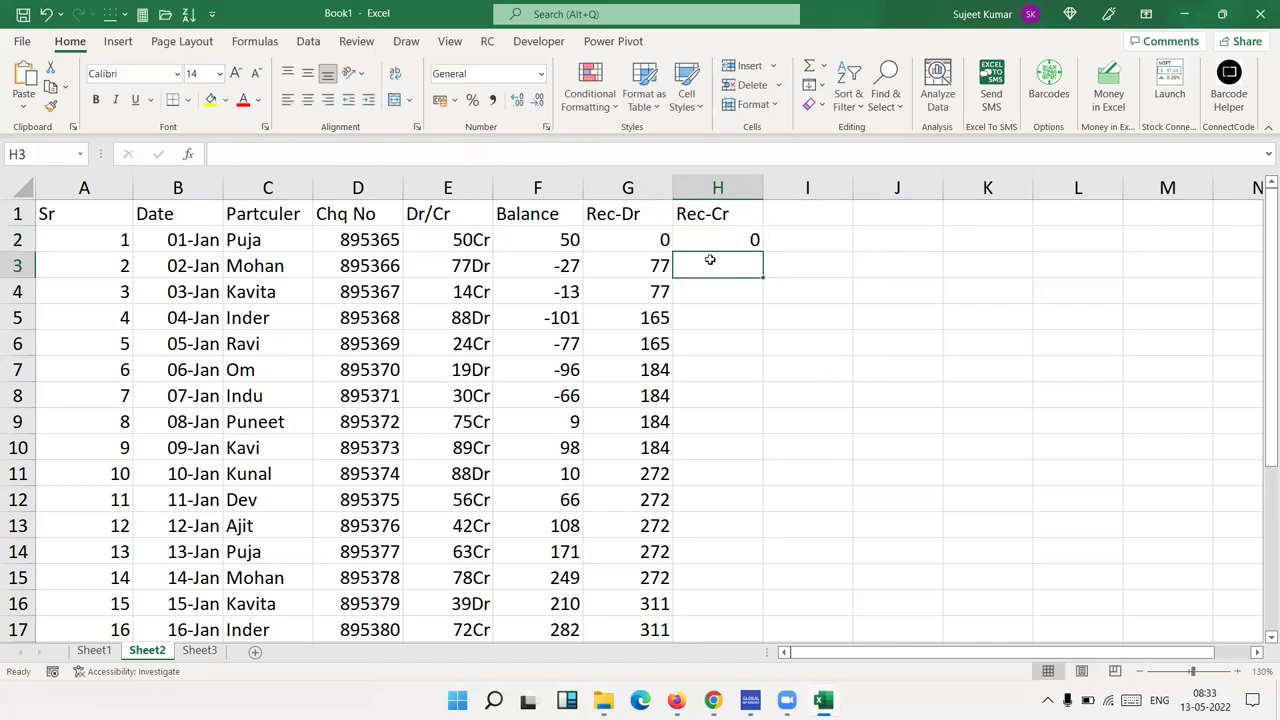
- Copy G3's running-total formula text and paste it into H3
click(647, 264)
click(461, 154)
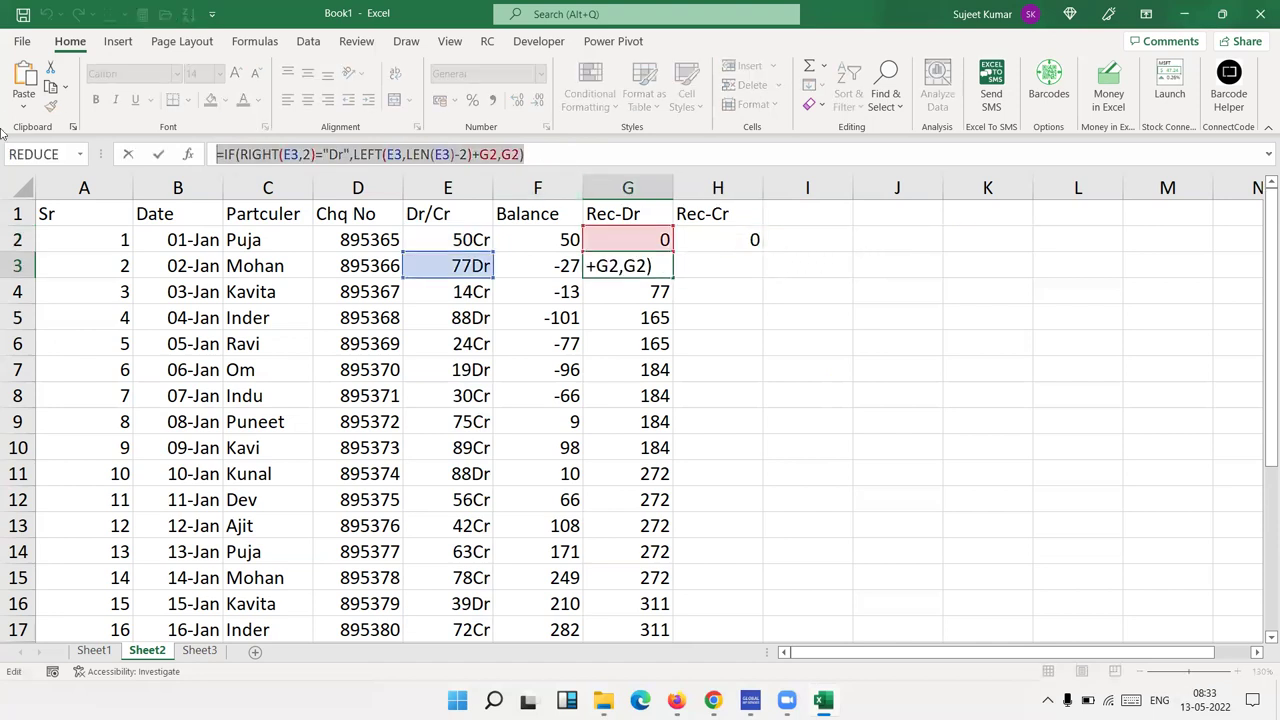
key(Escape)
double_click(704, 273)
key(ctrl+v)
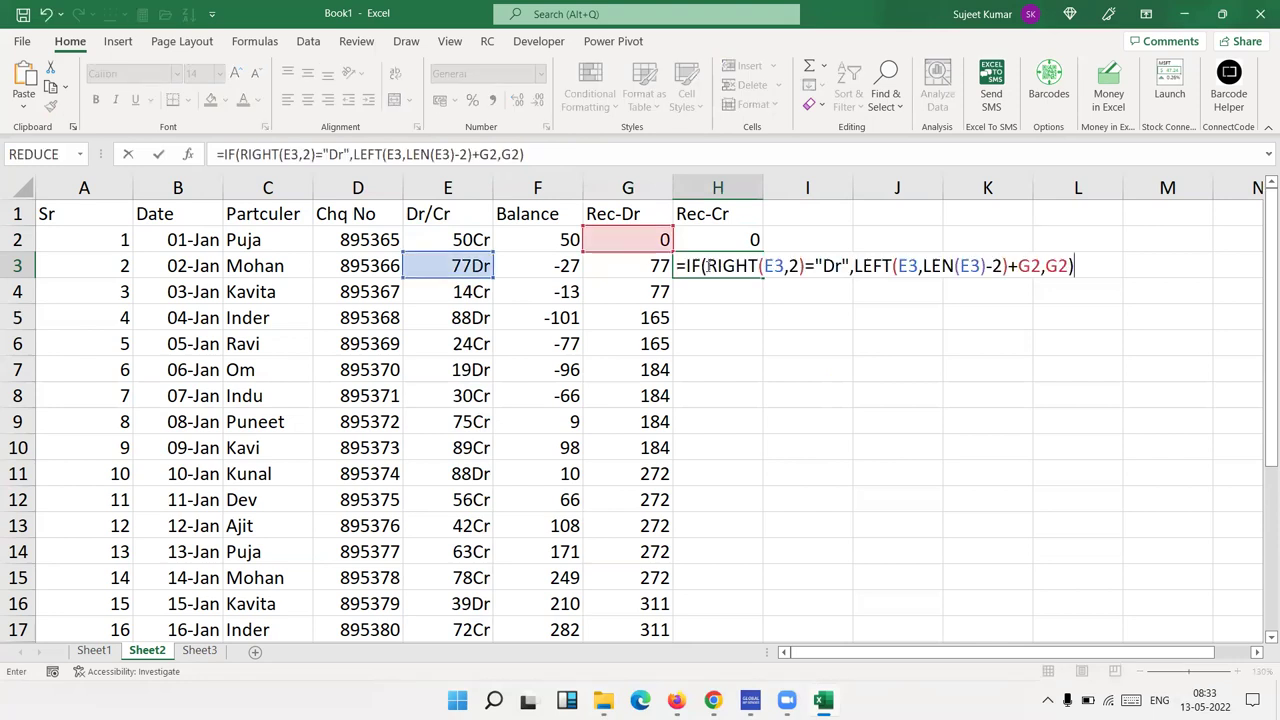
key(Return)
- Repoint H3's running total from G2 to H2 and change its condition from "Dr" to "Cr"
double_click(705, 266)
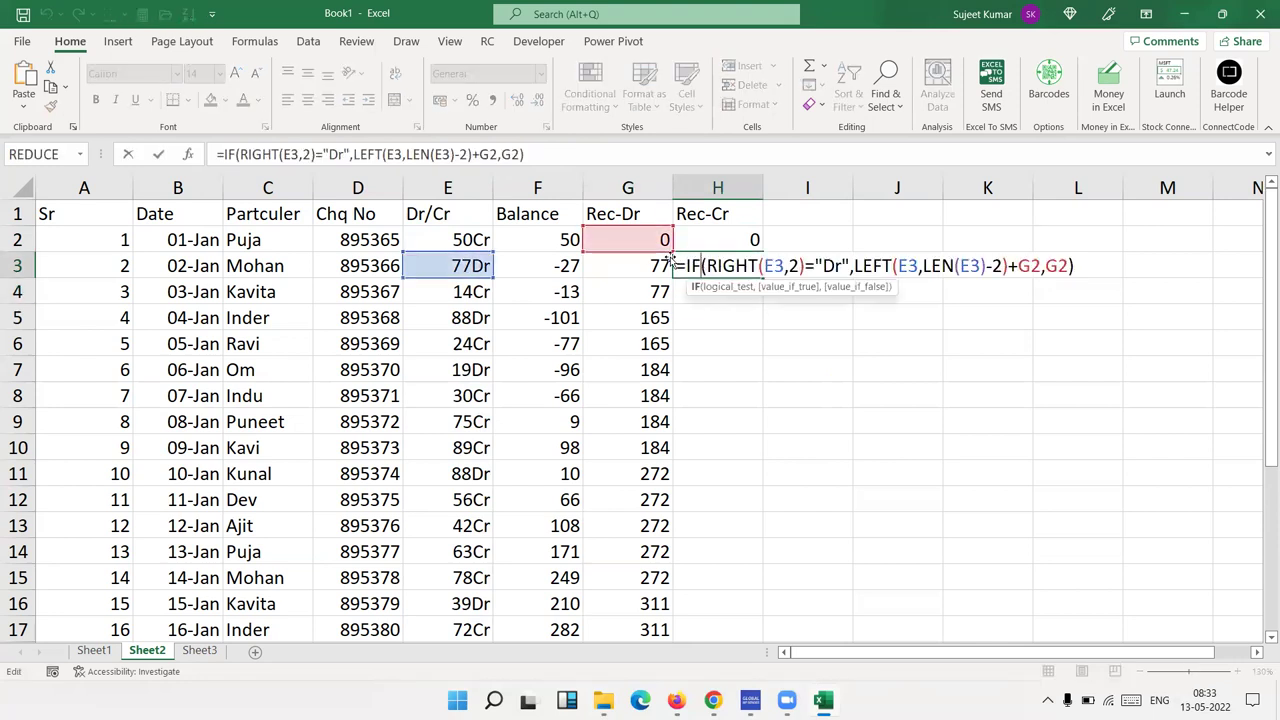
drag(677, 251, 679, 248)
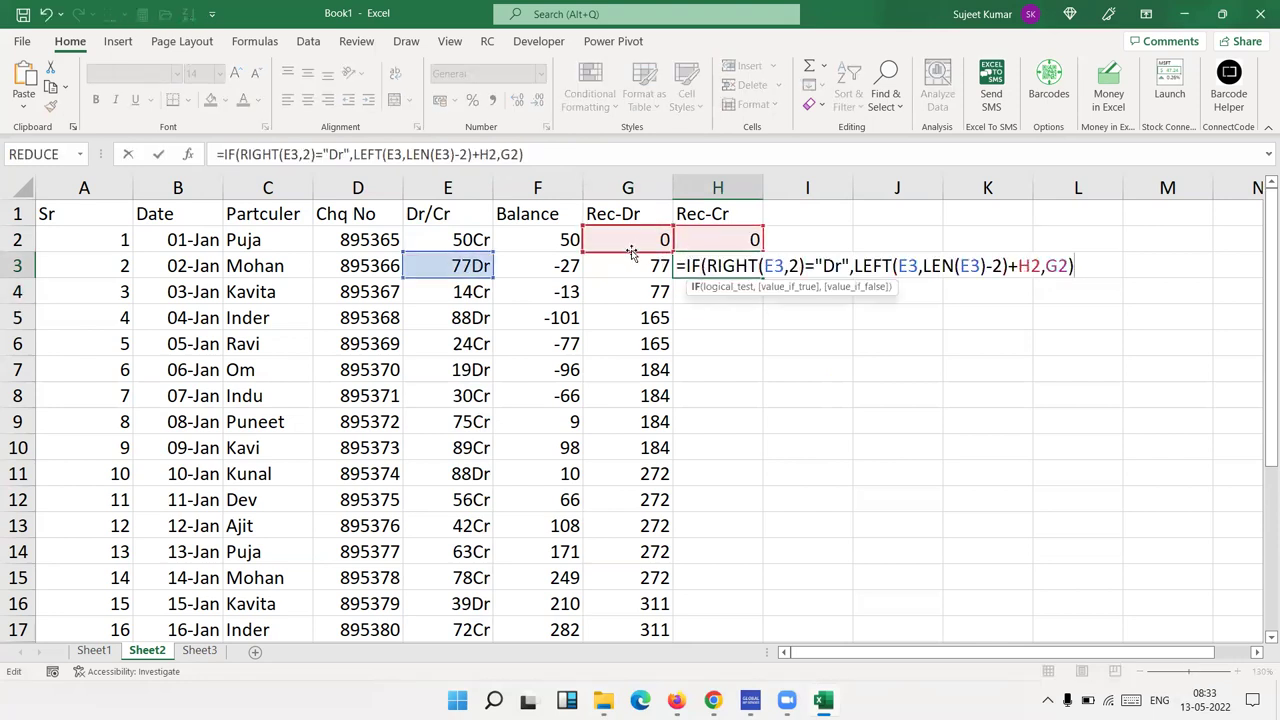
key(Return)
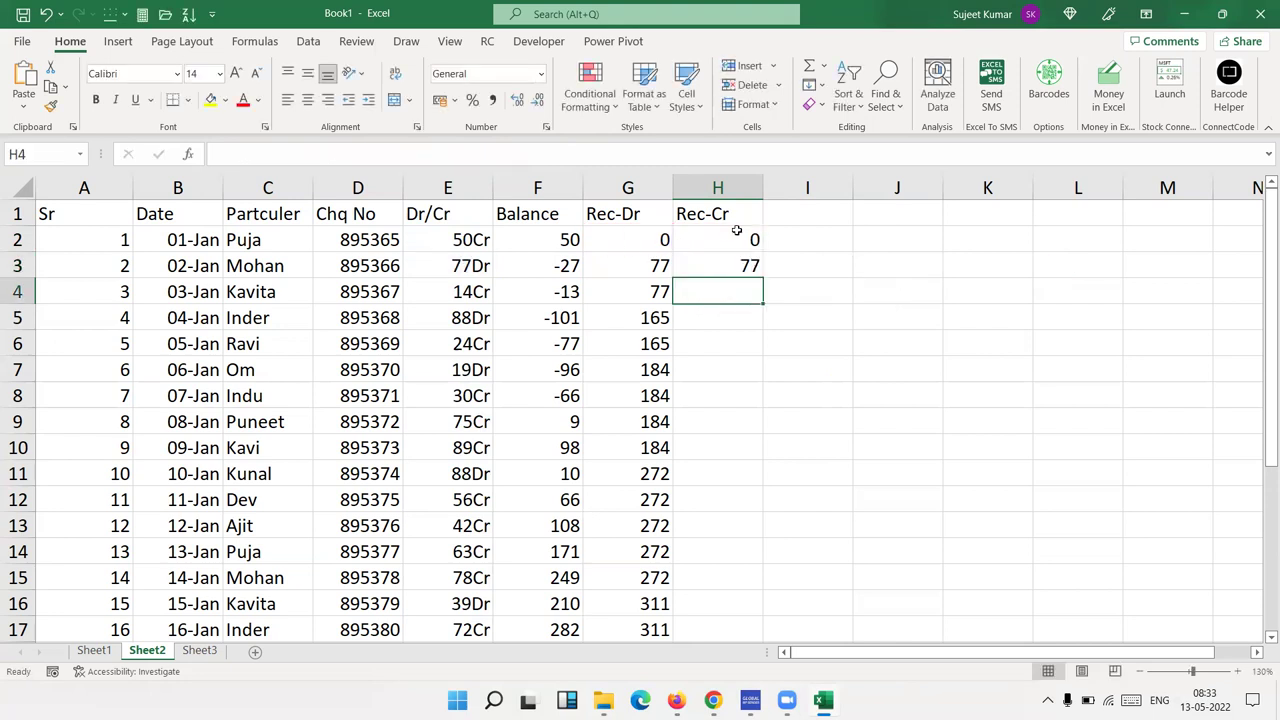
click(753, 268)
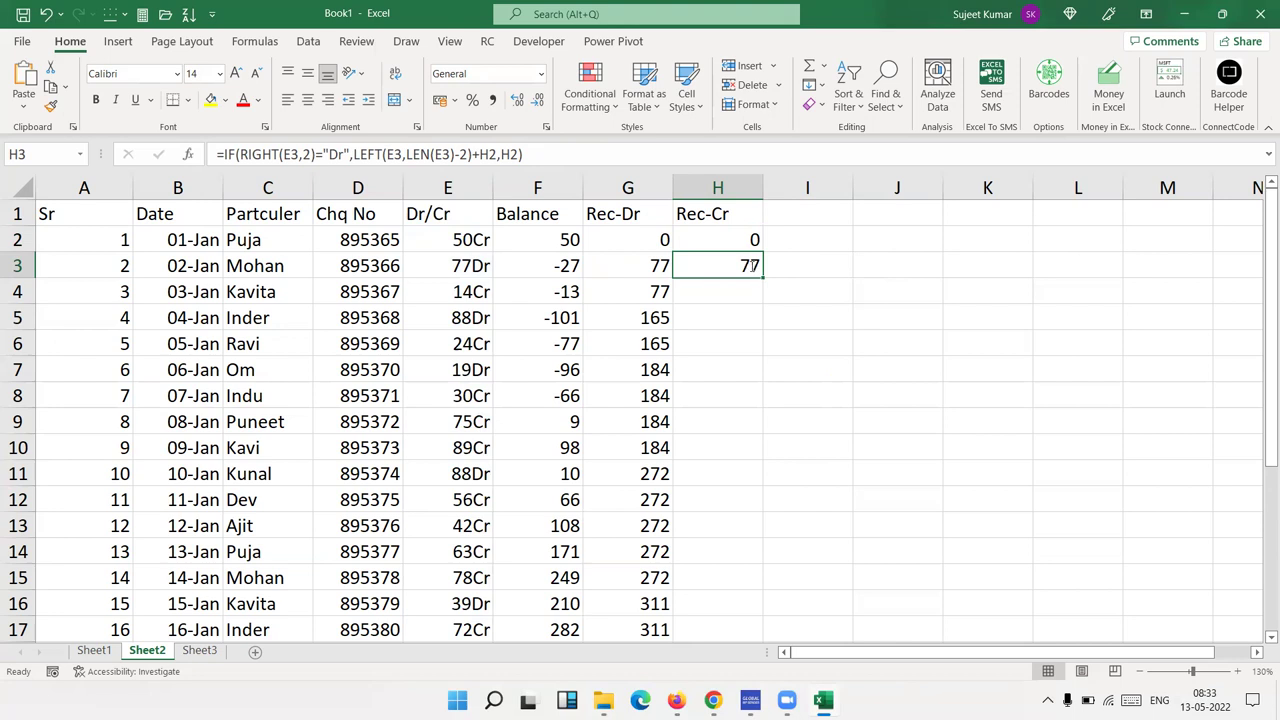
double_click(752, 266)
key(BackSpace)
key(BackSpace)
text(Cr)
key(Return)
key(Up)
key(Up)
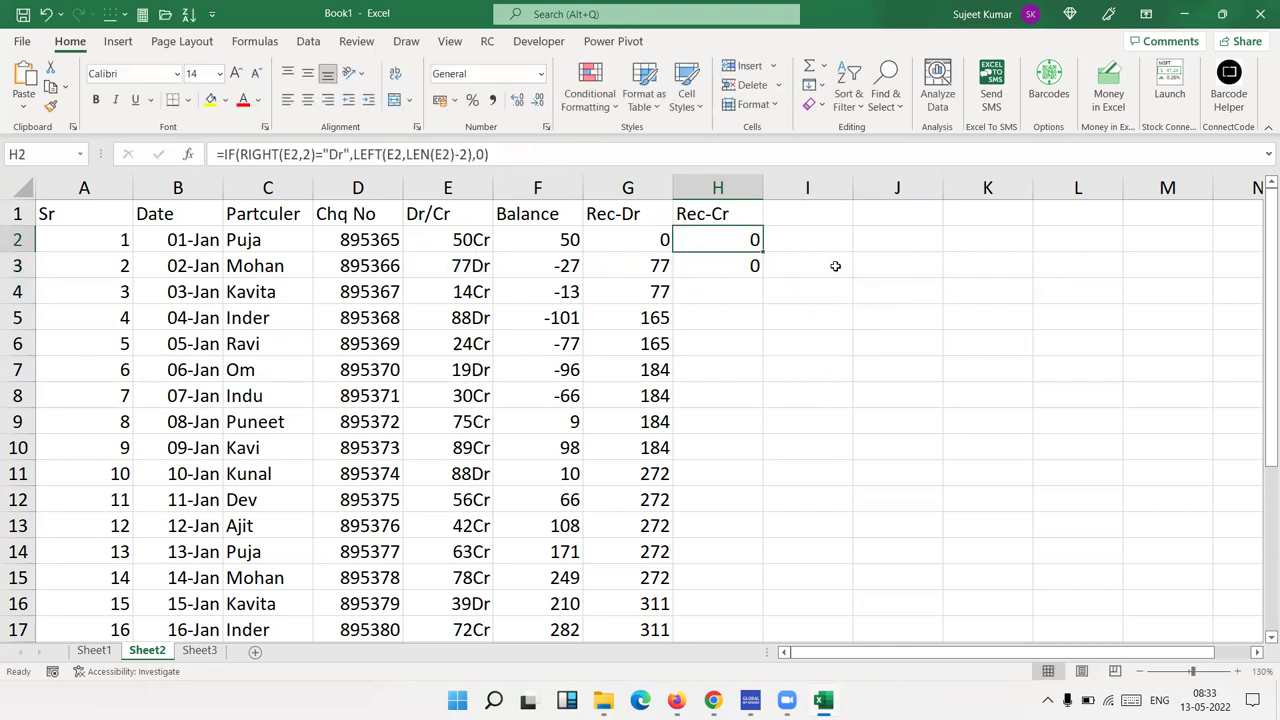
- Change H2's condition from "Dr" to "Cr"
double_click(737, 240)
key(BackSpace)
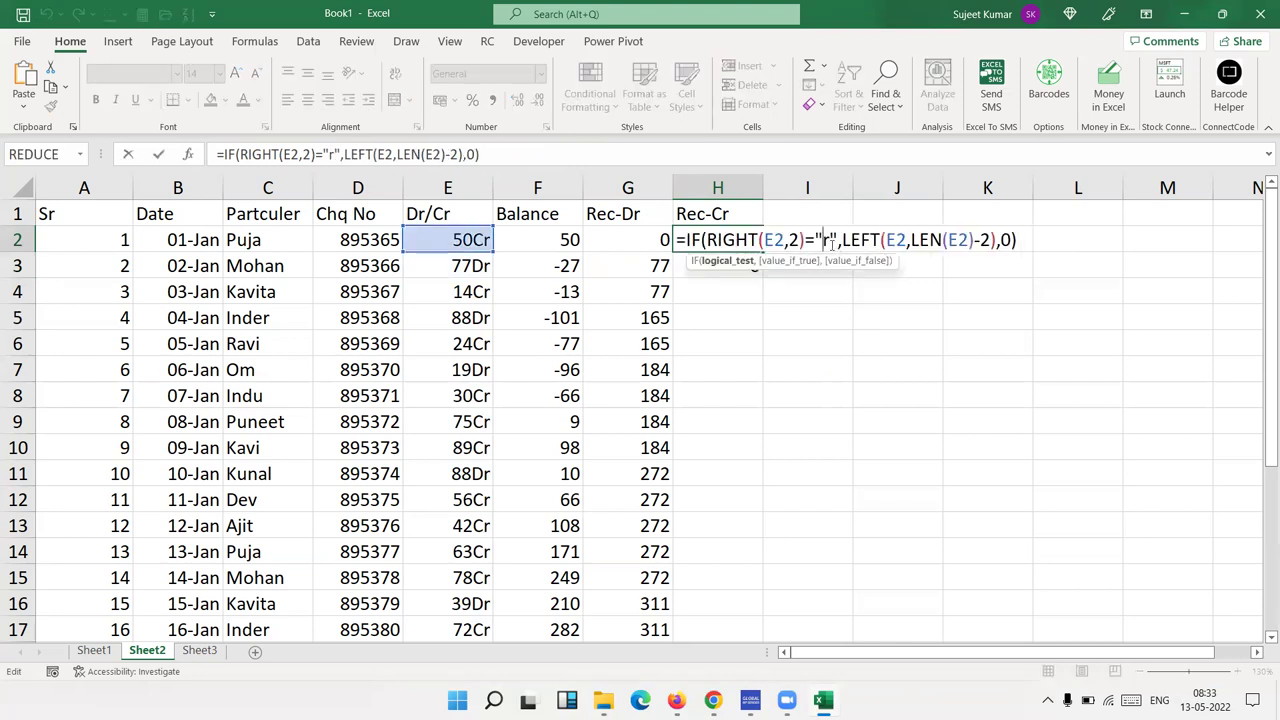
text(C)
key(Return)
key(Up)
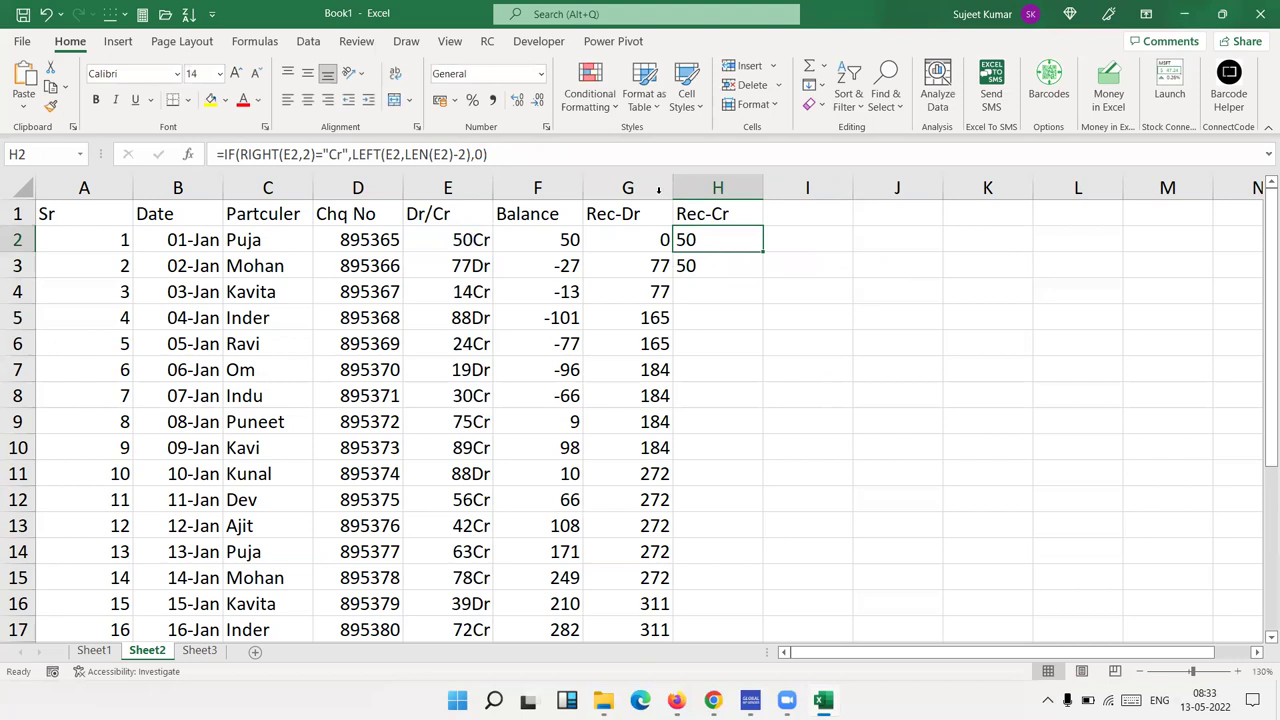
- Fill H3's formula down Rec-Cr to row 27 and compare the final totals in H27, G27 and F27
click(706, 263)
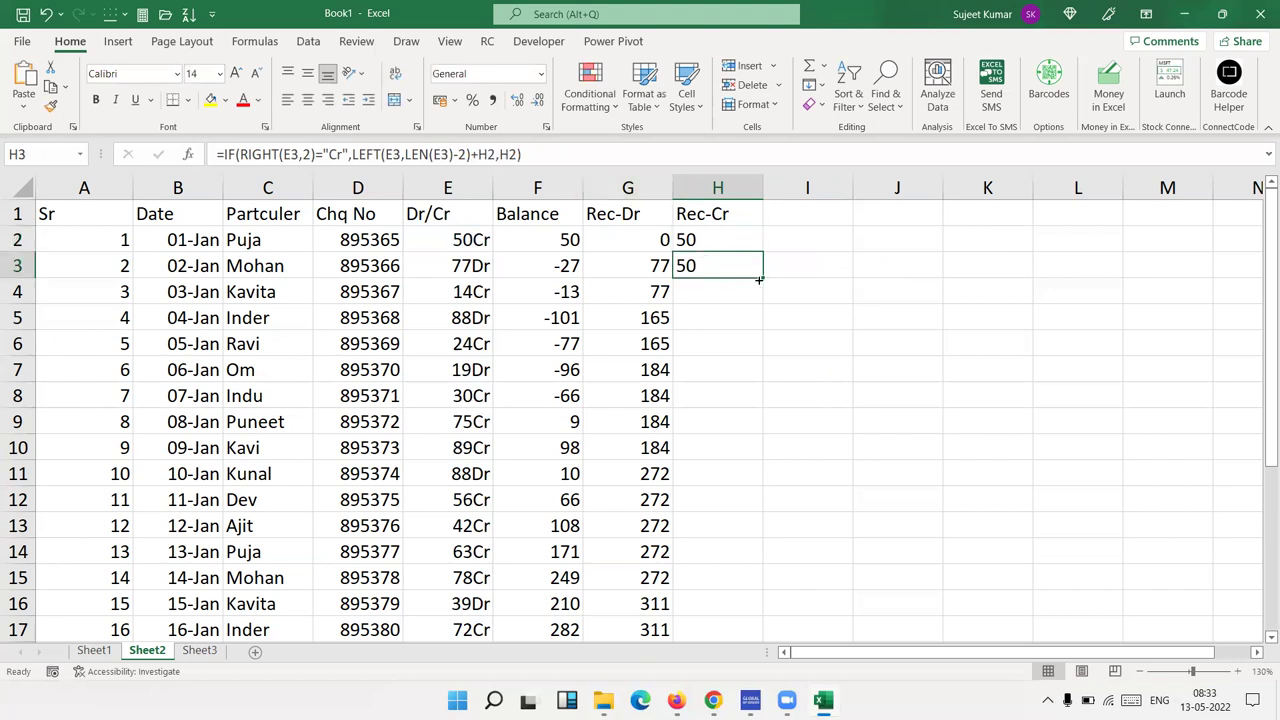
double_click(759, 280)
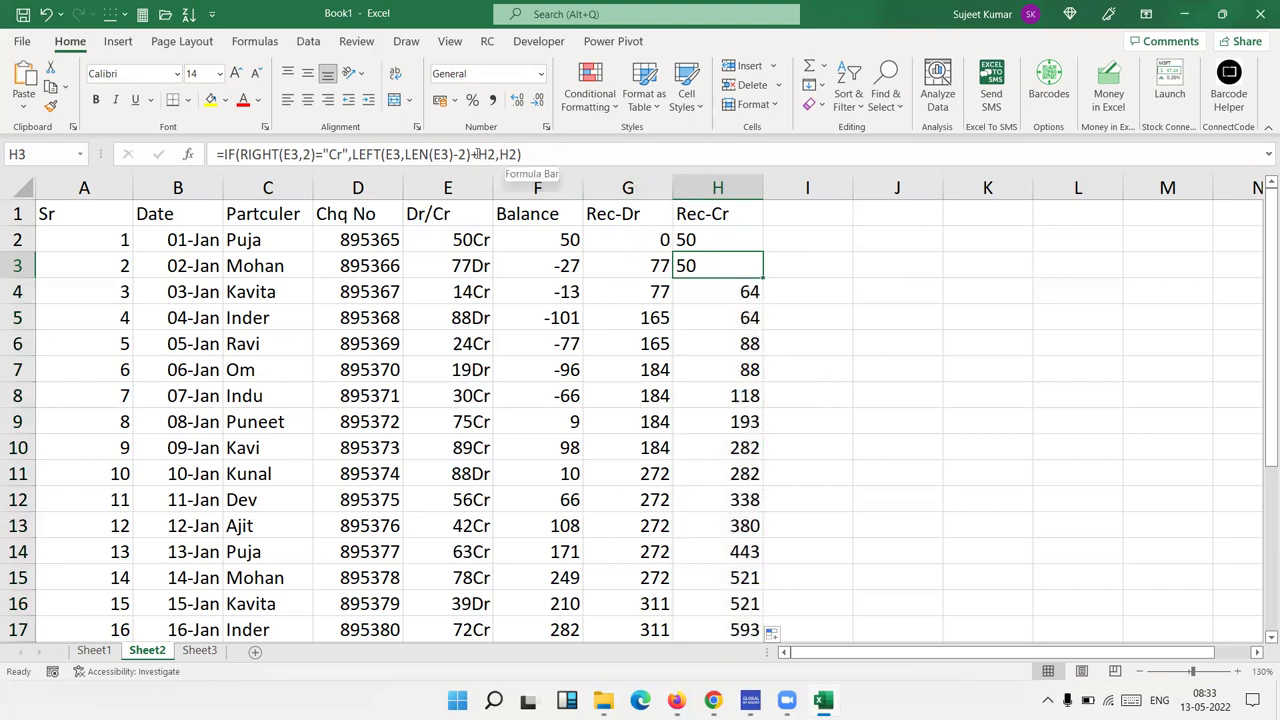
click(710, 247)
click(707, 257)
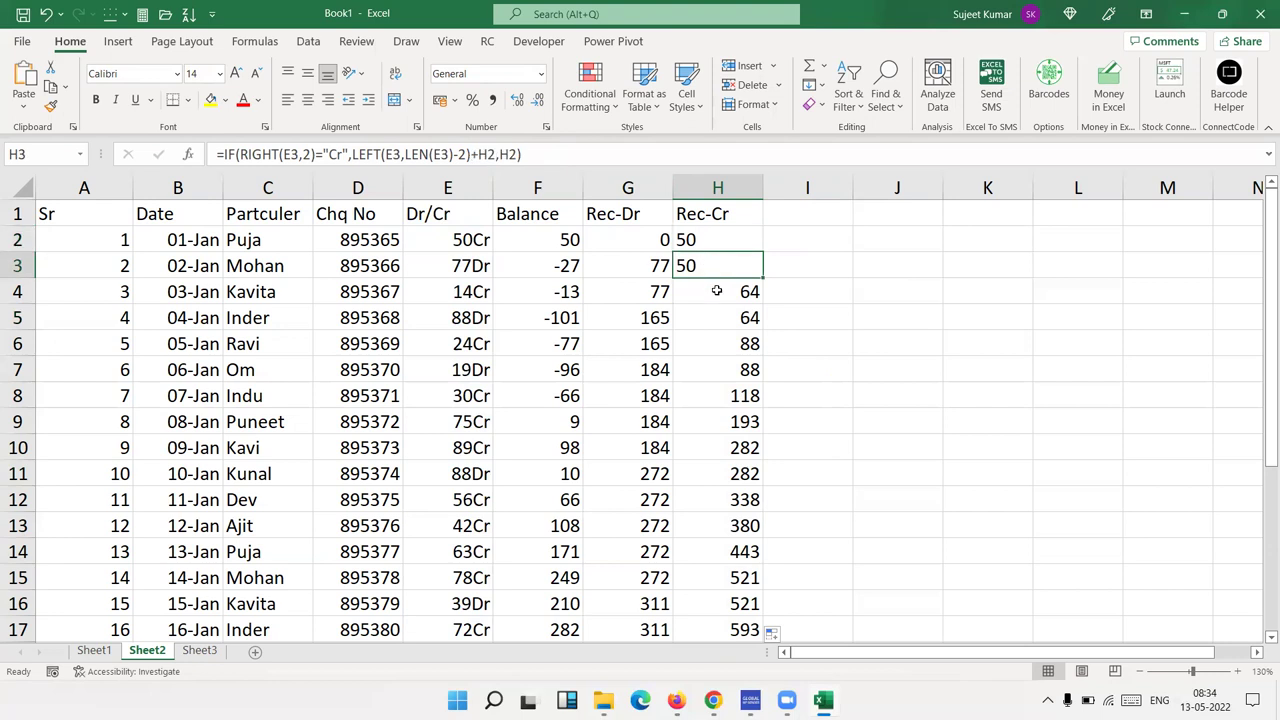
scroll(720, 303, down, 2)
scroll(717, 306, down, 1)
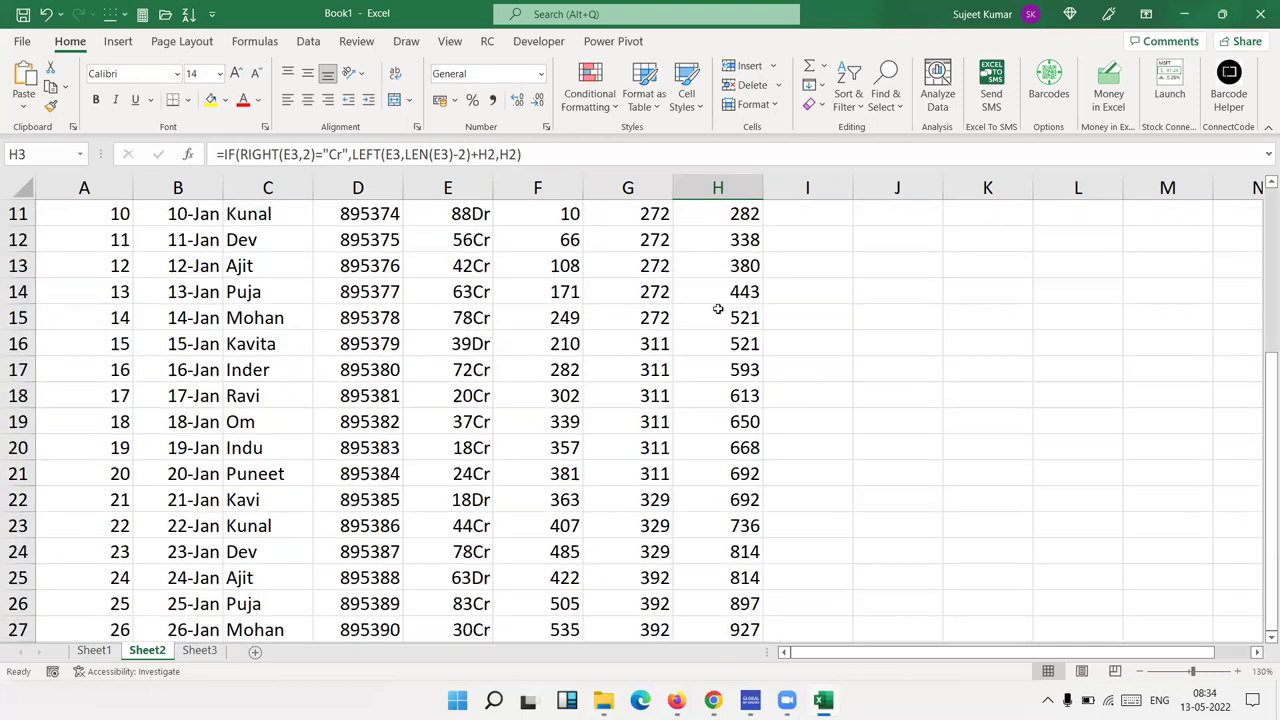
scroll(730, 340, down, 3)
click(733, 366)
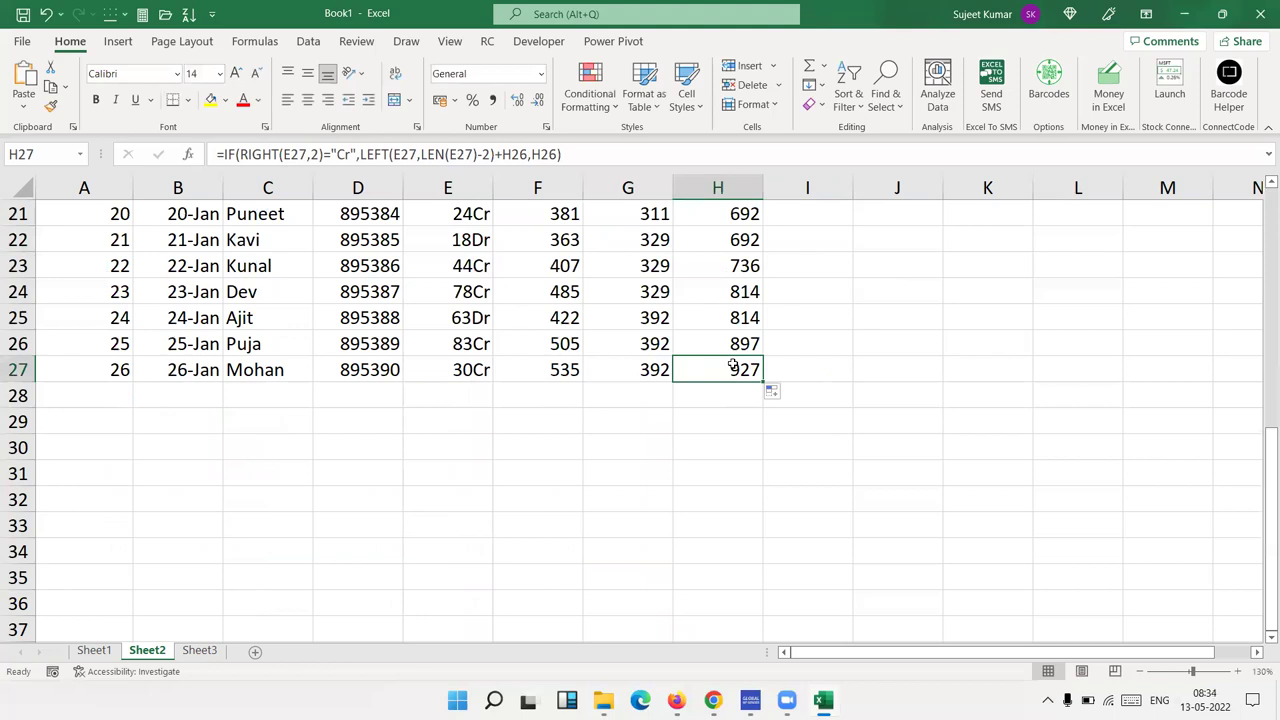
click(660, 380)
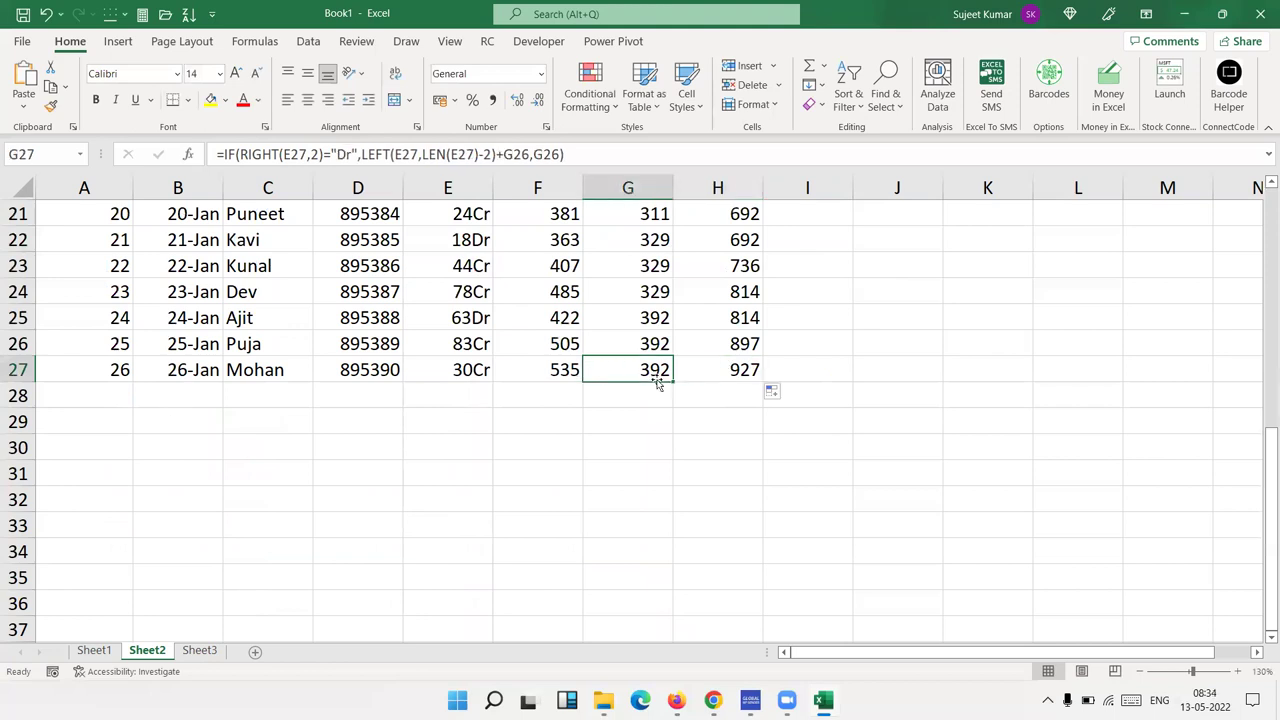
click(570, 370)
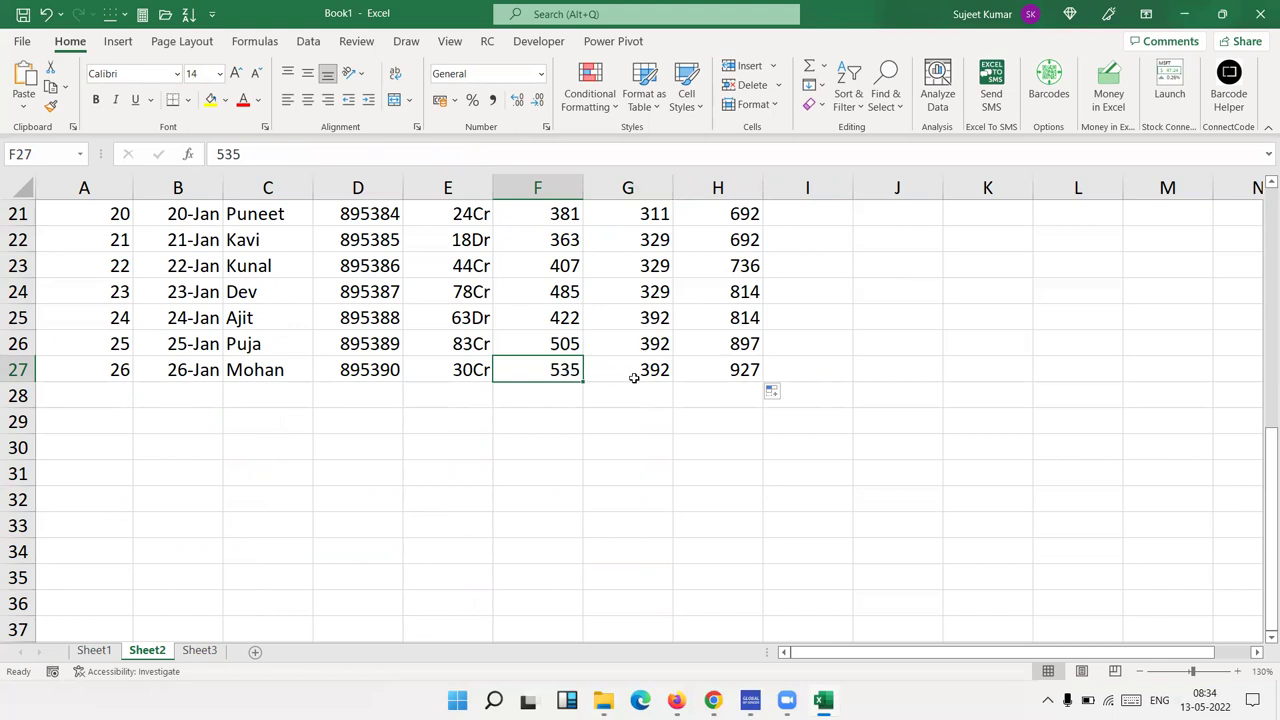
scroll(638, 377, up, 7)
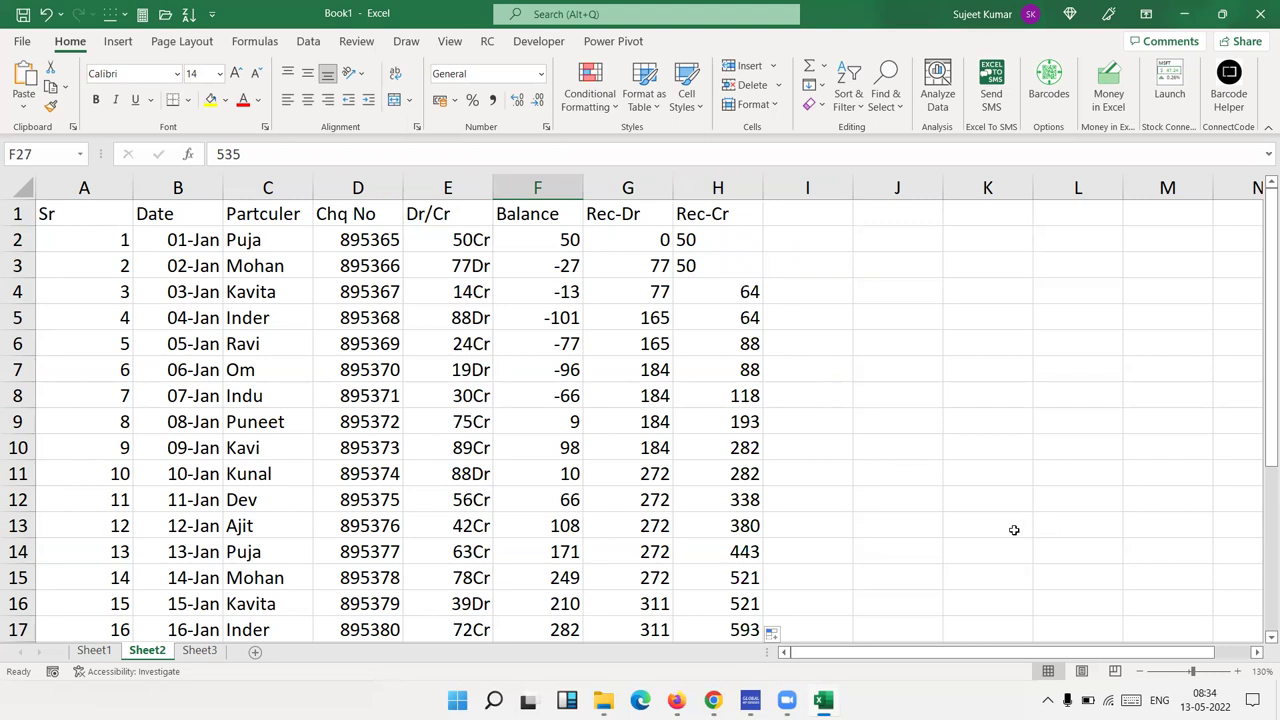
- Minimize Excel and bring the browser window back up
key(super+Down)
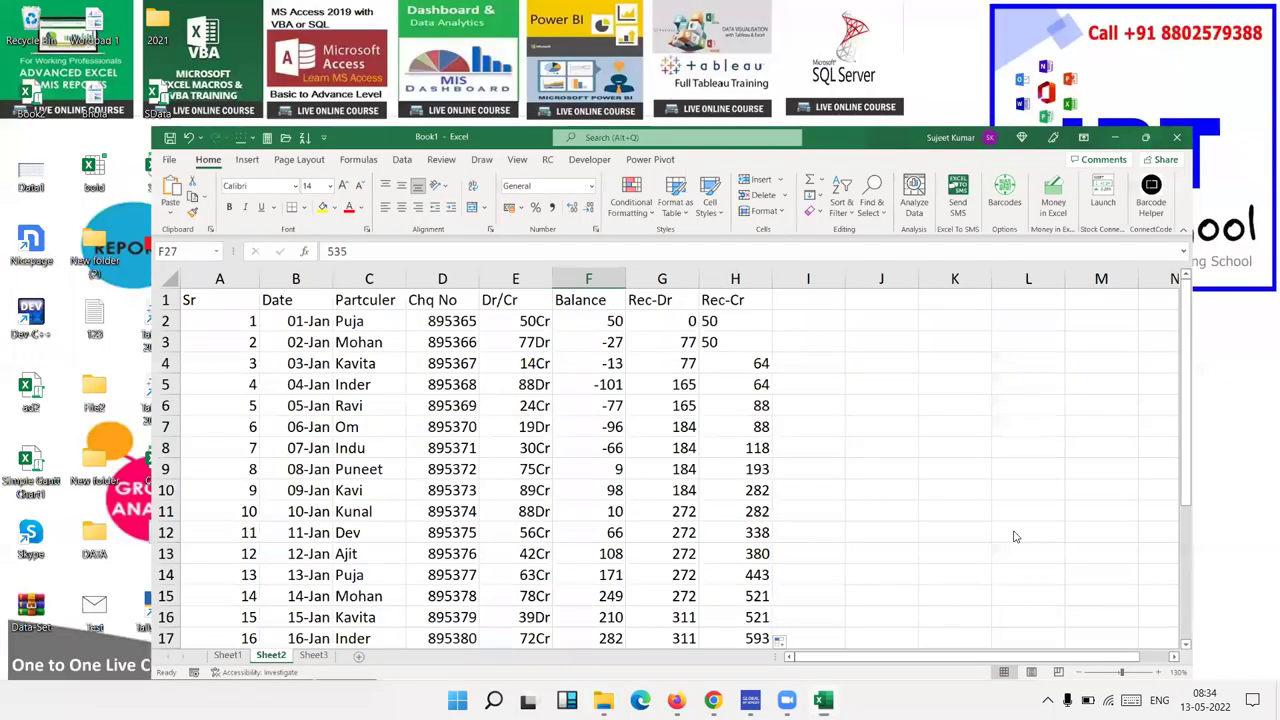
key(super+Down)
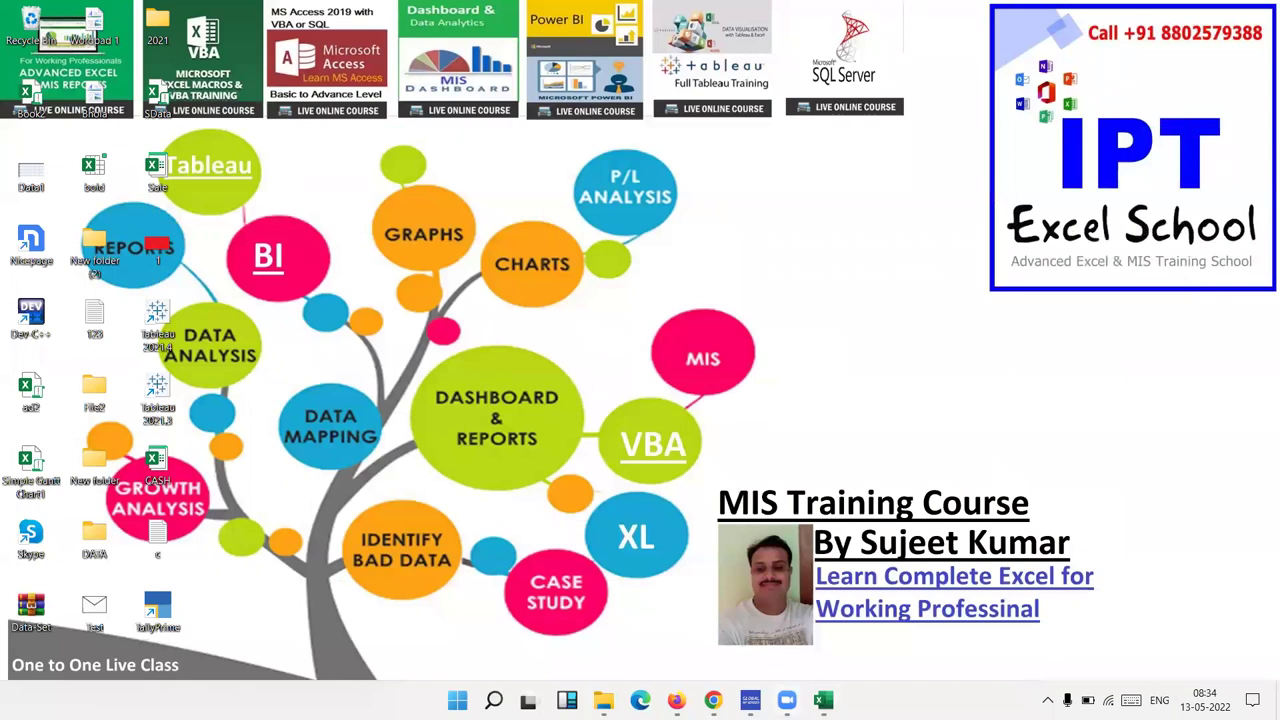
click(713, 700)
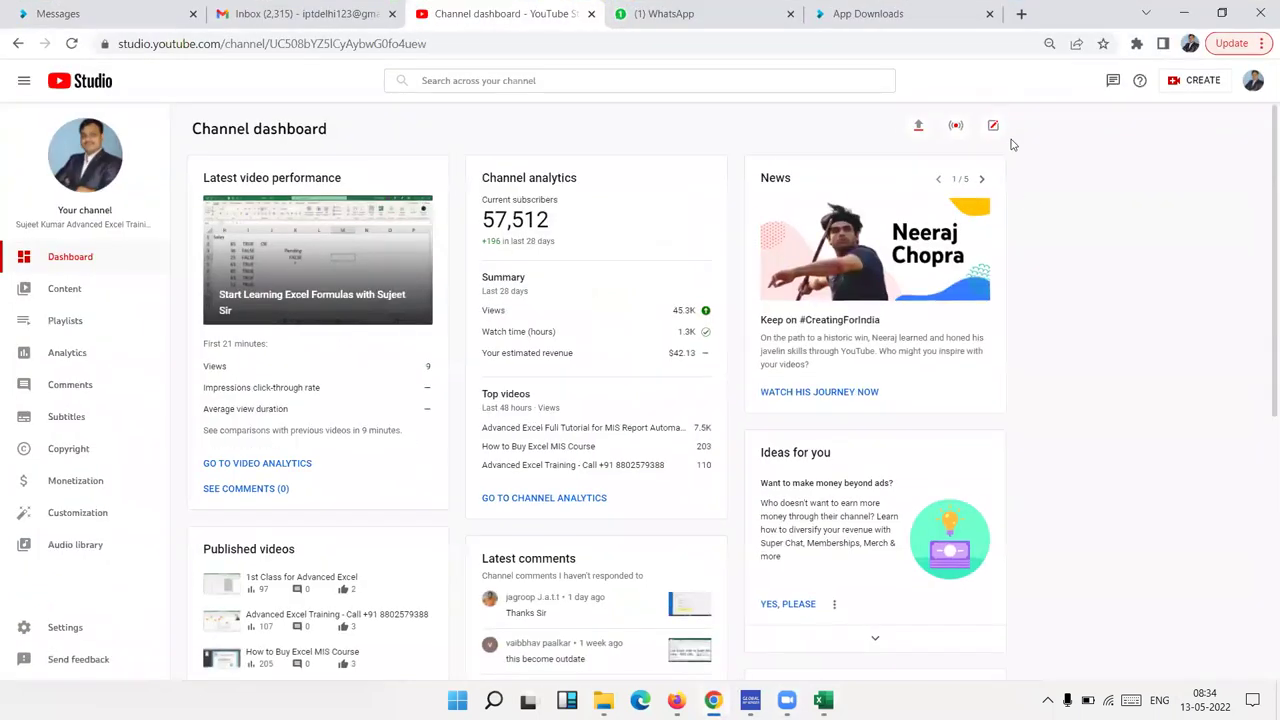
- Open the EXCEL MIS TRAINING Play Store page in a new tab, then minimize the browser
key(ctrl+t)
text(pl)
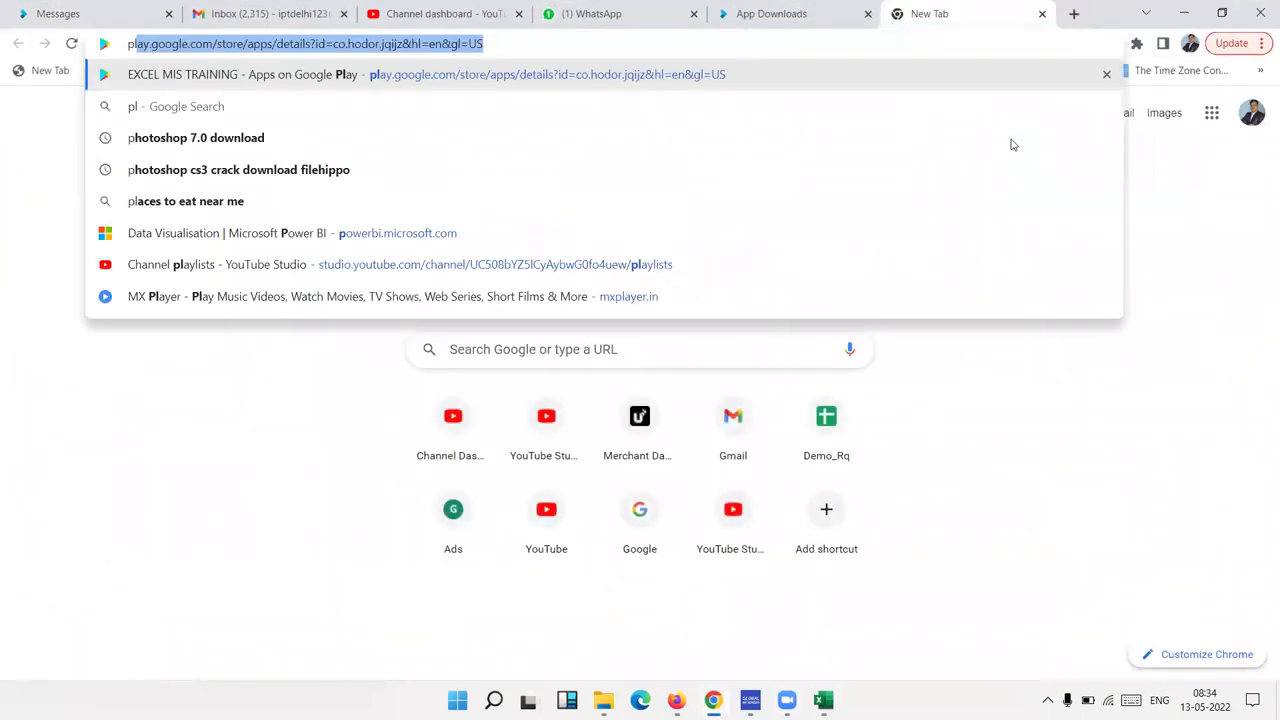
key(Return)
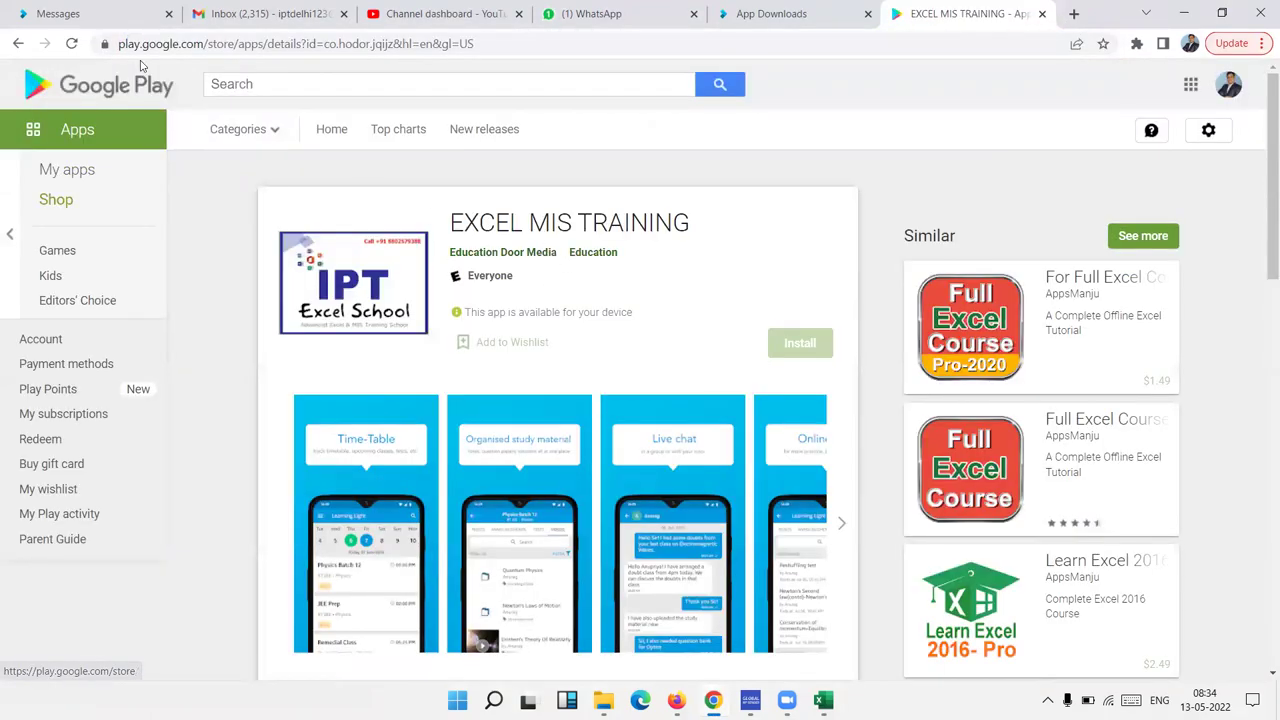
double_click(470, 225)
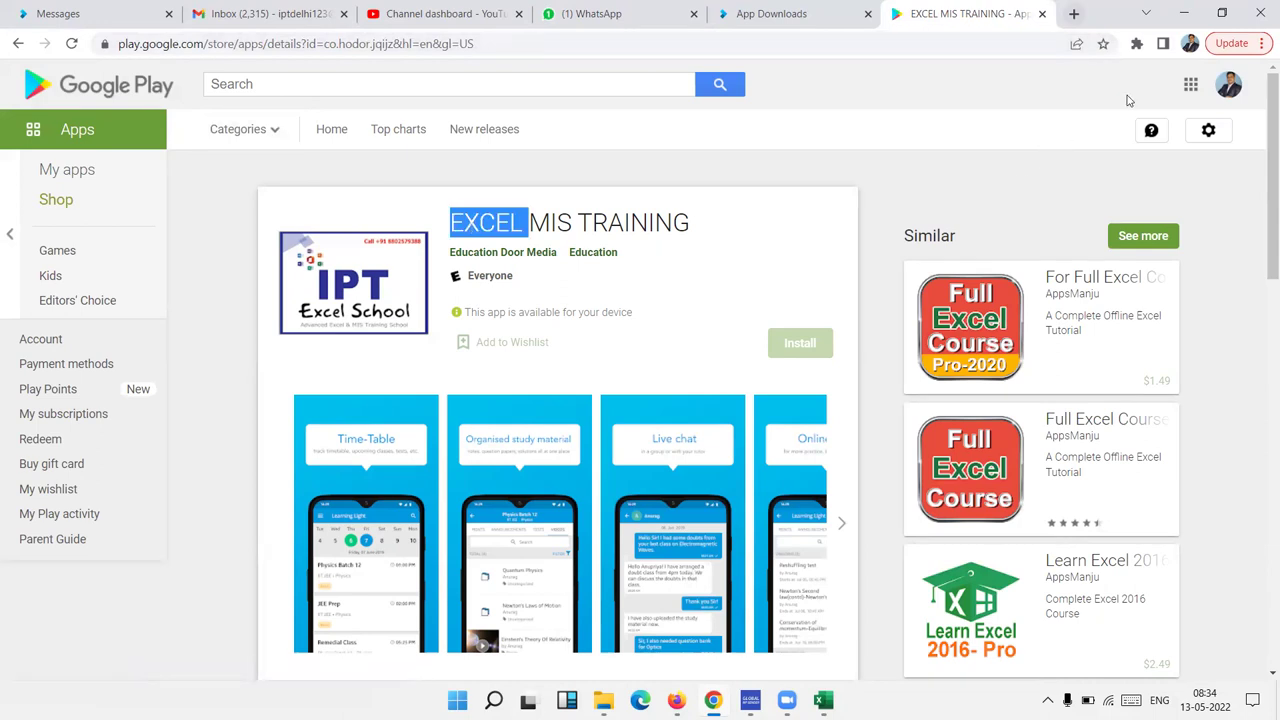
click(1184, 13)
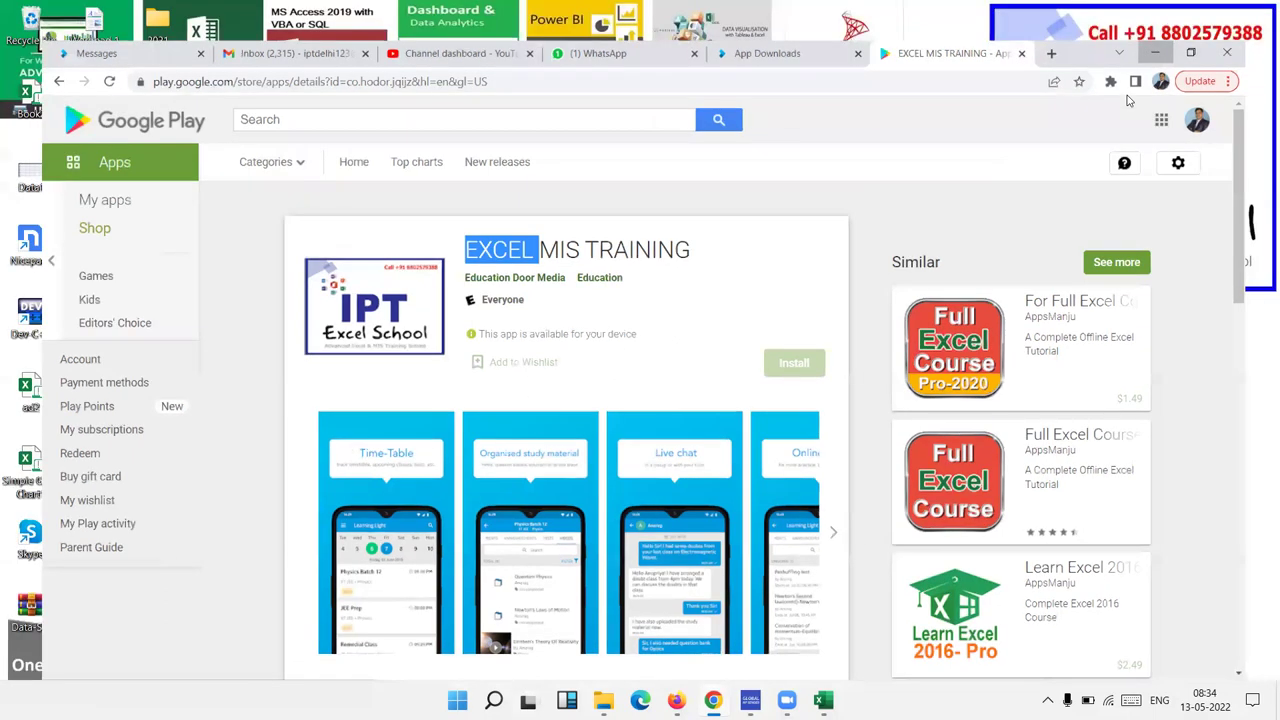